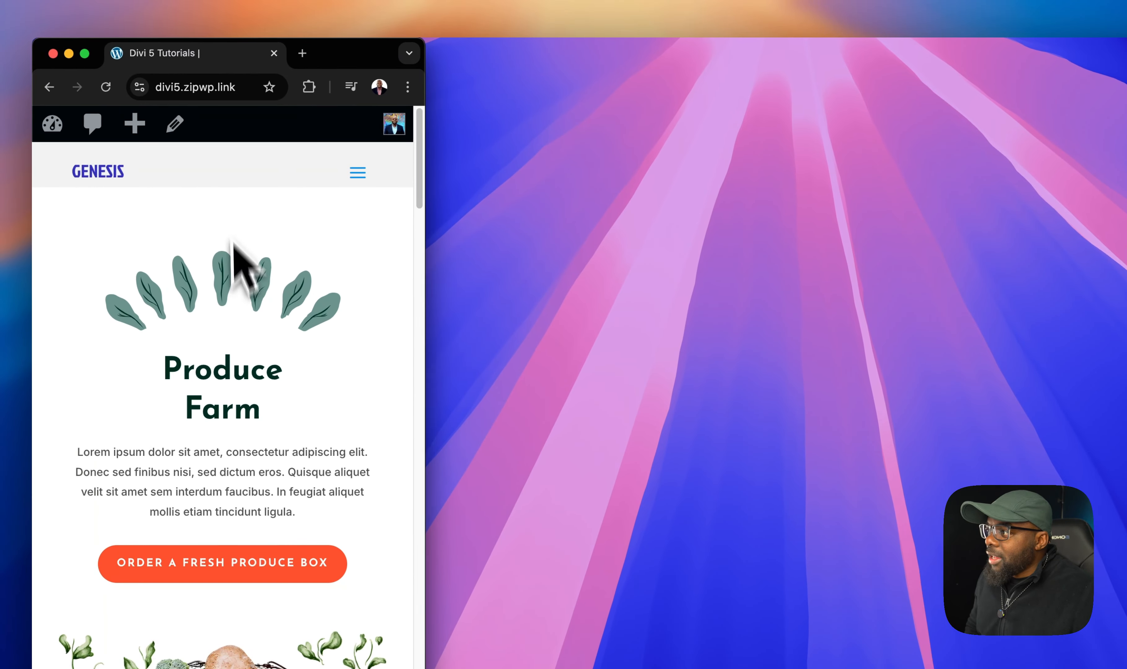
- Preview the site's current header and mobile menu in narrow and full-width browser windows
{"action": "left_click", "coordinate": [357, 176]}
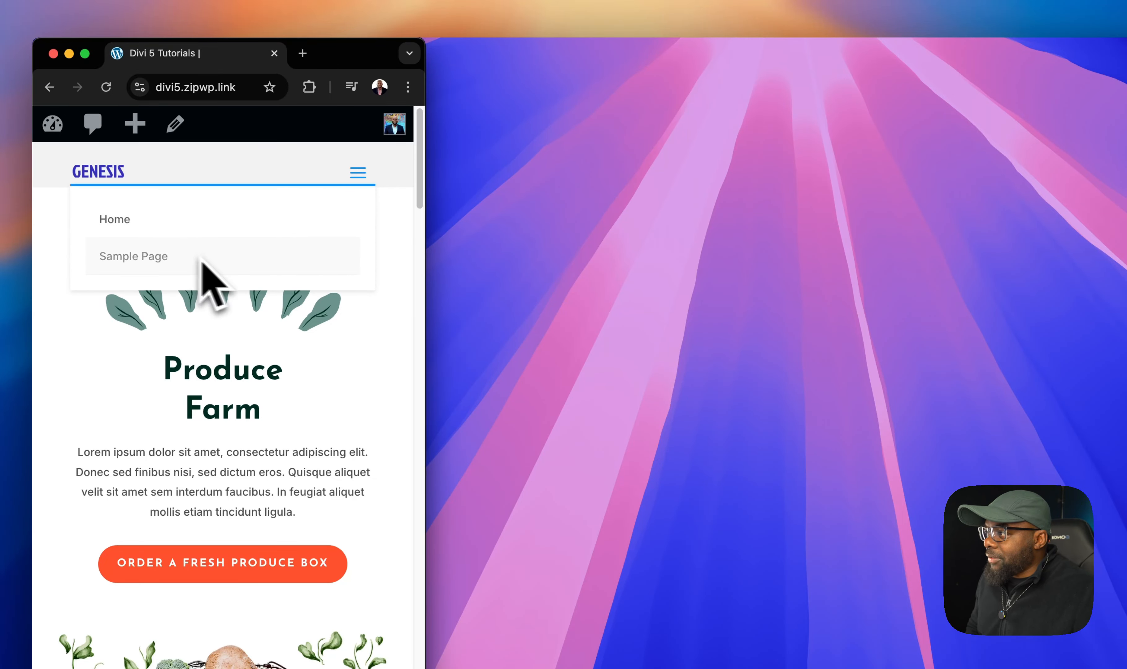
{"action": "left_click", "coordinate": [387, 339]}
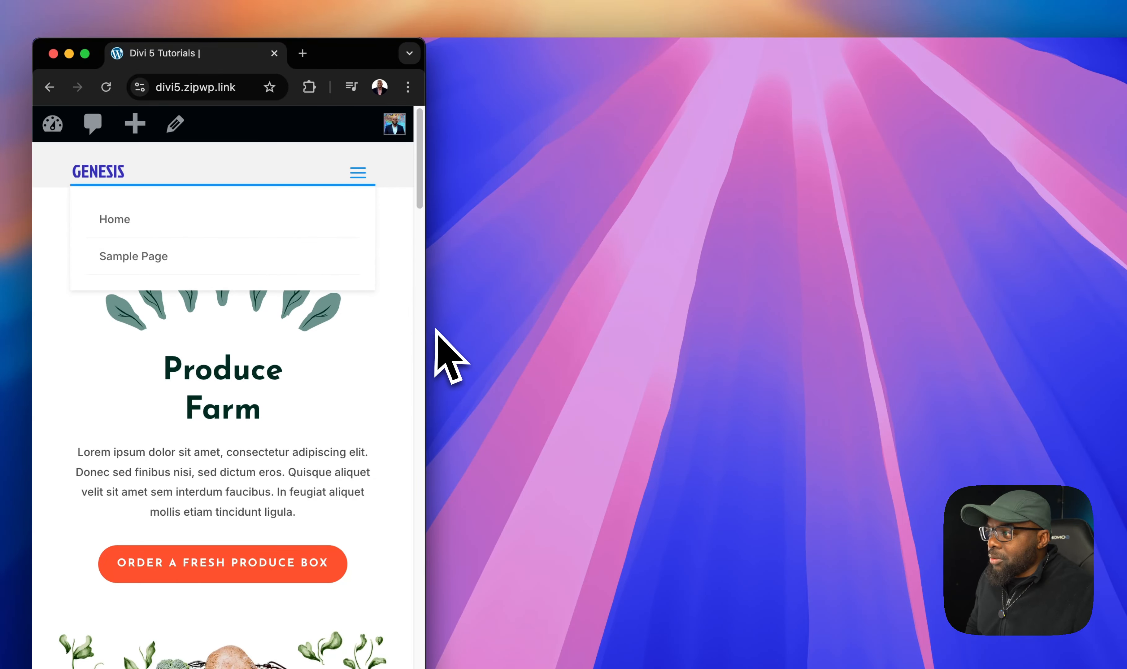
{"action": "scroll", "coordinate": [425, 337], "scroll_direction": "down", "scroll_amount": 10}
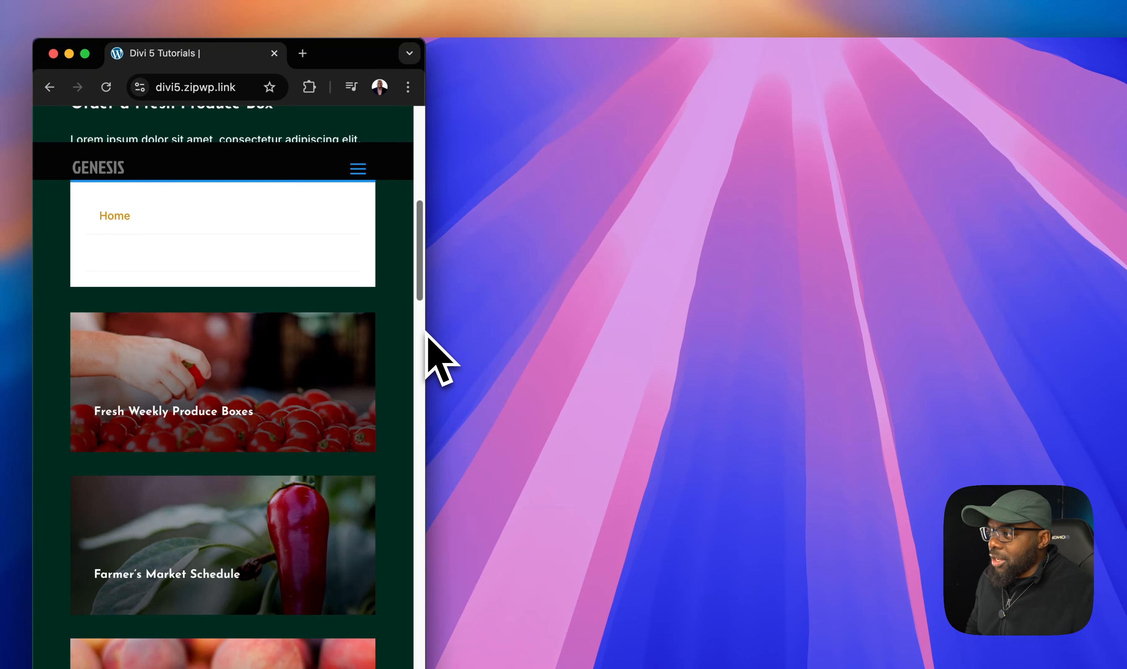
{"action": "left_click_drag", "start_coordinate": [425, 331], "coordinate": [1119, 338]}
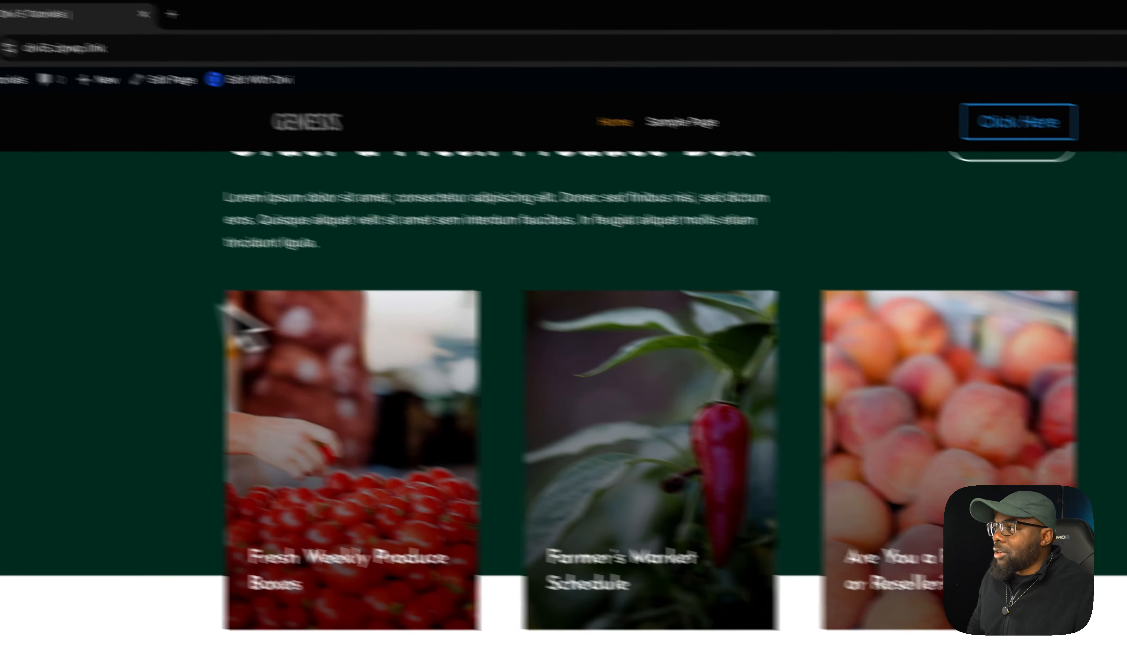
{"action": "scroll", "coordinate": [211, 309], "scroll_direction": "up", "scroll_amount": 10}
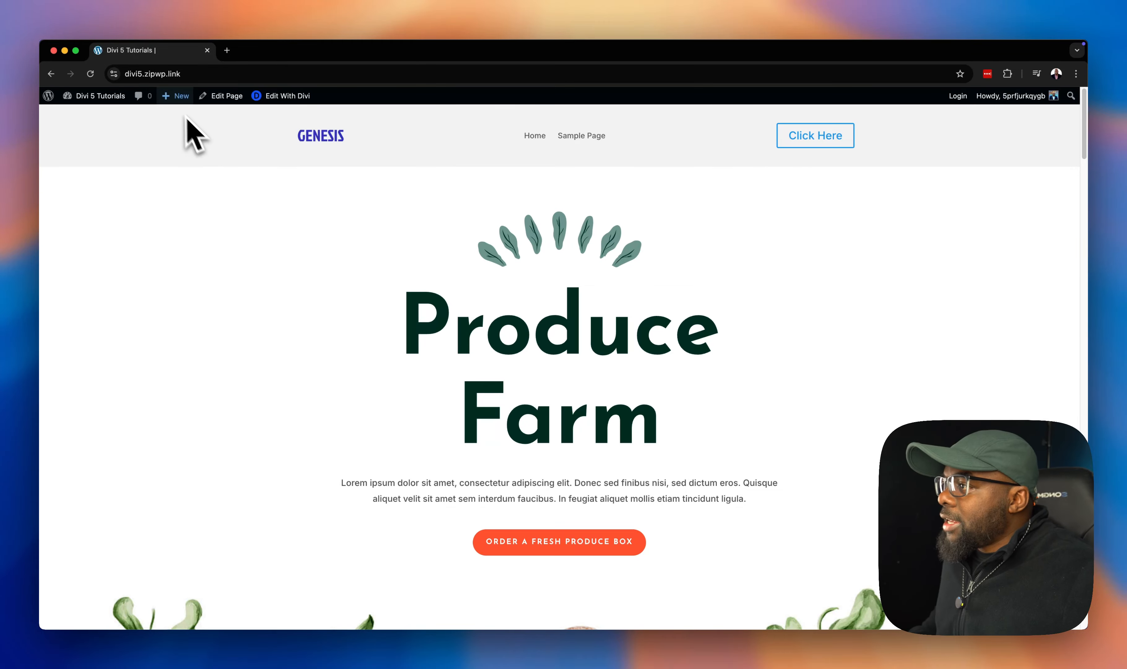
- Open the Divi Theme Builder from the WordPress dashboard
{"action": "mouse_move", "coordinate": [126, 104]}
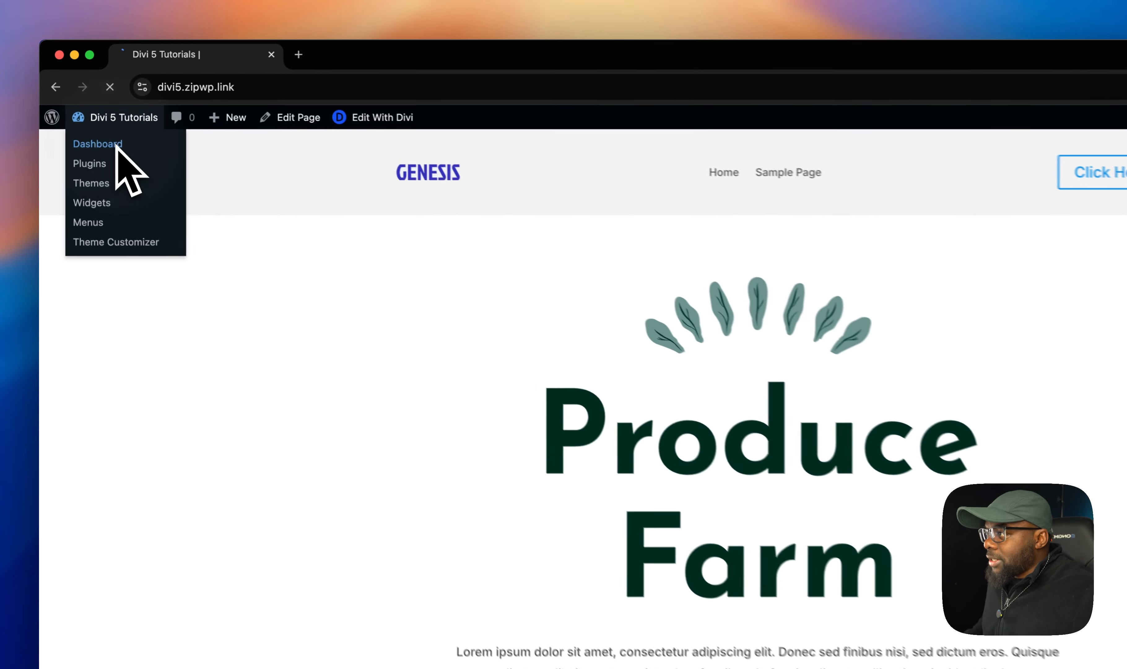
{"action": "left_click", "coordinate": [97, 115]}
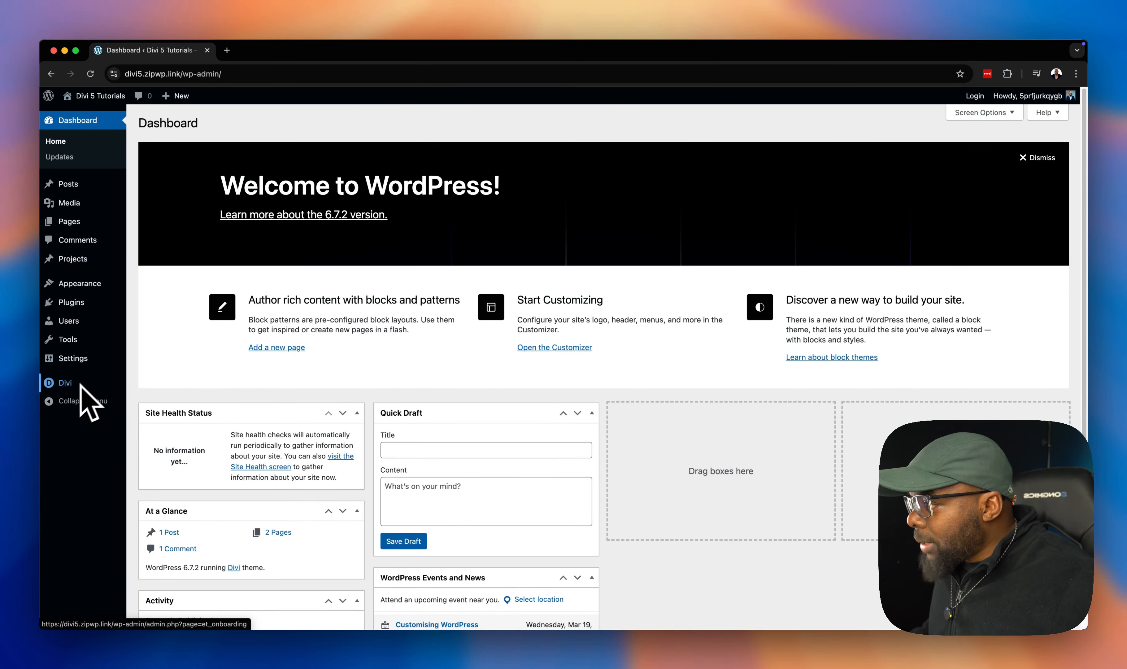
{"action": "mouse_move", "coordinate": [64, 385]}
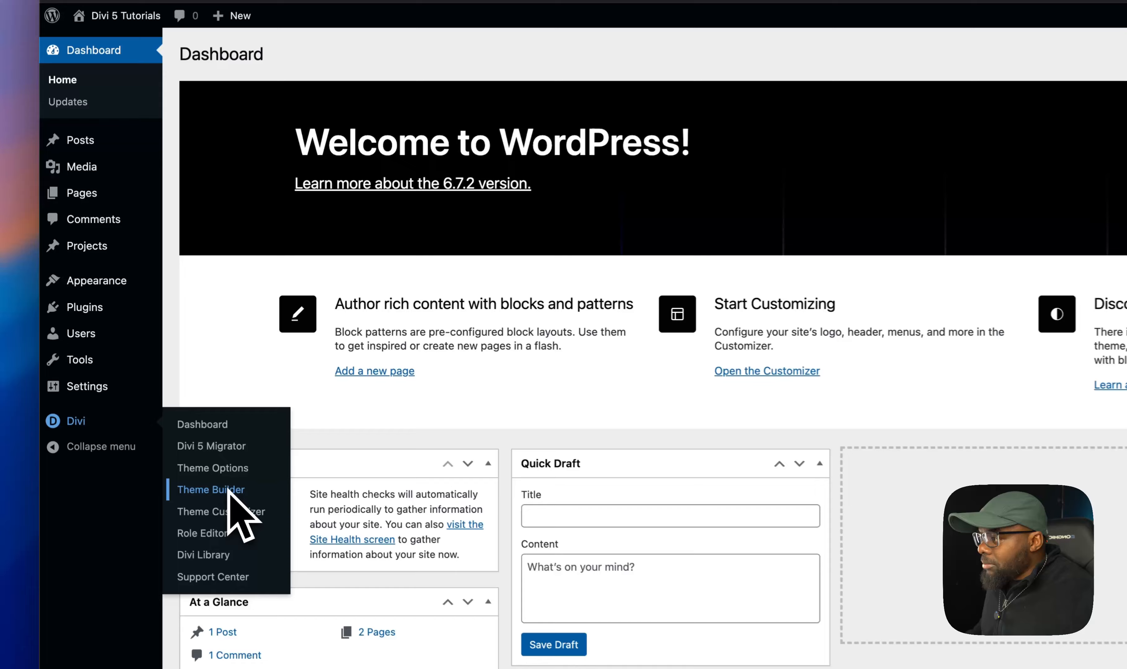
{"action": "left_click", "coordinate": [228, 489]}
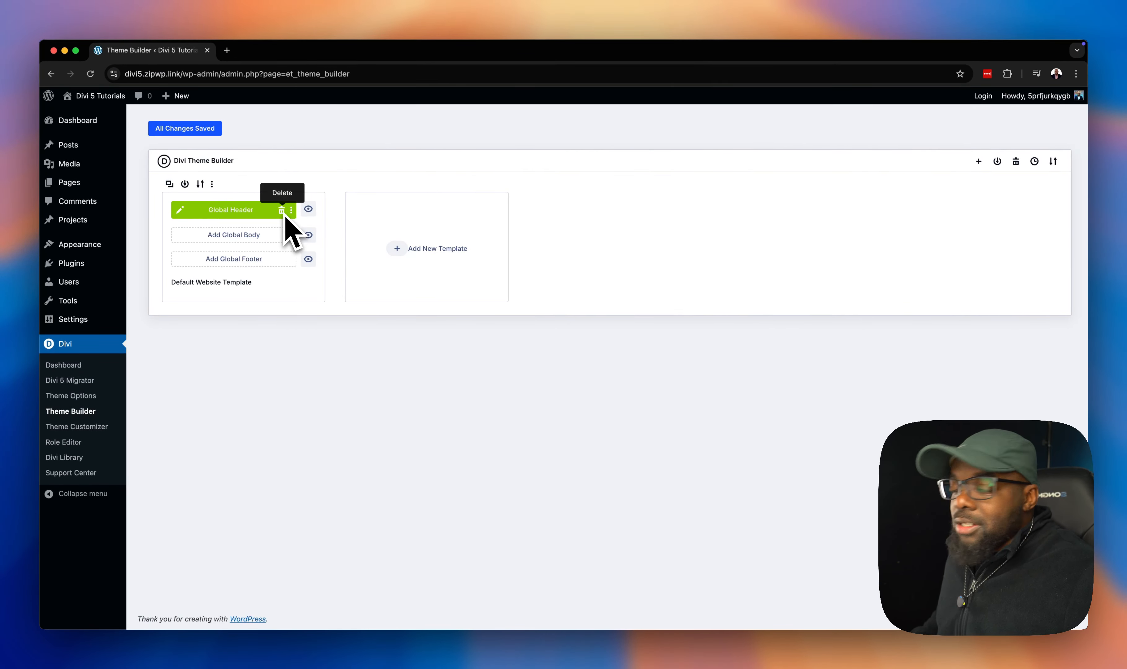
- Delete the existing Global Header and start building a new global header
{"action": "left_click", "coordinate": [282, 210]}
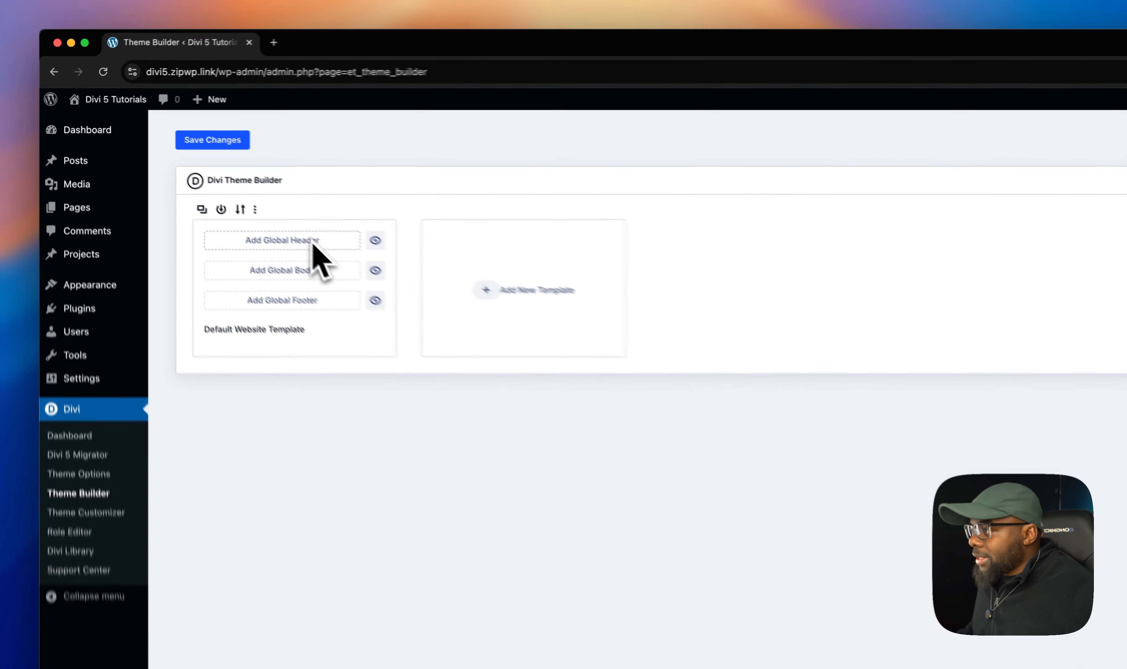
{"action": "left_click", "coordinate": [256, 210]}
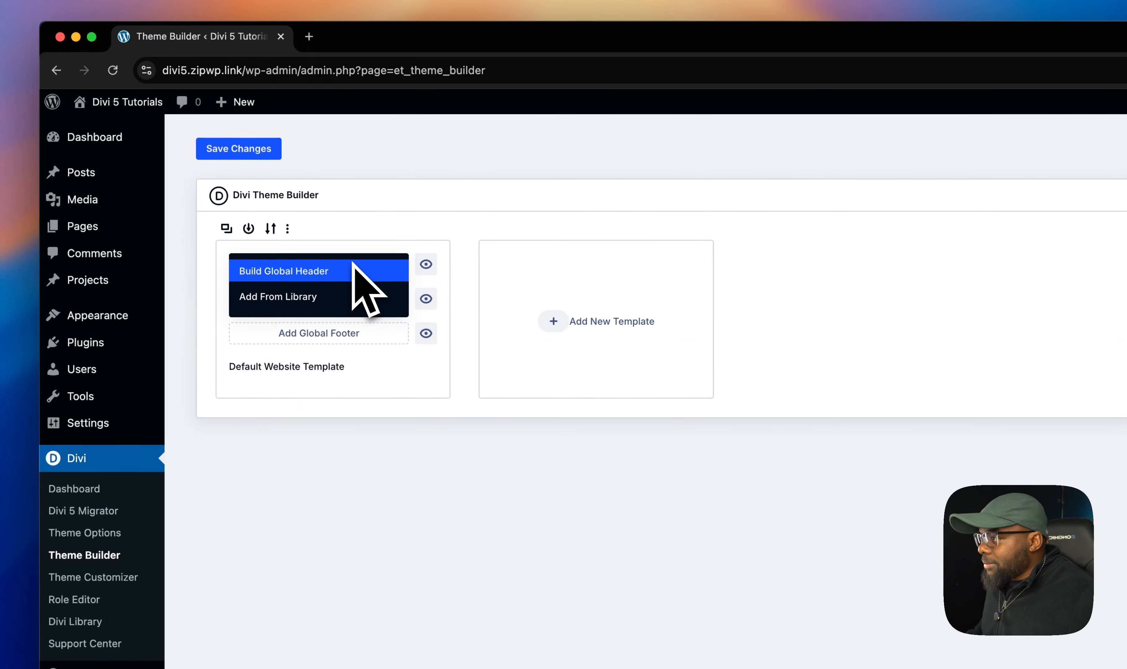
{"action": "left_click", "coordinate": [353, 271]}
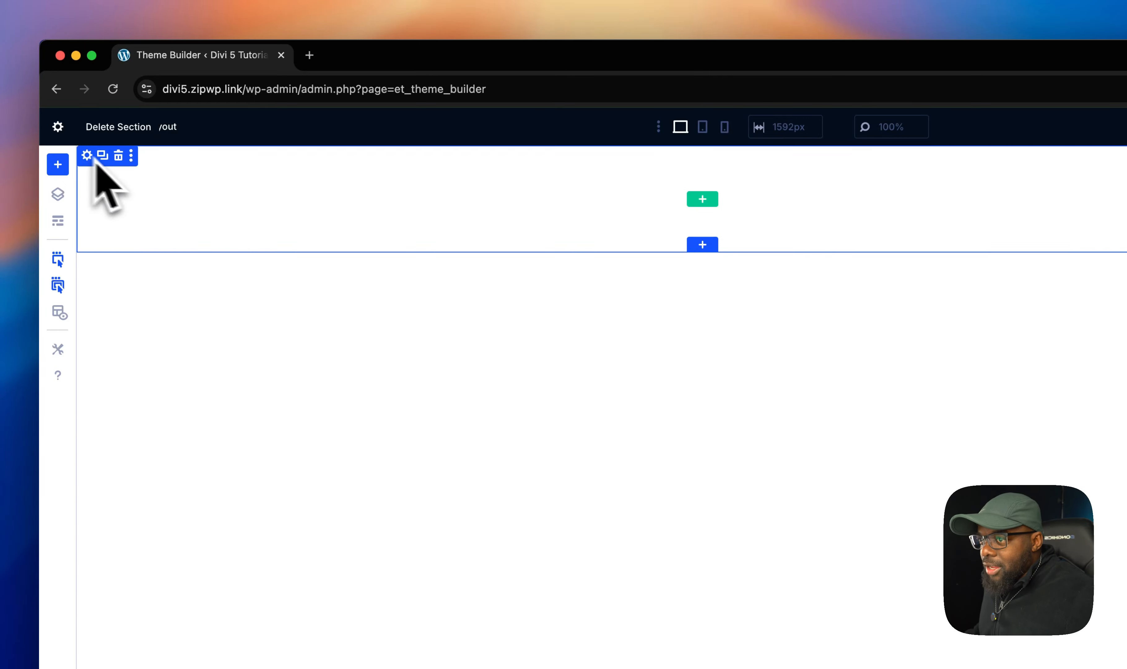
- Set the header section's background color to #f7f7f7
{"action": "left_click", "coordinate": [87, 156]}
{"action": "left_click", "coordinate": [1033, 201]}
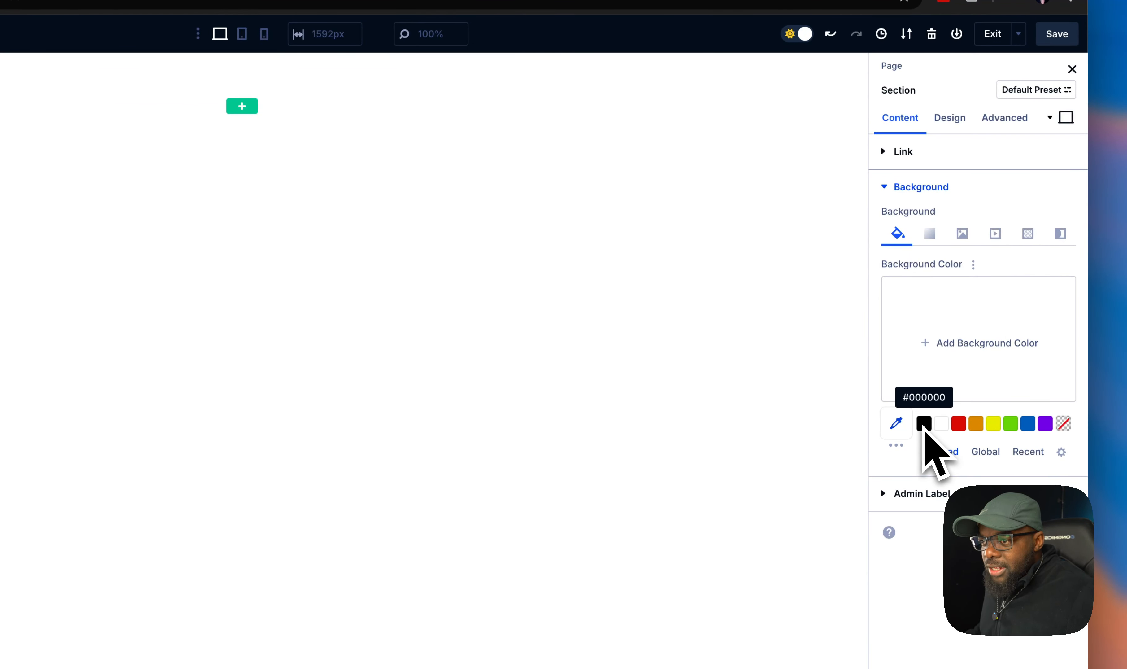
{"action": "left_click", "coordinate": [940, 423]}
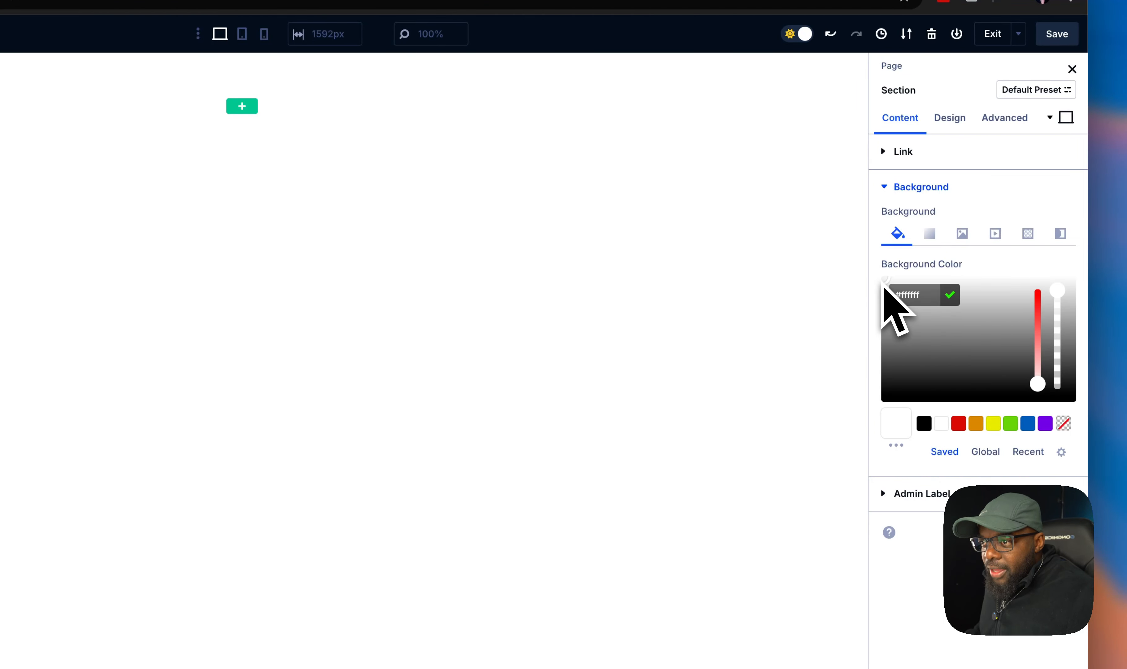
{"action": "left_click_drag", "start_coordinate": [883, 284], "coordinate": [883, 287]}
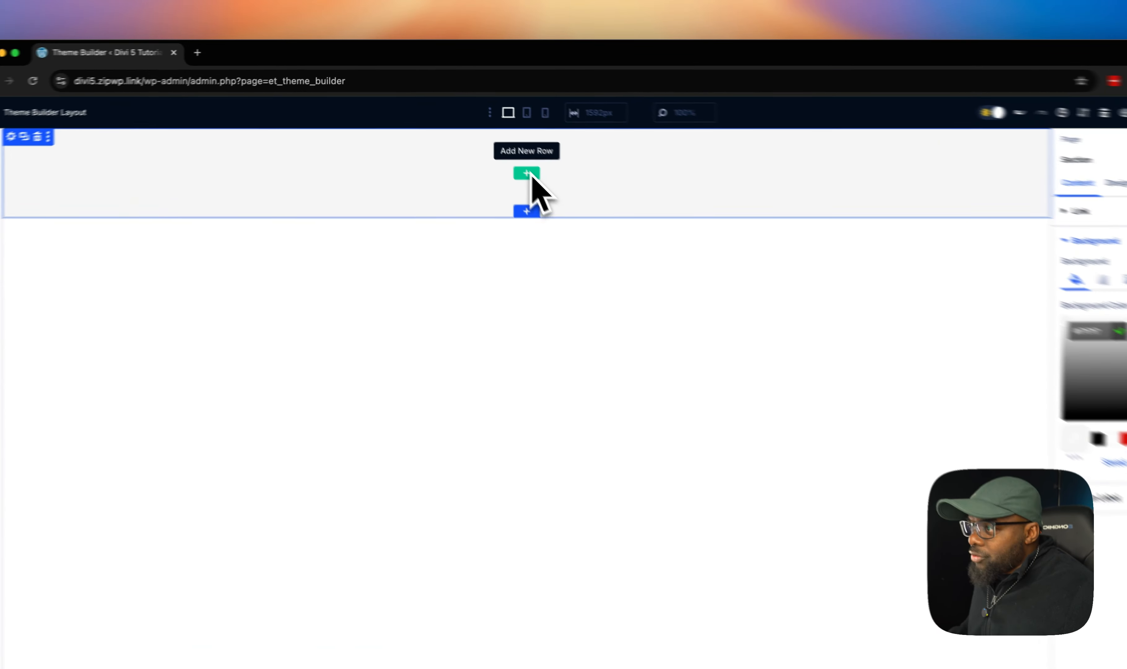
- Add a one-column row to the section and insert a Menu module into it
{"action": "left_click", "coordinate": [501, 151]}
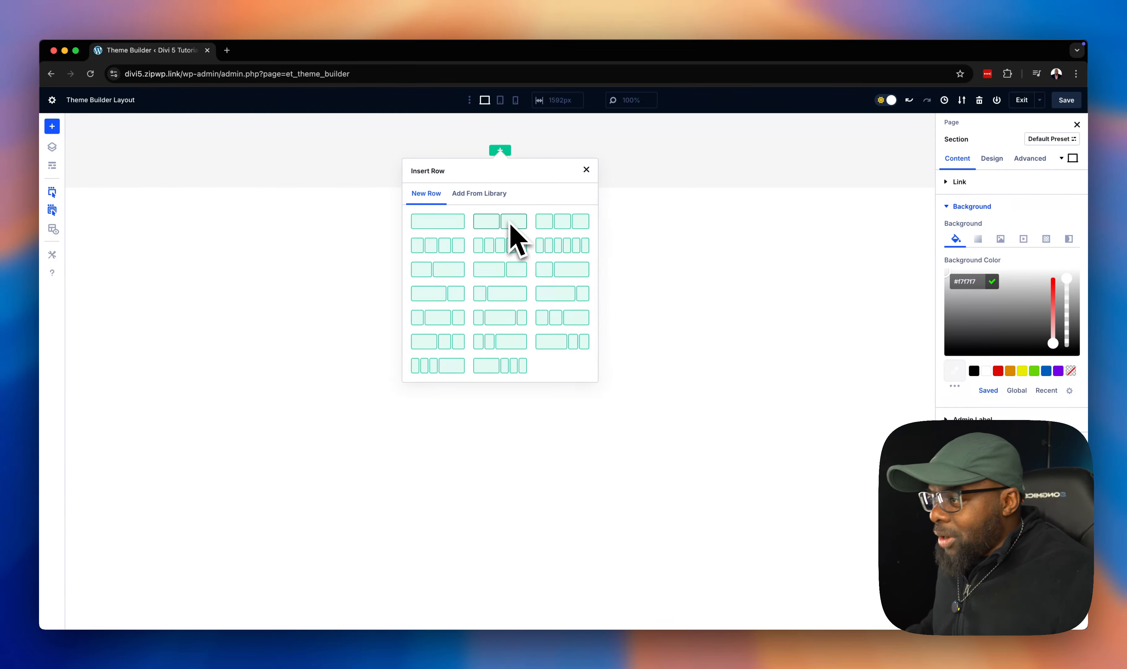
{"action": "left_click", "coordinate": [451, 224]}
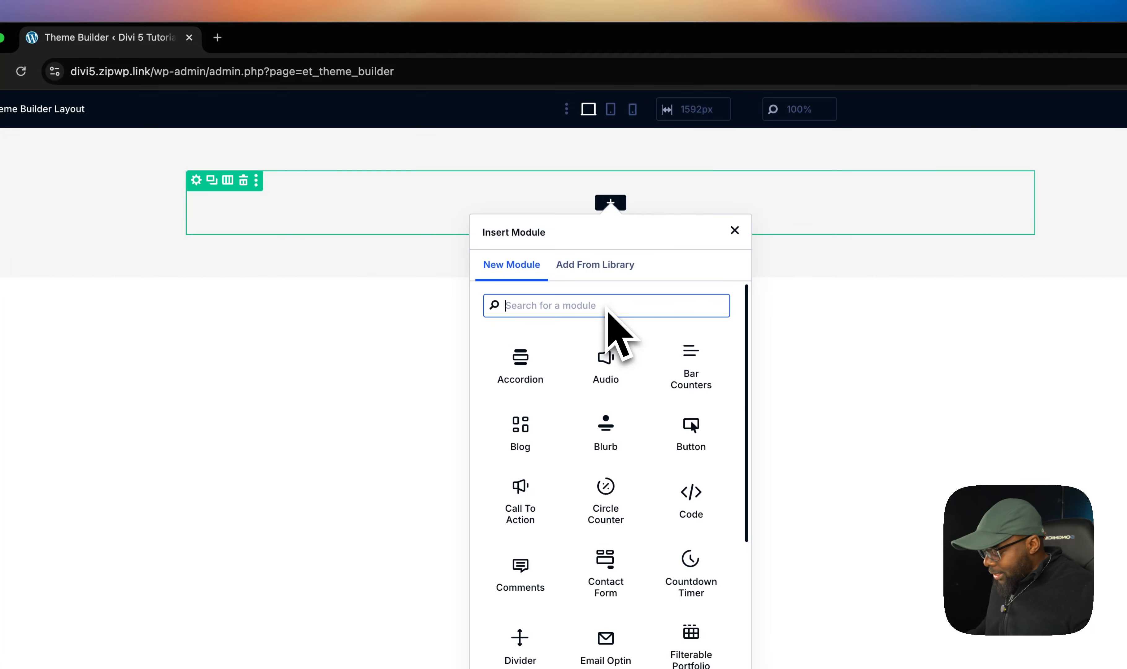
{"action": "type", "text": "menu"}
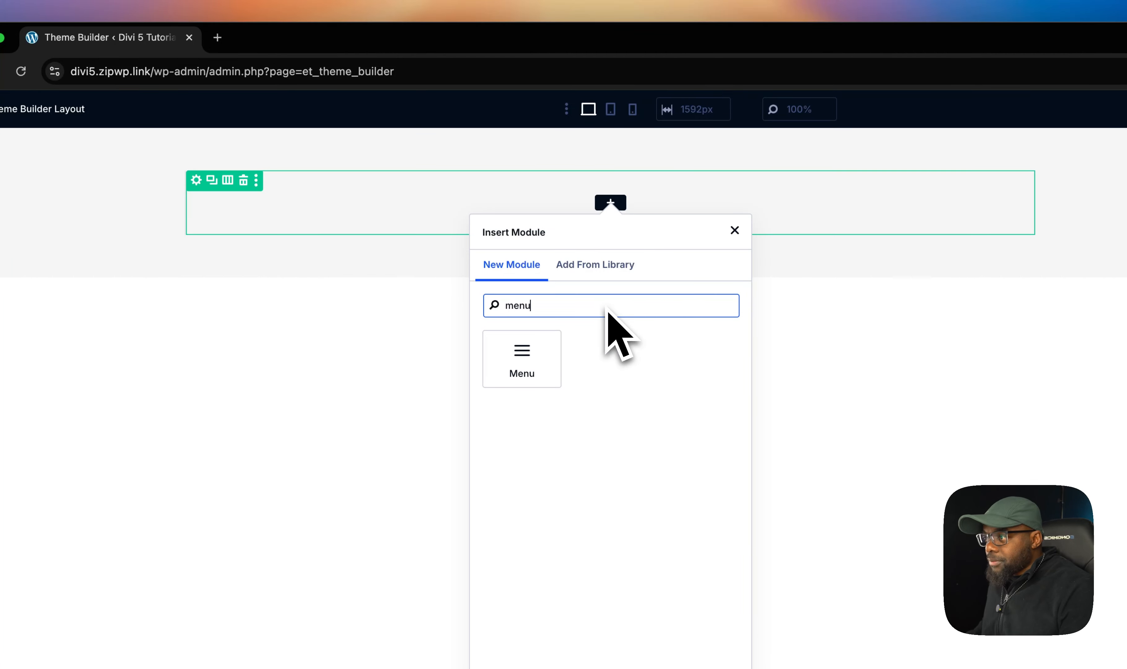
{"action": "left_click", "coordinate": [515, 361]}
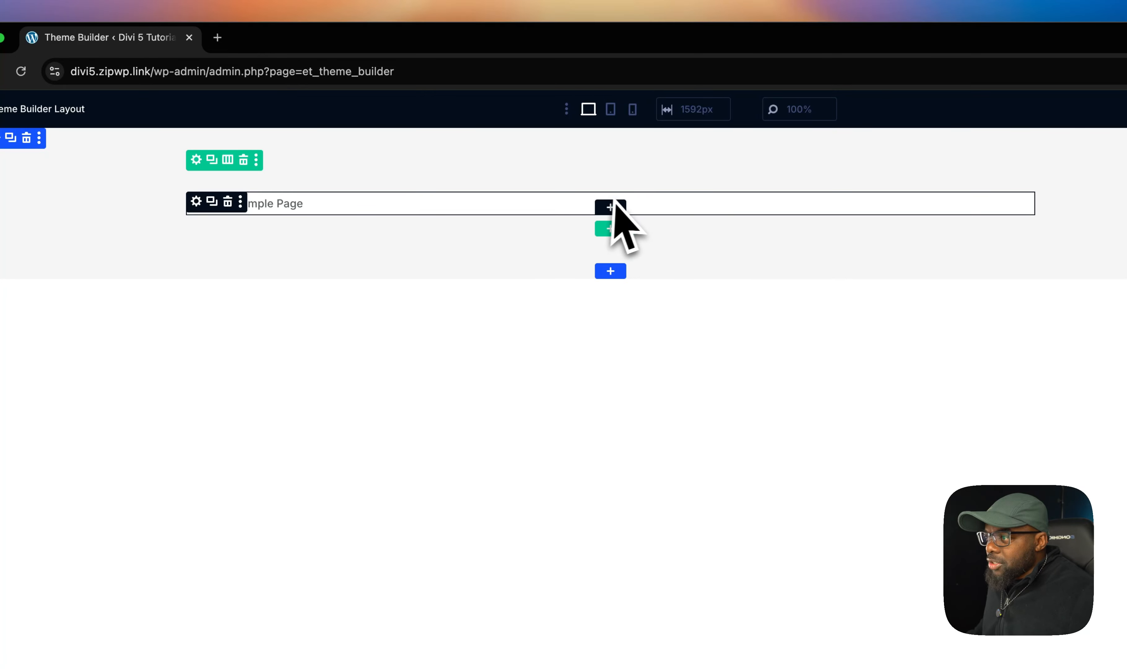
- Add a Button module below the menu
{"action": "left_click", "coordinate": [612, 207]}
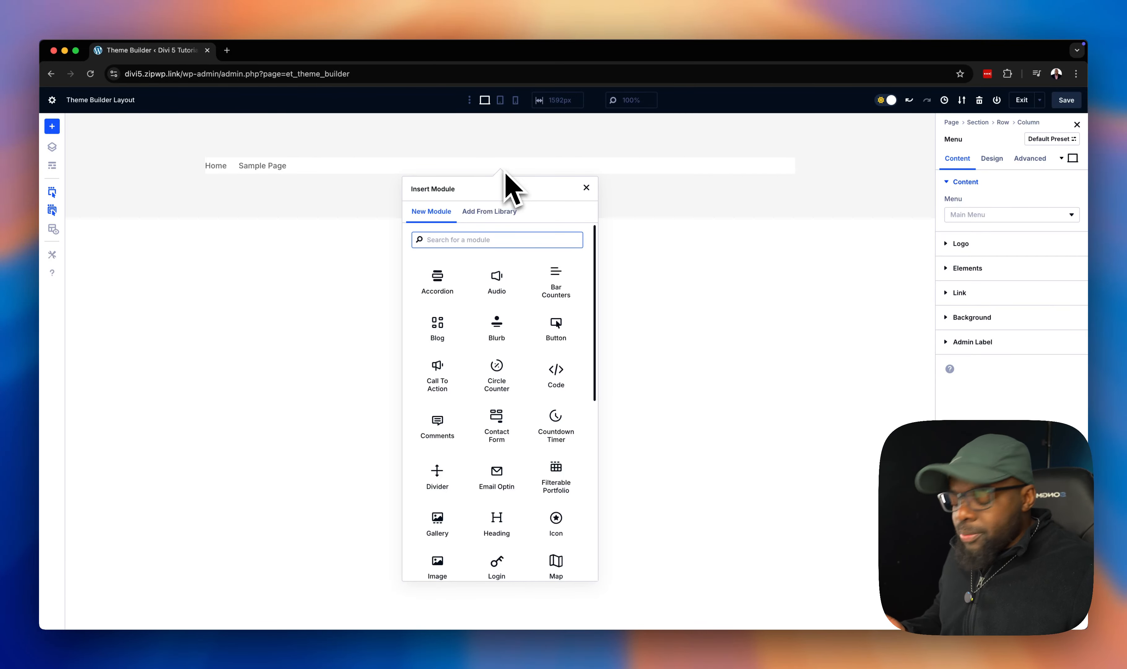
{"action": "type", "text": "butt"}
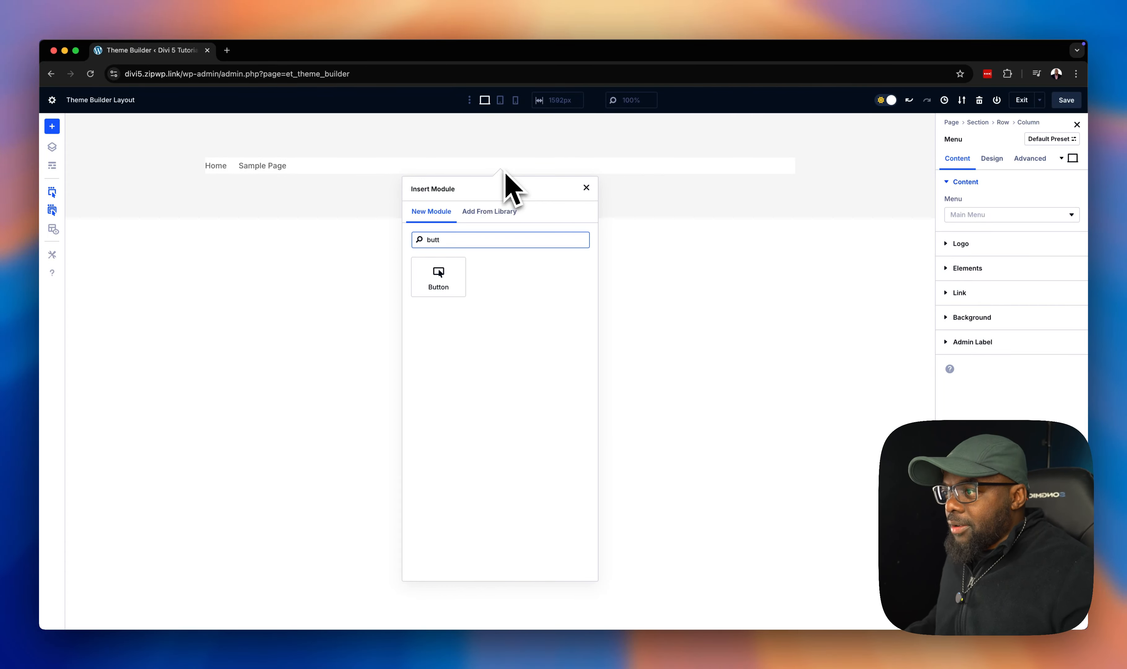
{"action": "left_click", "coordinate": [450, 270]}
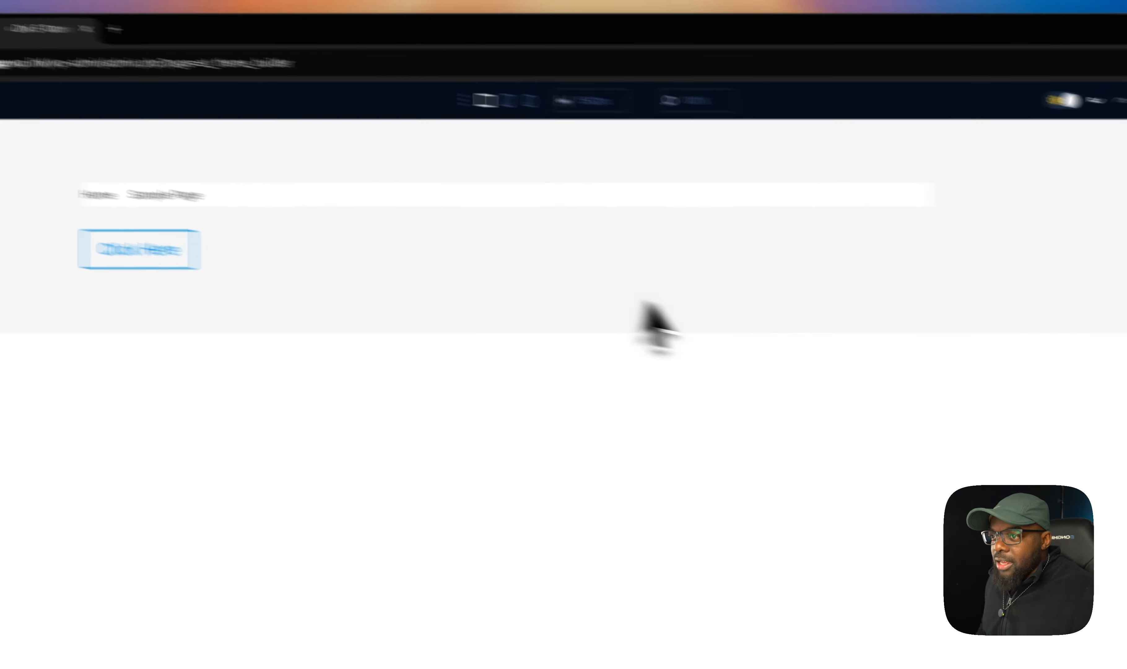
- Set the Menu module's background color to transparent
{"action": "left_click", "coordinate": [956, 290]}
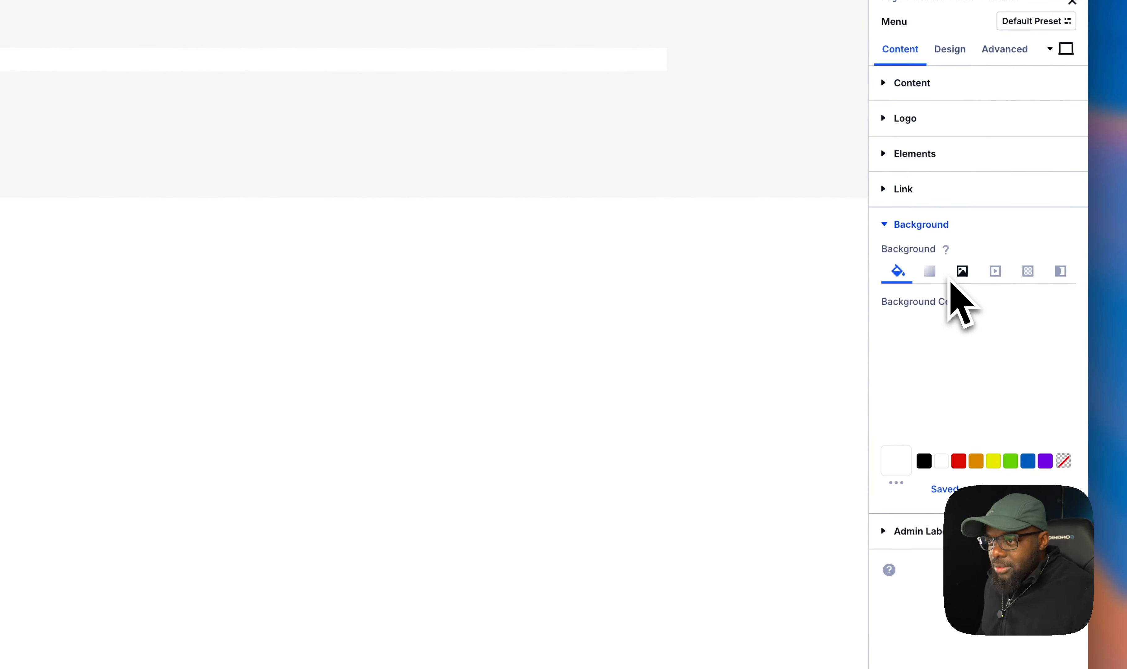
{"action": "left_click", "coordinate": [1069, 463]}
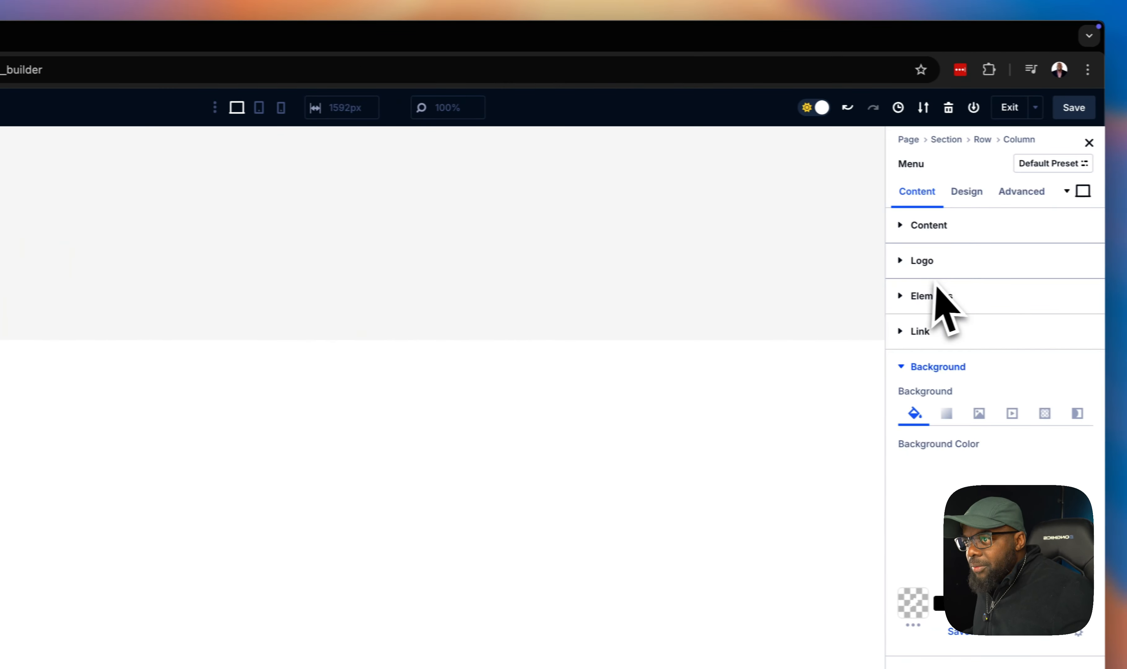
- Set the menu's logo to the dynamic Site Logo
{"action": "left_click", "coordinate": [969, 270]}
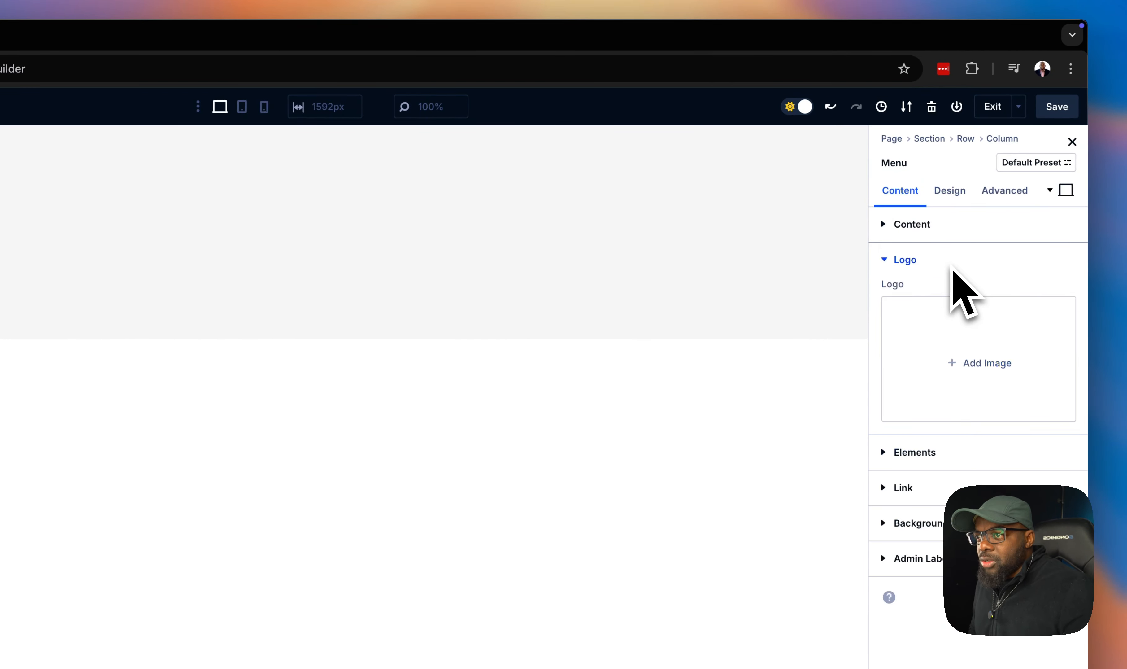
{"action": "mouse_move", "coordinate": [977, 334]}
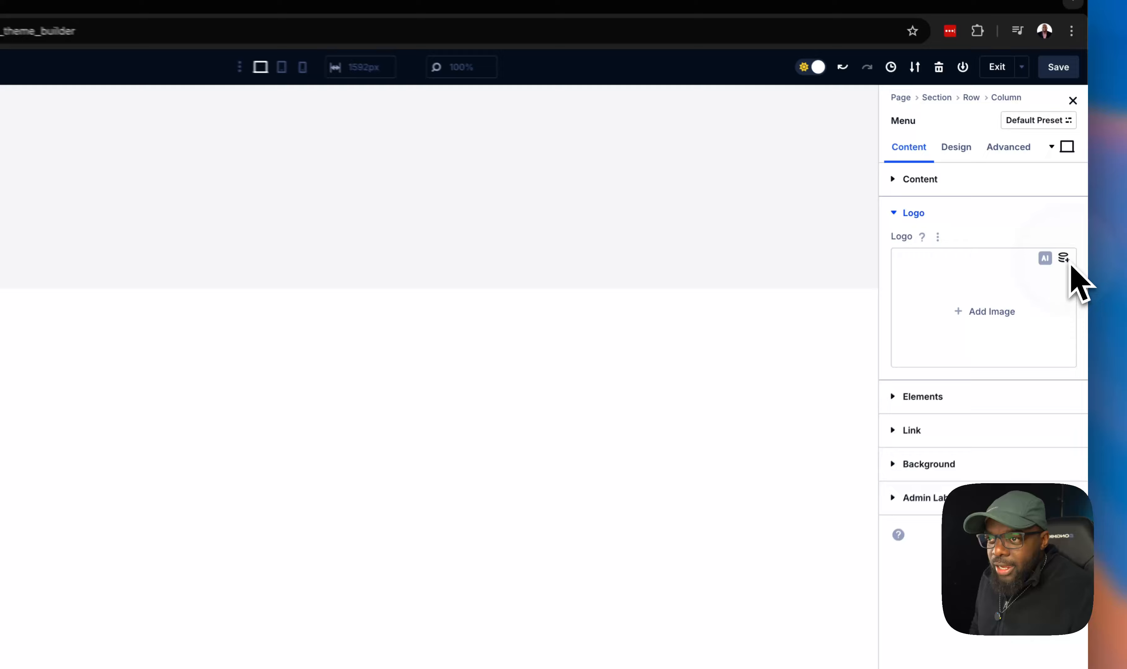
{"action": "left_click", "coordinate": [1070, 239]}
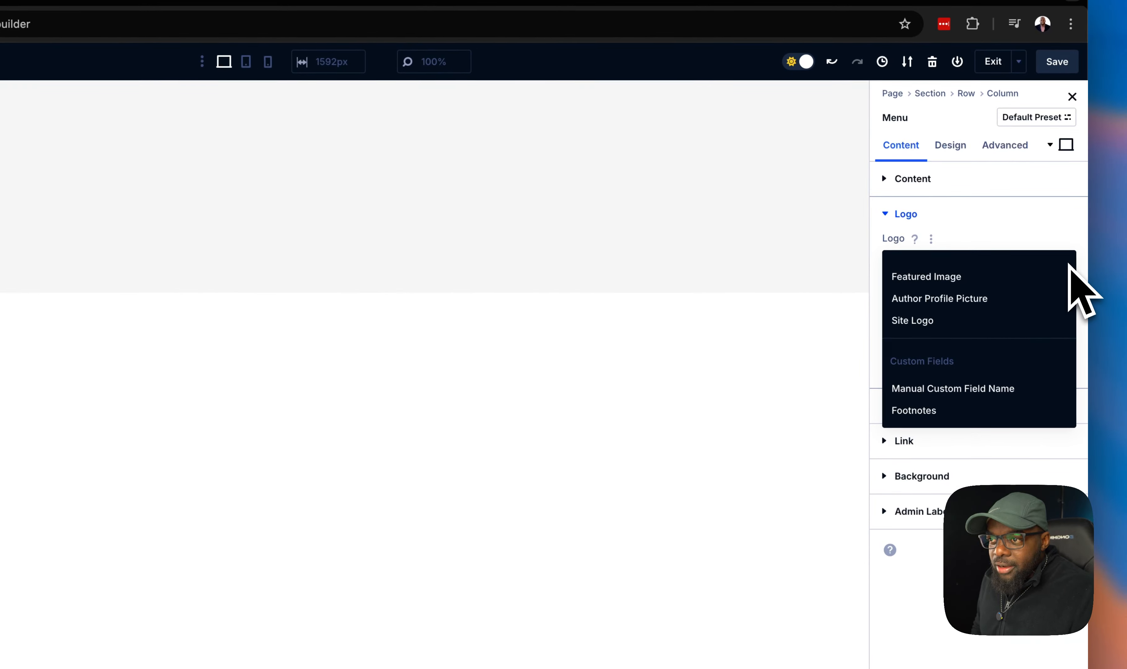
{"action": "left_click", "coordinate": [1002, 322]}
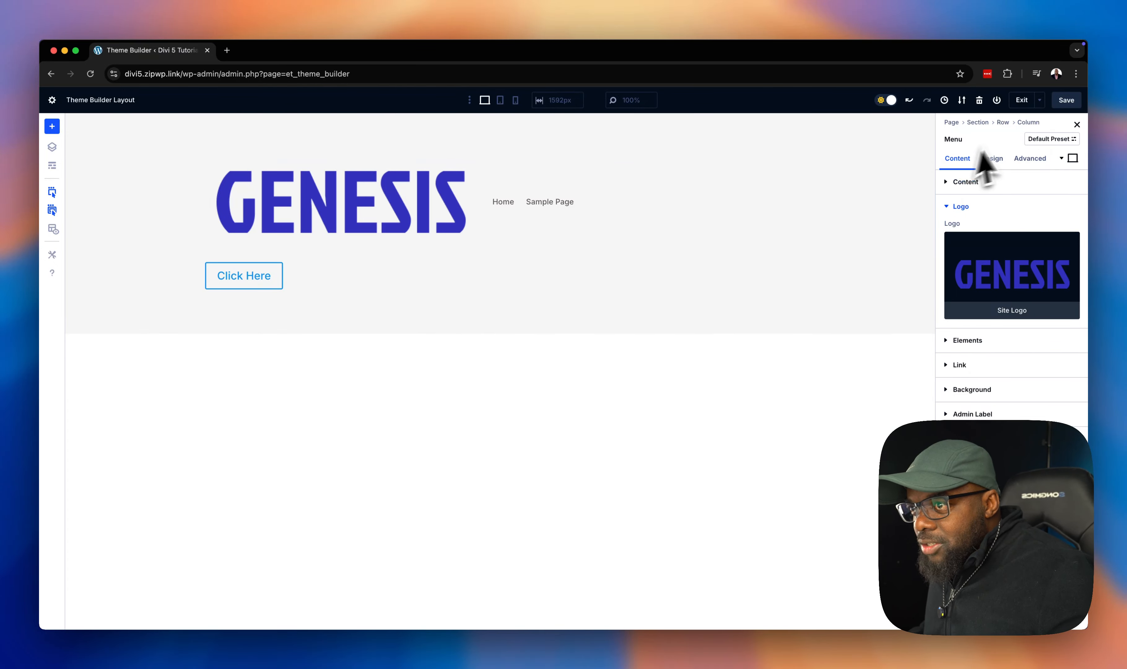
- Set the menu logo width to 12% in the design sizing settings
{"action": "left_click", "coordinate": [992, 159]}
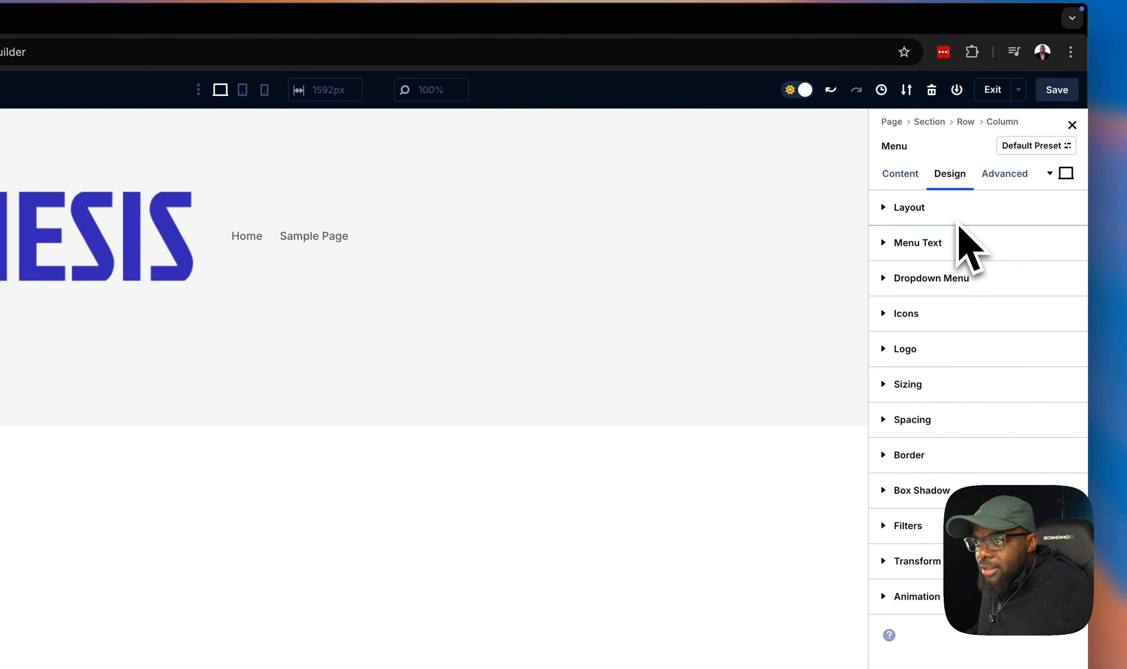
{"action": "left_click", "coordinate": [942, 387]}
{"action": "scroll", "coordinate": [952, 388], "scroll_direction": "down", "scroll_amount": 3}
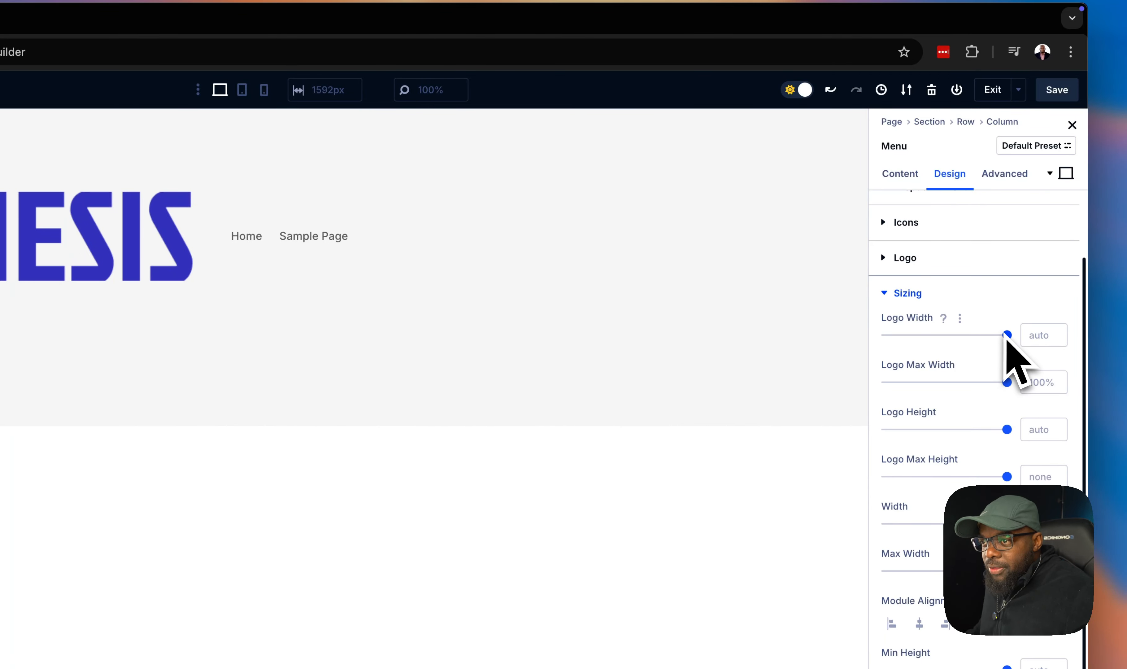
{"action": "left_click_drag", "start_coordinate": [1006, 335], "coordinate": [910, 347]}
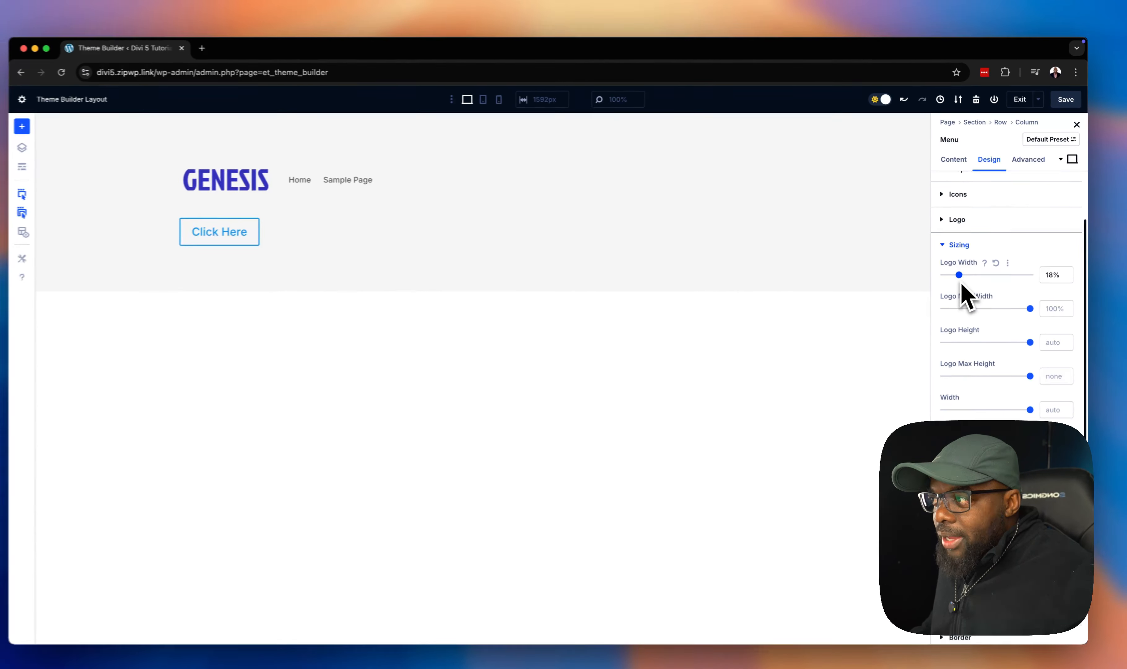
{"action": "left_click_drag", "start_coordinate": [960, 284], "coordinate": [954, 284]}
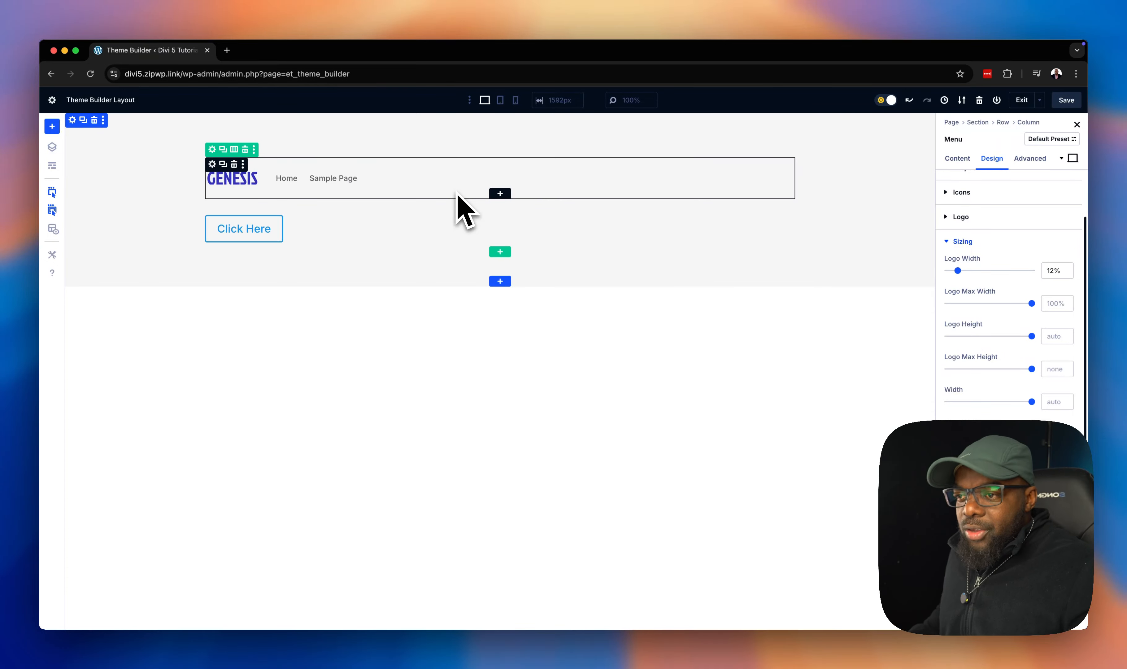
- Align the menu text to the right
{"action": "scroll", "coordinate": [1006, 250], "scroll_direction": "up", "scroll_amount": 3}
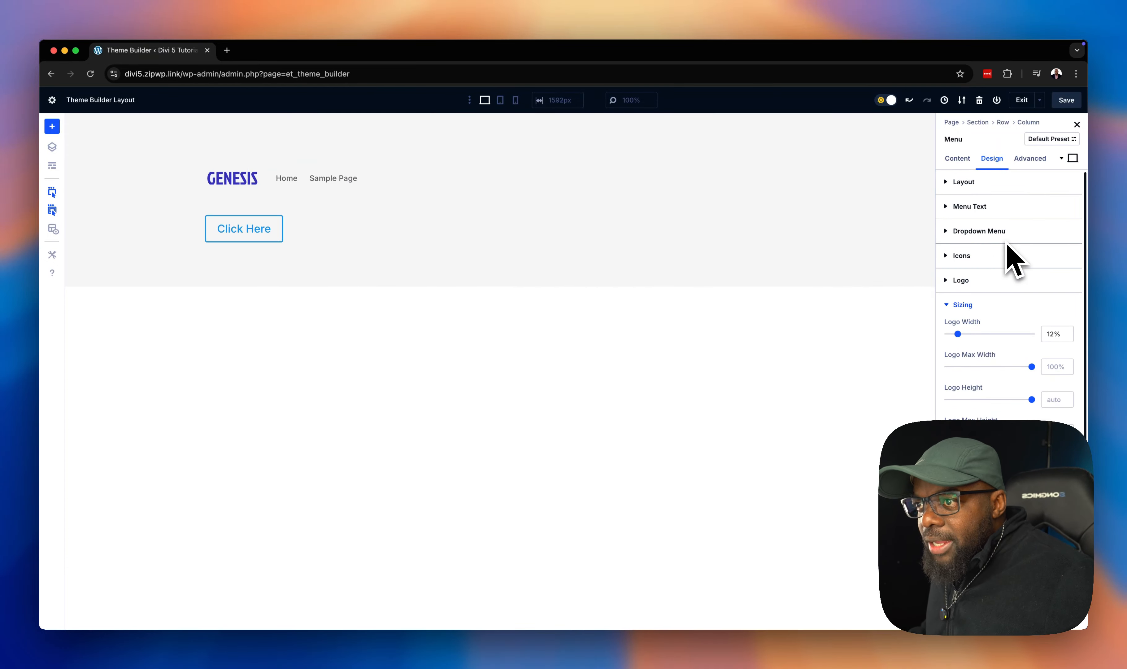
{"action": "left_click", "coordinate": [1012, 211]}
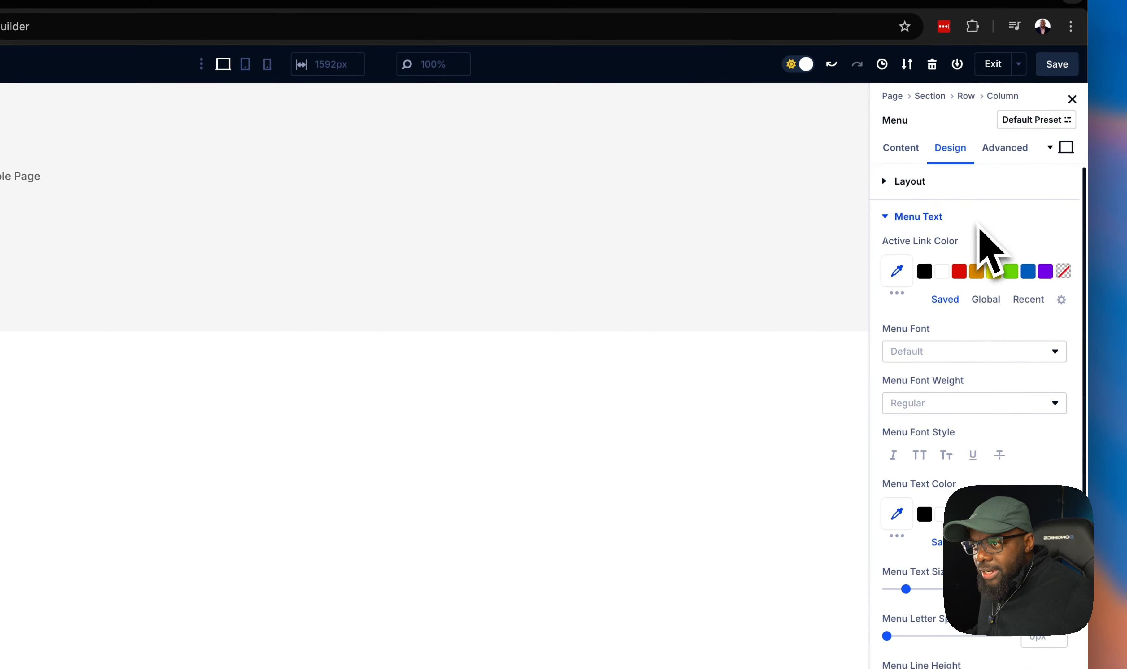
{"action": "scroll", "coordinate": [991, 361], "scroll_direction": "down", "scroll_amount": 10}
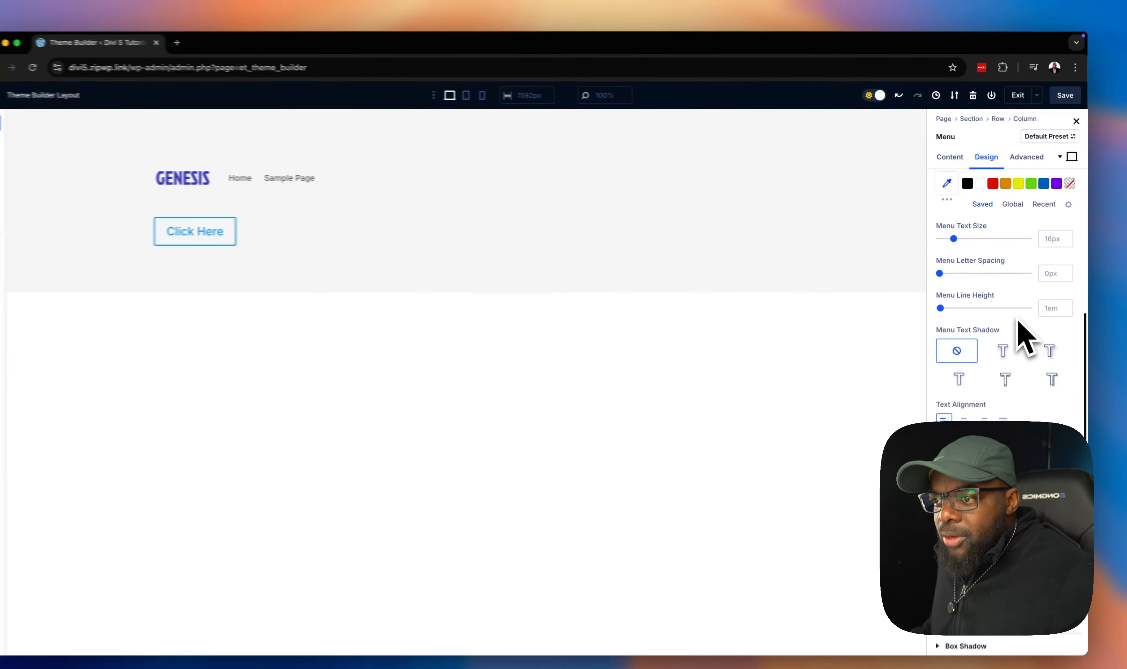
{"action": "scroll", "coordinate": [1016, 318], "scroll_direction": "down", "scroll_amount": 1}
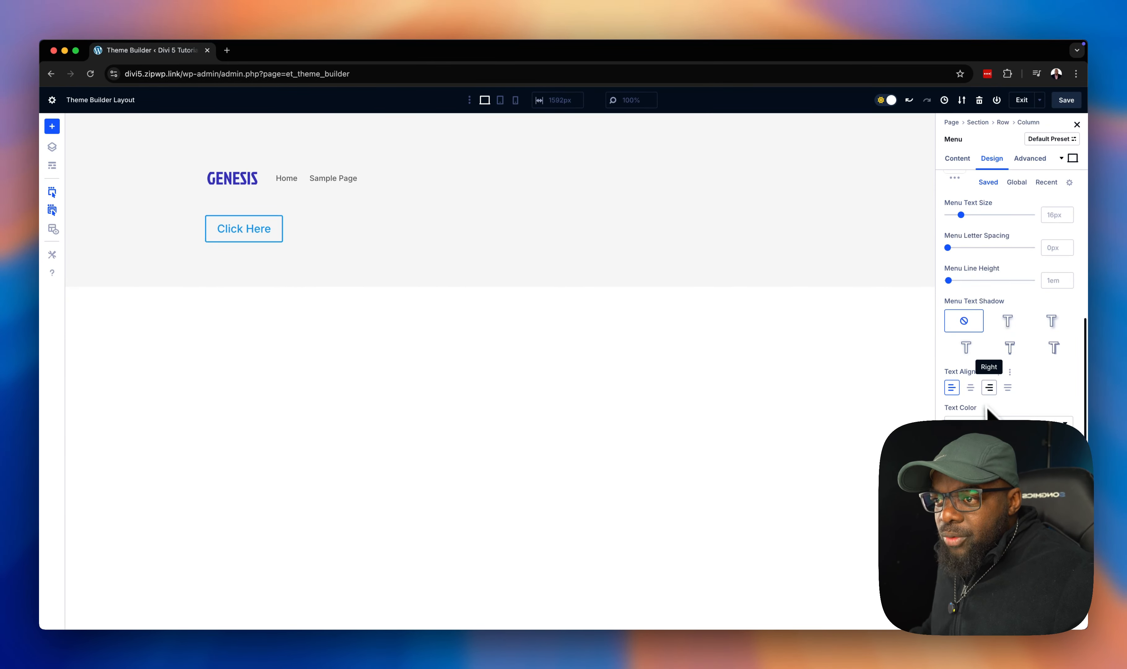
{"action": "left_click", "coordinate": [975, 390]}
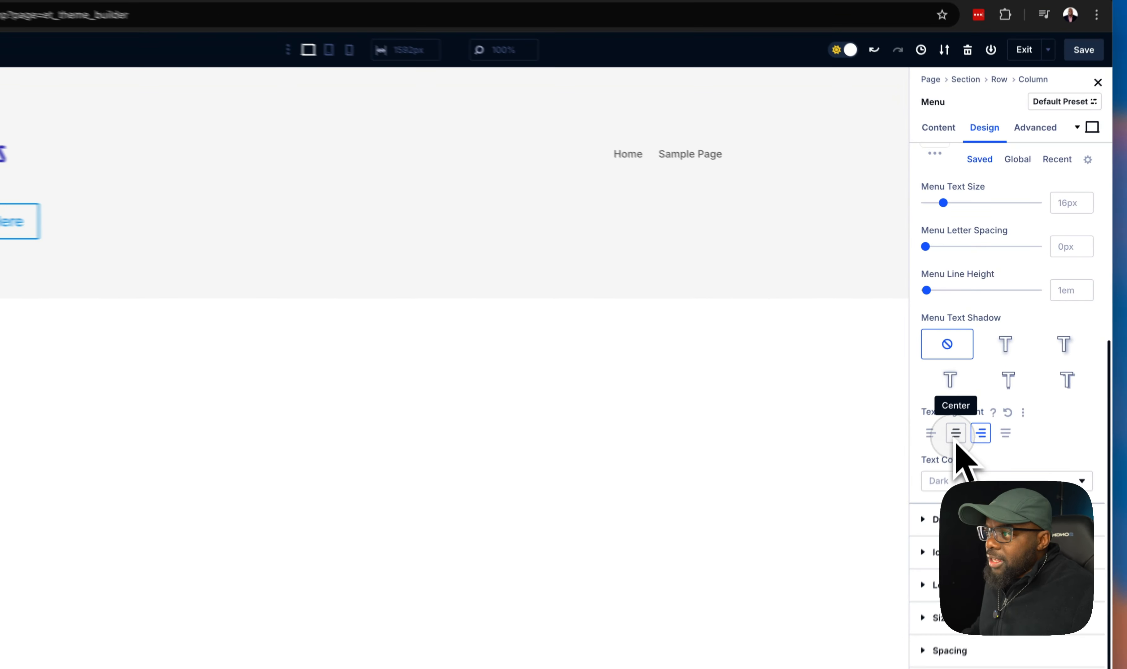
- Center-align the menu text
{"action": "left_click", "coordinate": [970, 393]}
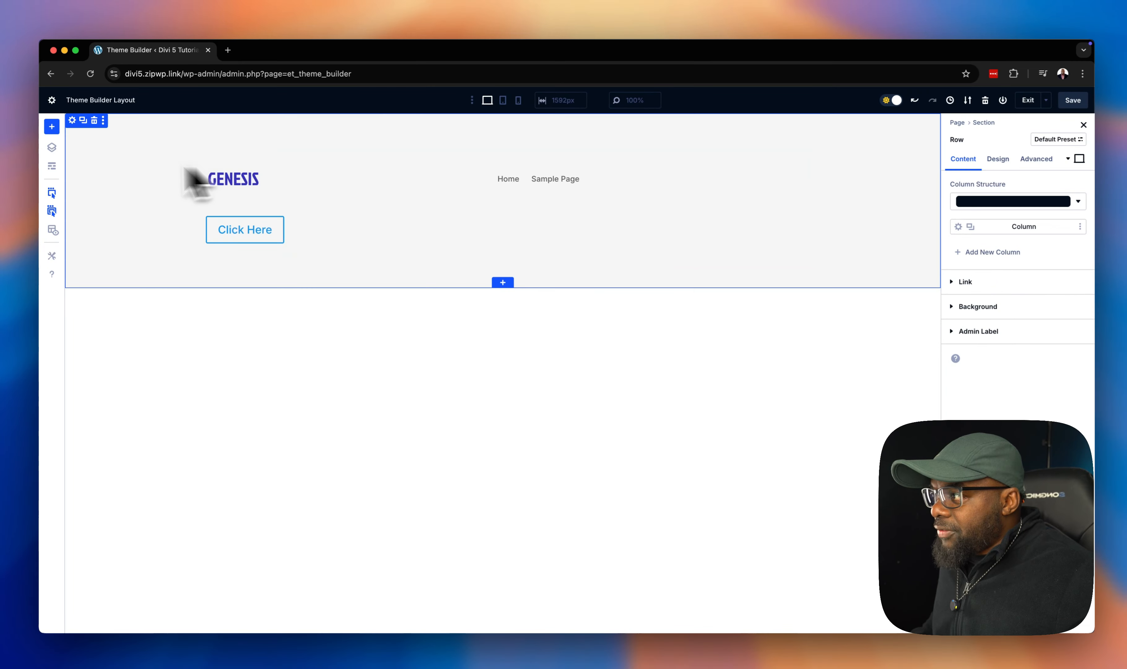
{"action": "left_click", "coordinate": [53, 228]}
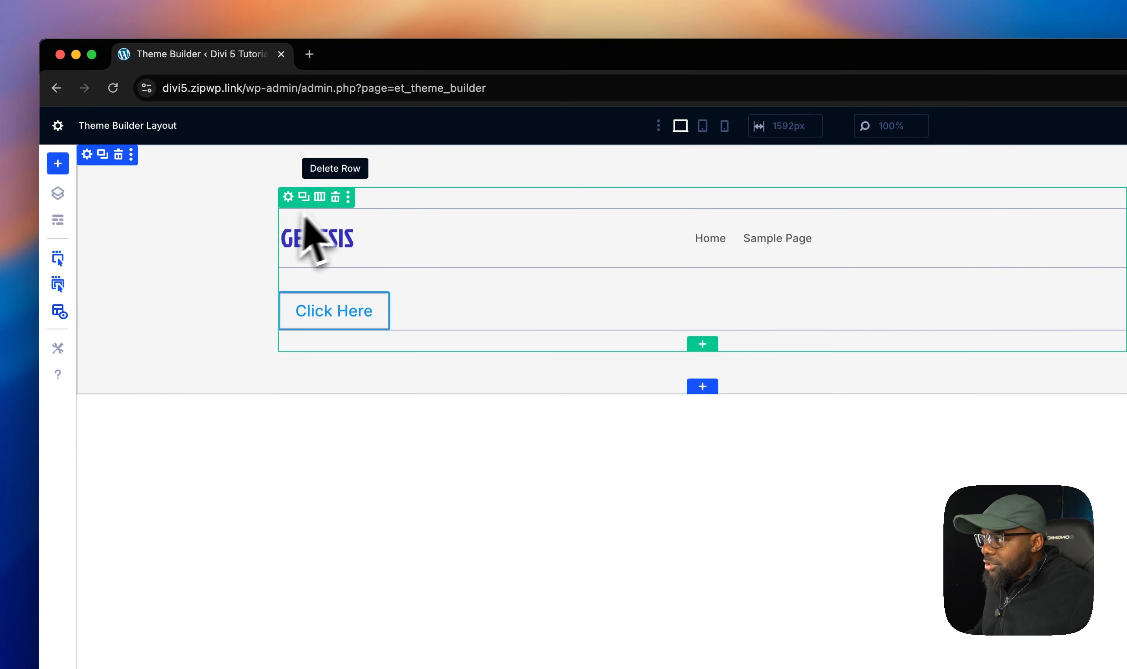
- Set the header row's top and bottom padding to 0px
{"action": "left_click", "coordinate": [430, 226]}
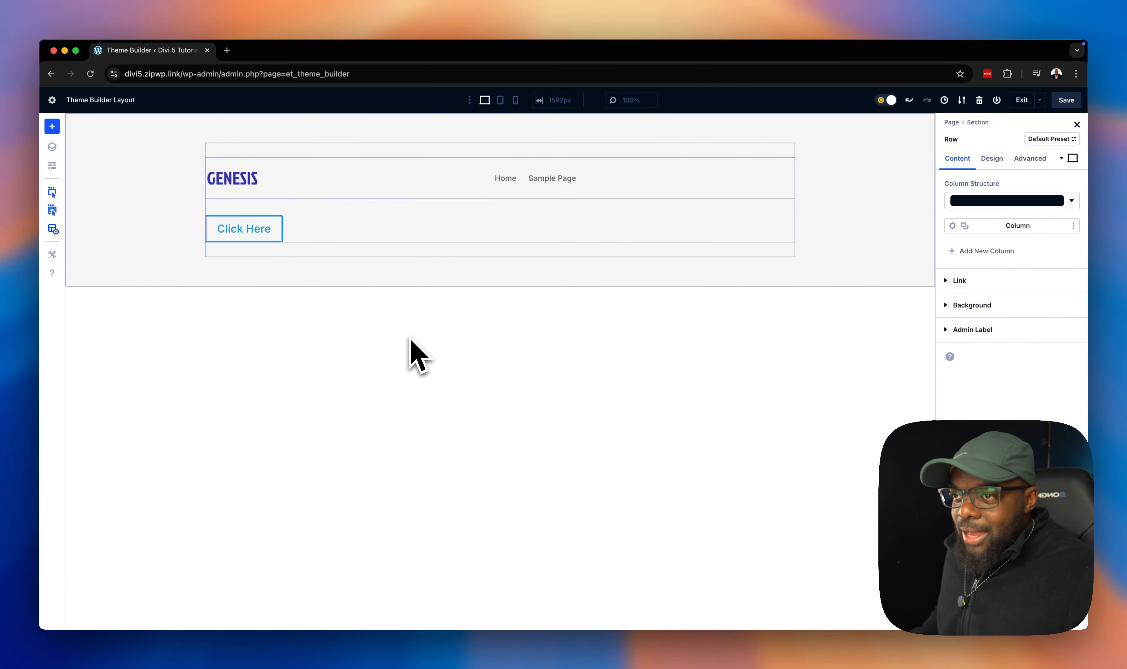
{"action": "left_click", "coordinate": [992, 164]}
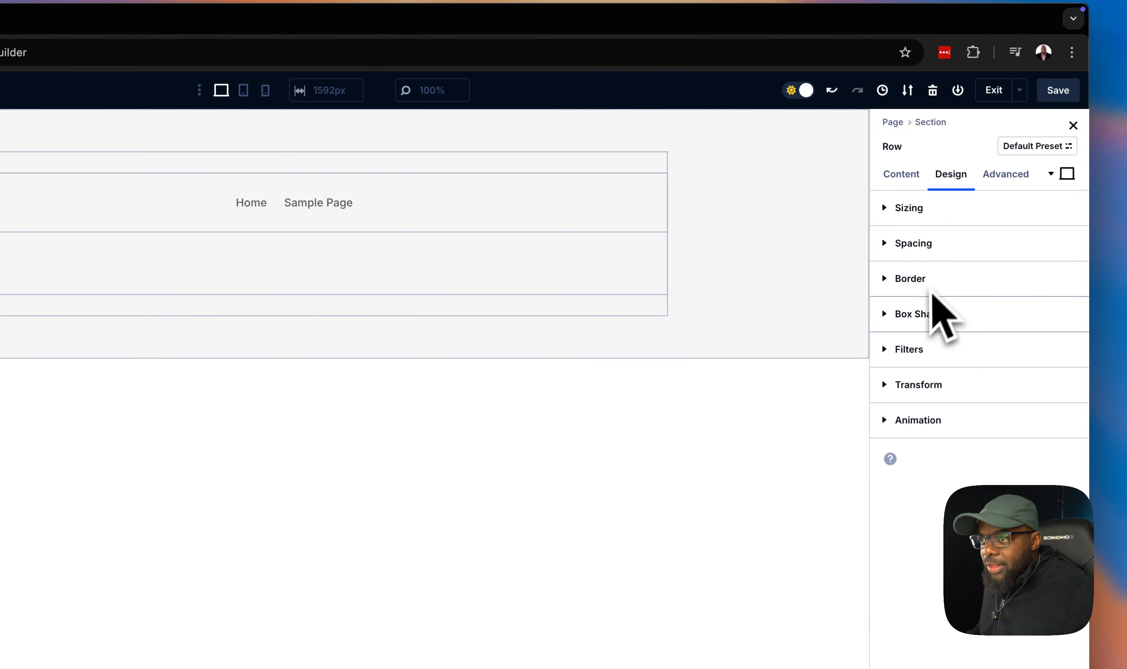
{"action": "left_click", "coordinate": [933, 256]}
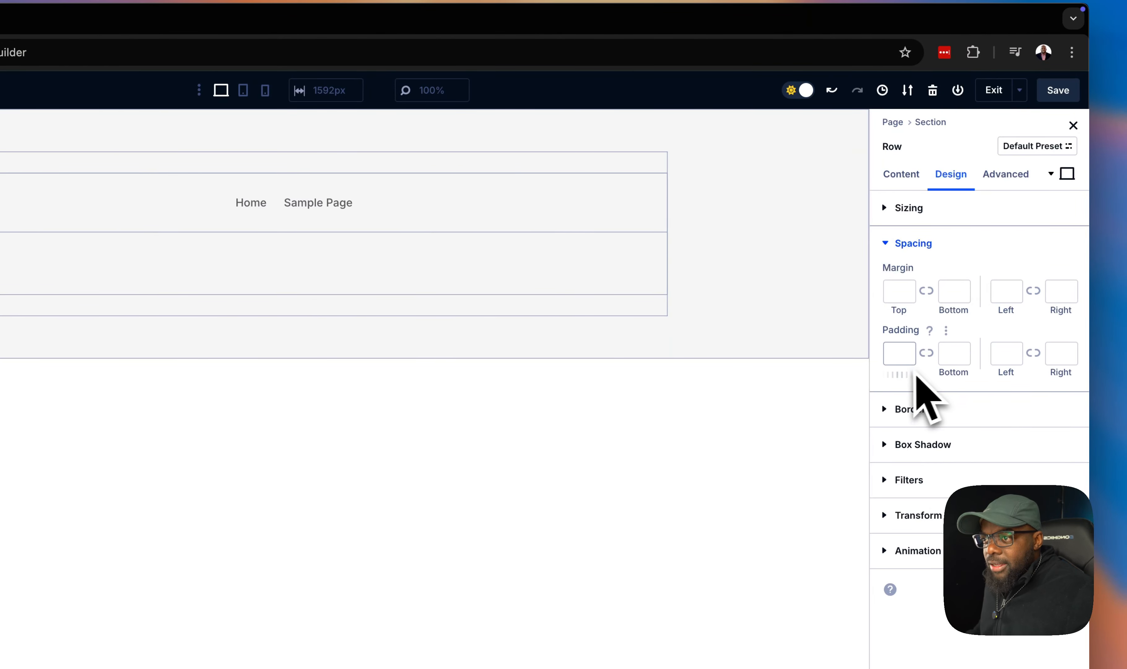
{"action": "left_click", "coordinate": [897, 359]}
{"action": "type", "text": "0"}
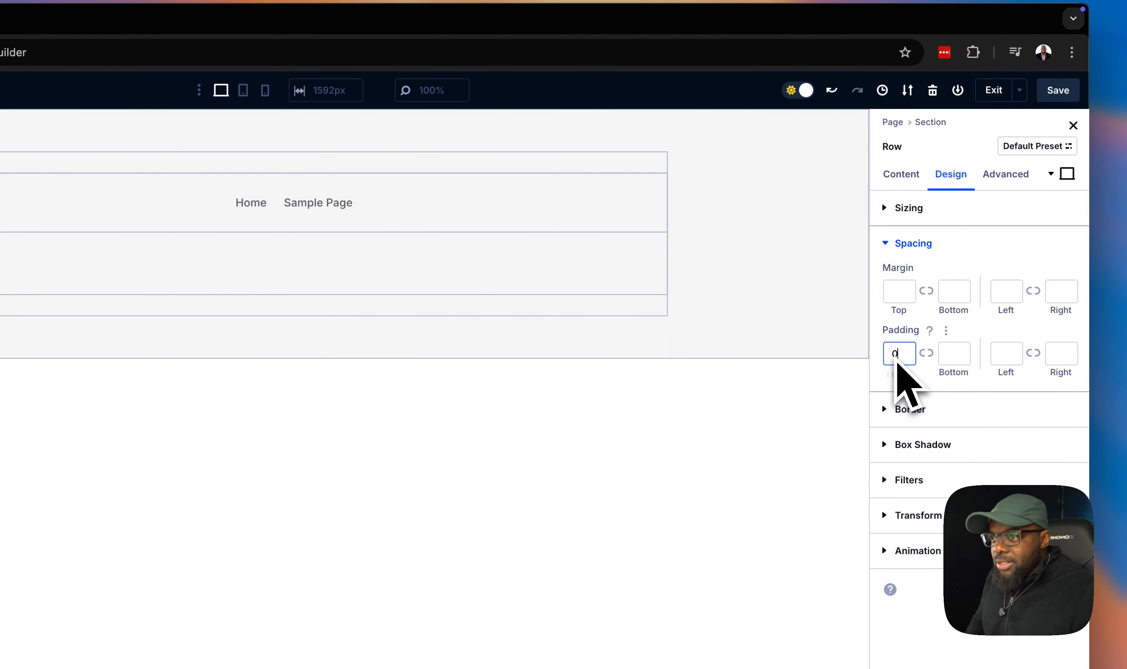
{"action": "left_click", "coordinate": [926, 352]}
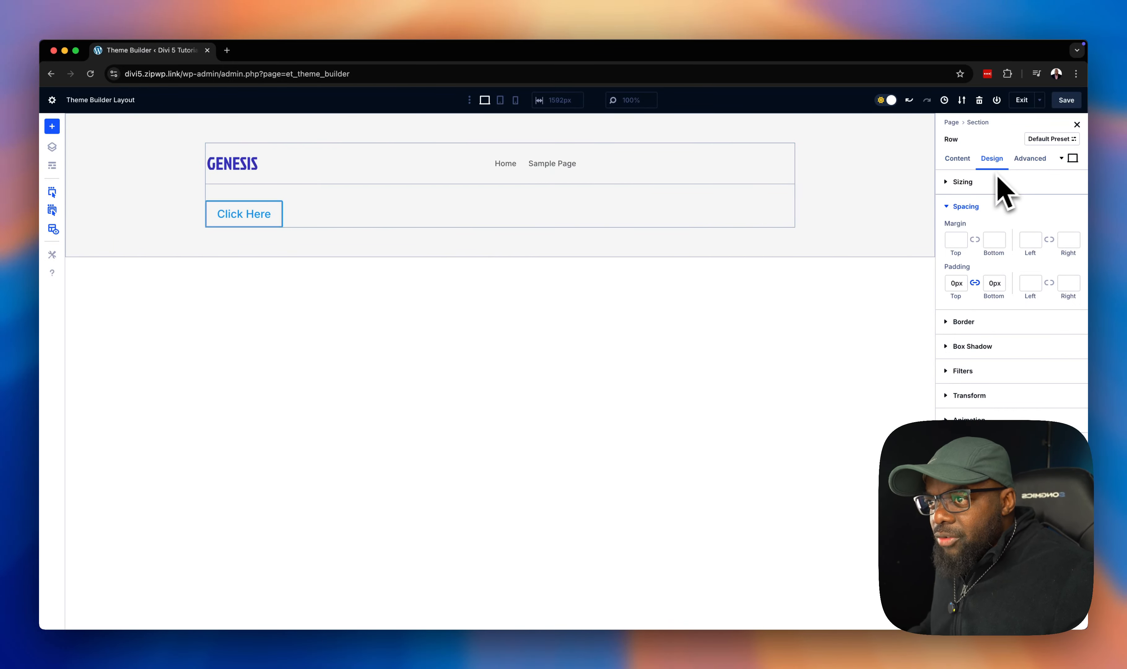
- Enable a custom gutter width on the row and set the gutter width to 1
{"action": "left_click", "coordinate": [978, 183]}
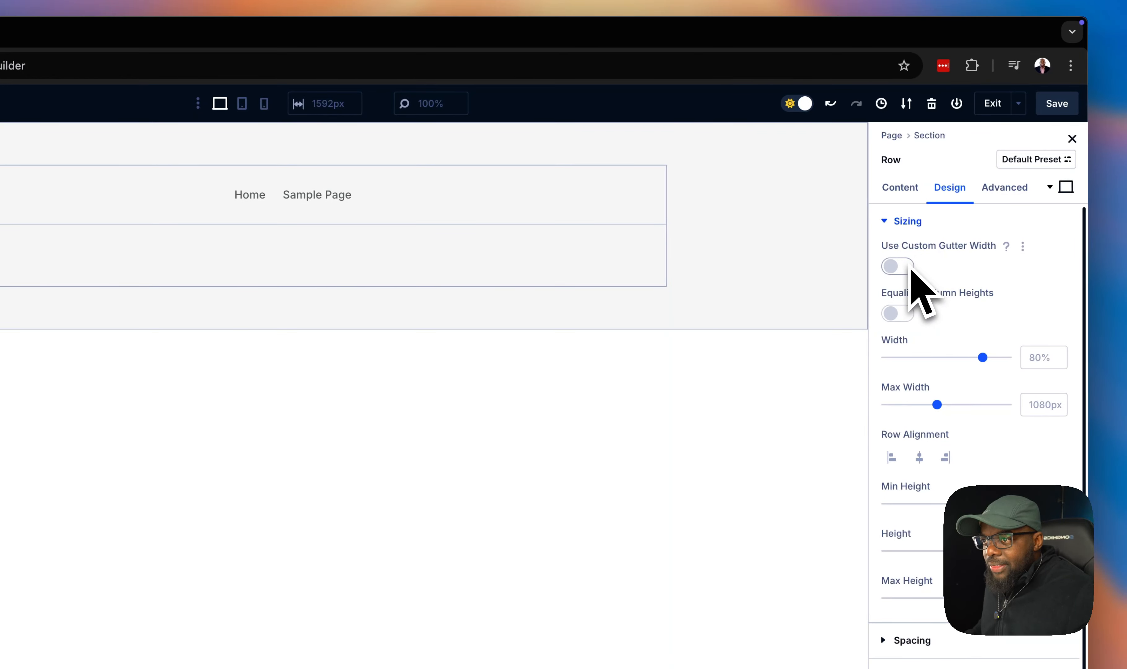
{"action": "left_click", "coordinate": [903, 267]}
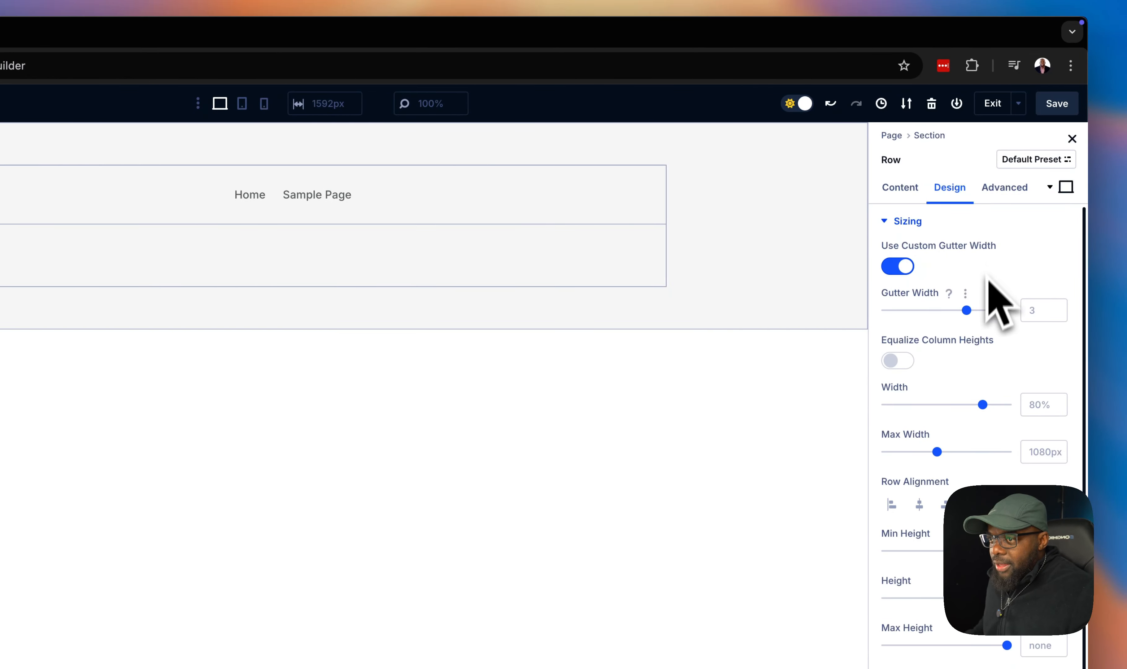
{"action": "left_click_drag", "start_coordinate": [969, 314], "coordinate": [914, 321]}
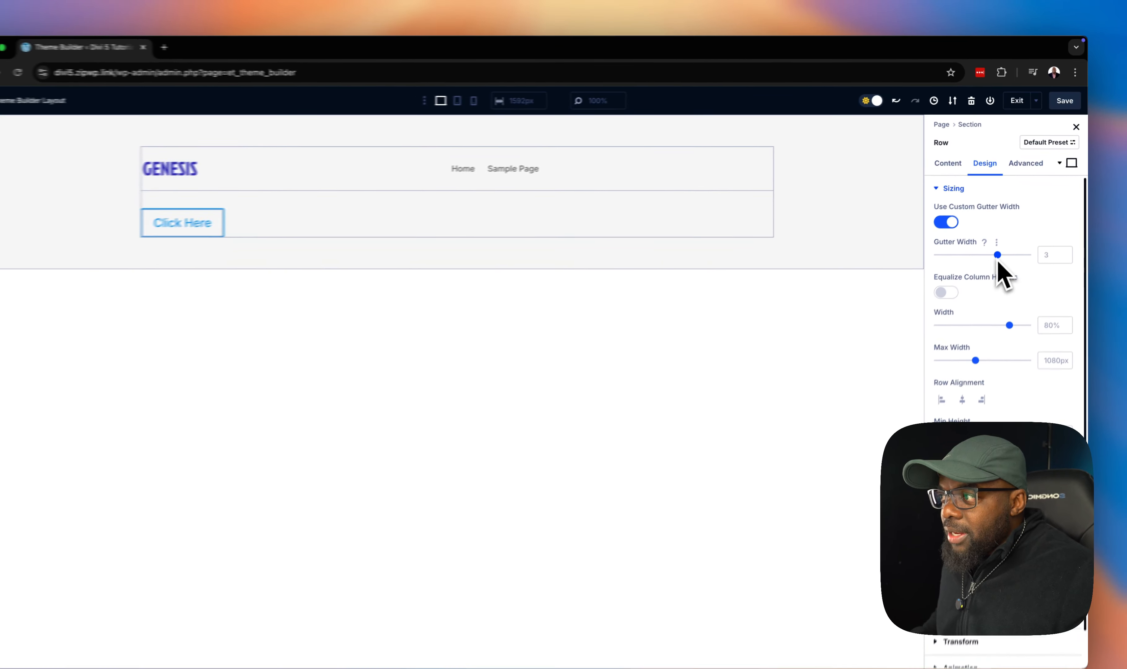
{"action": "left_click_drag", "start_coordinate": [976, 252], "coordinate": [909, 249]}
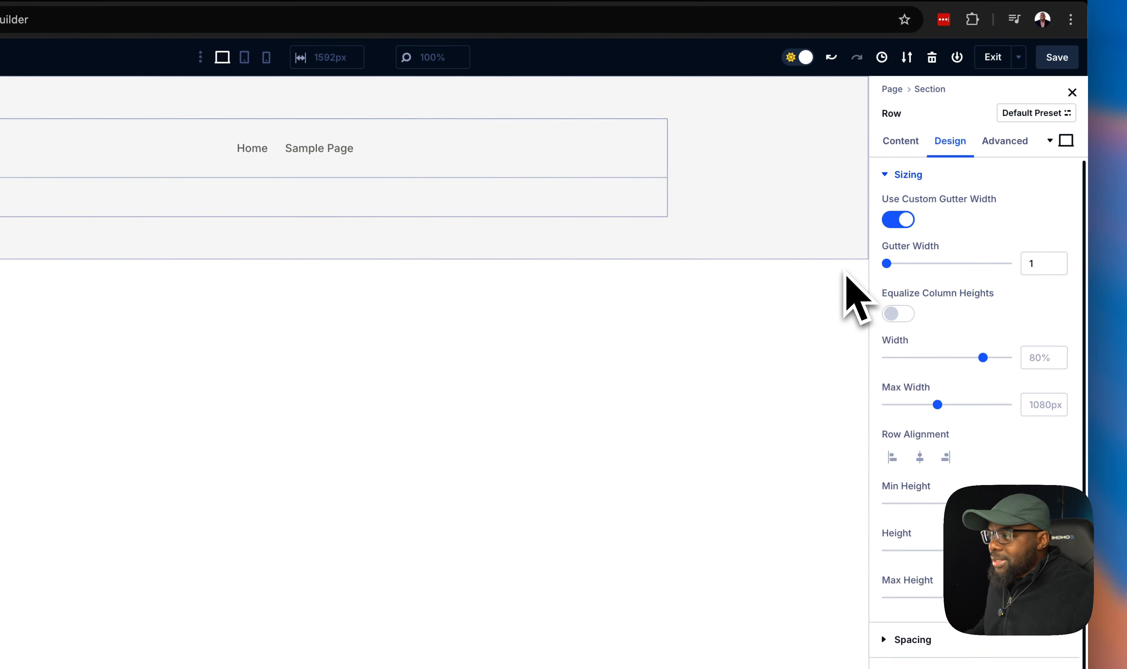
{"action": "left_click", "coordinate": [909, 318]}
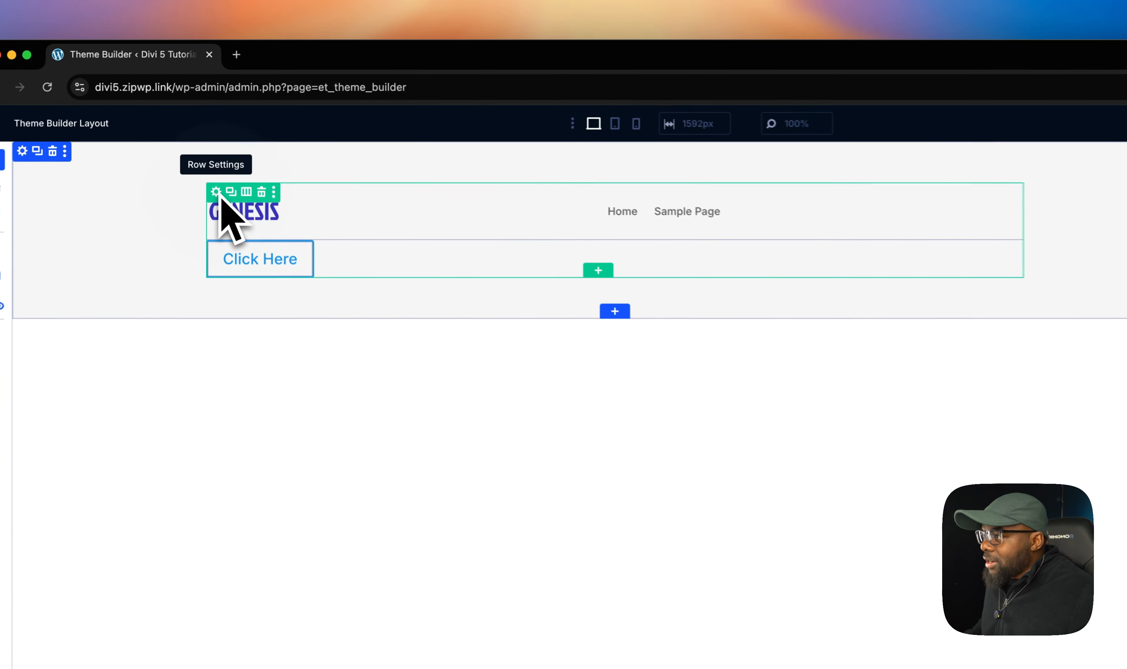
- Add display: flex; to the column's Main Element custom CSS
{"action": "left_click", "coordinate": [216, 198]}
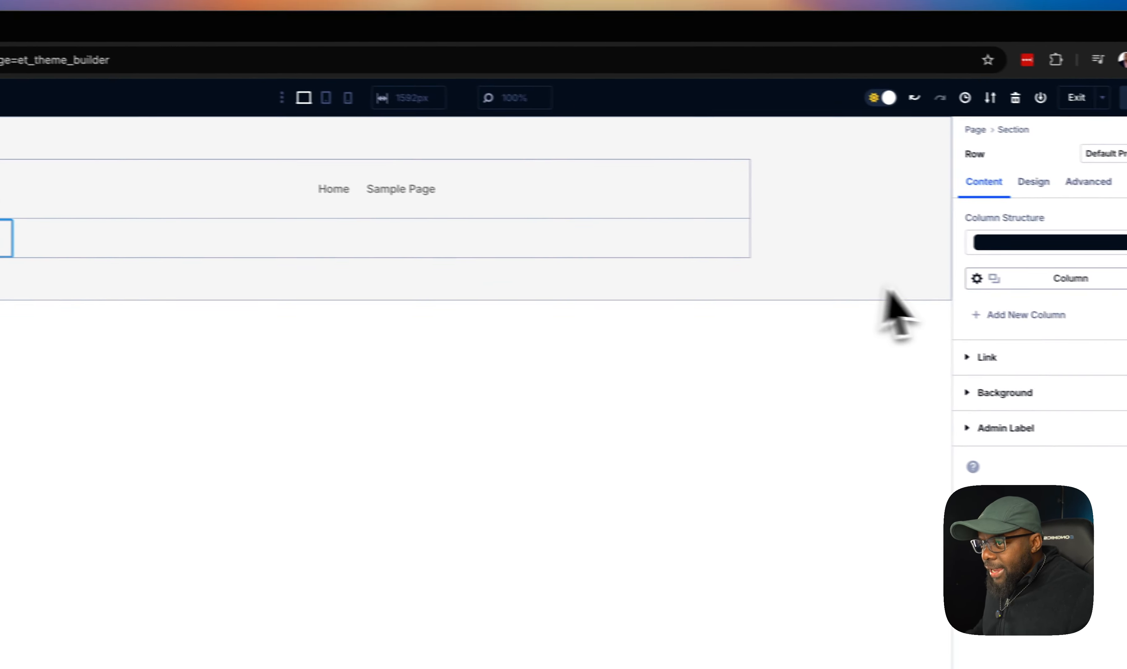
{"action": "left_click", "coordinate": [894, 221]}
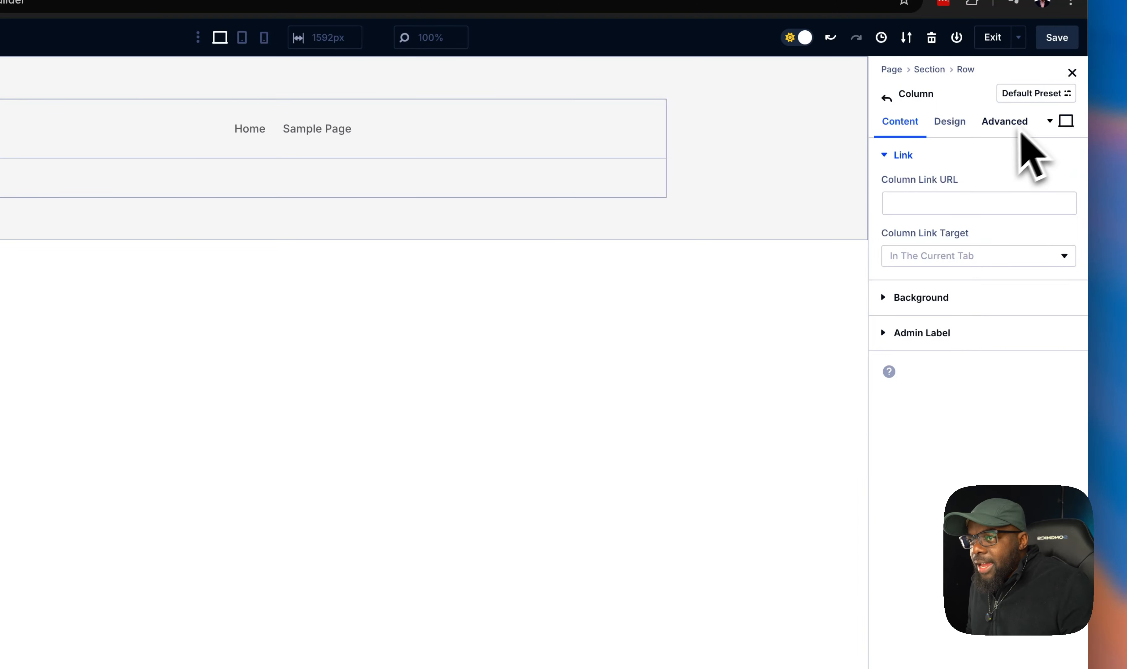
{"action": "left_click", "coordinate": [998, 127]}
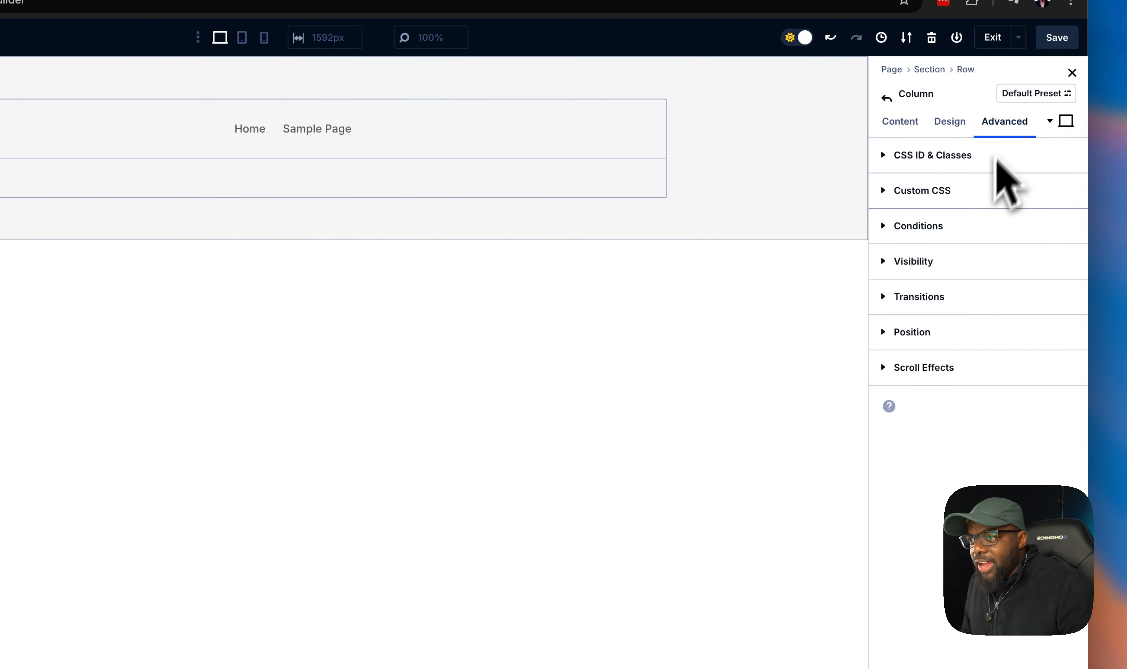
{"action": "left_click", "coordinate": [960, 196]}
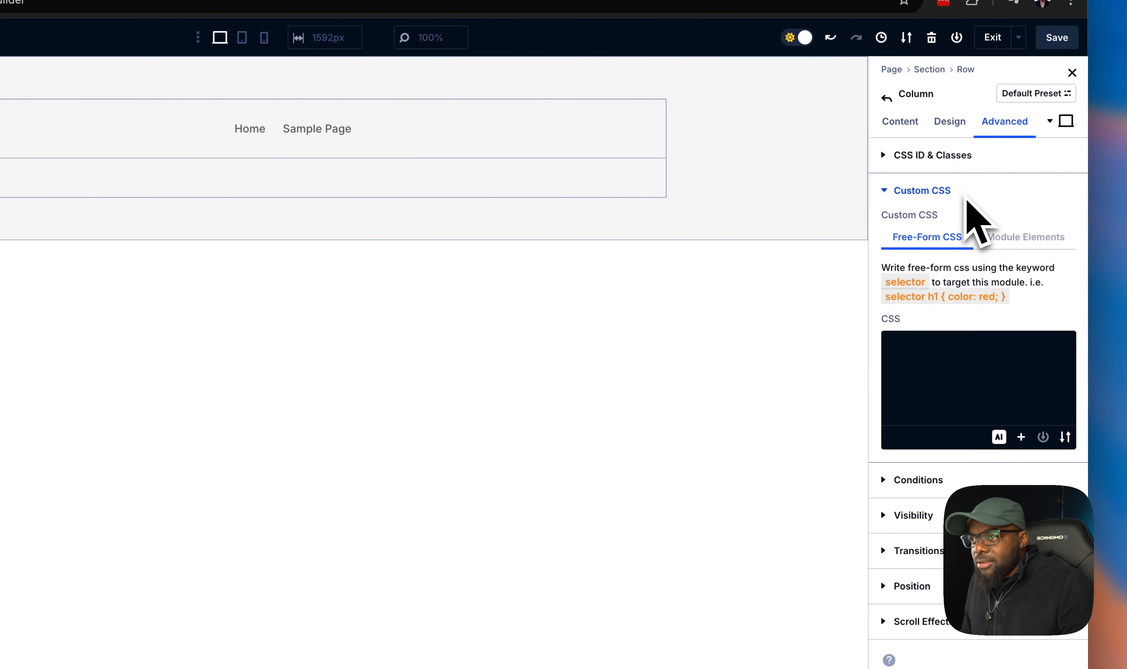
{"action": "left_click", "coordinate": [1039, 244]}
{"action": "scroll", "coordinate": [1013, 459], "scroll_direction": "down", "scroll_amount": 3}
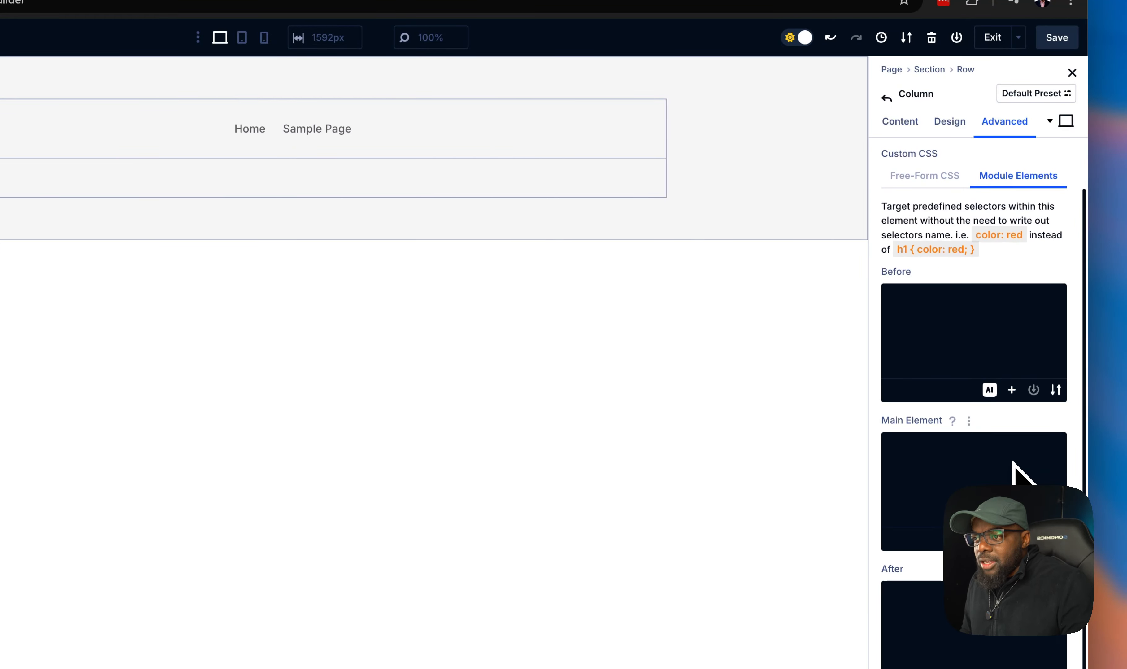
{"action": "left_click", "coordinate": [1008, 458]}
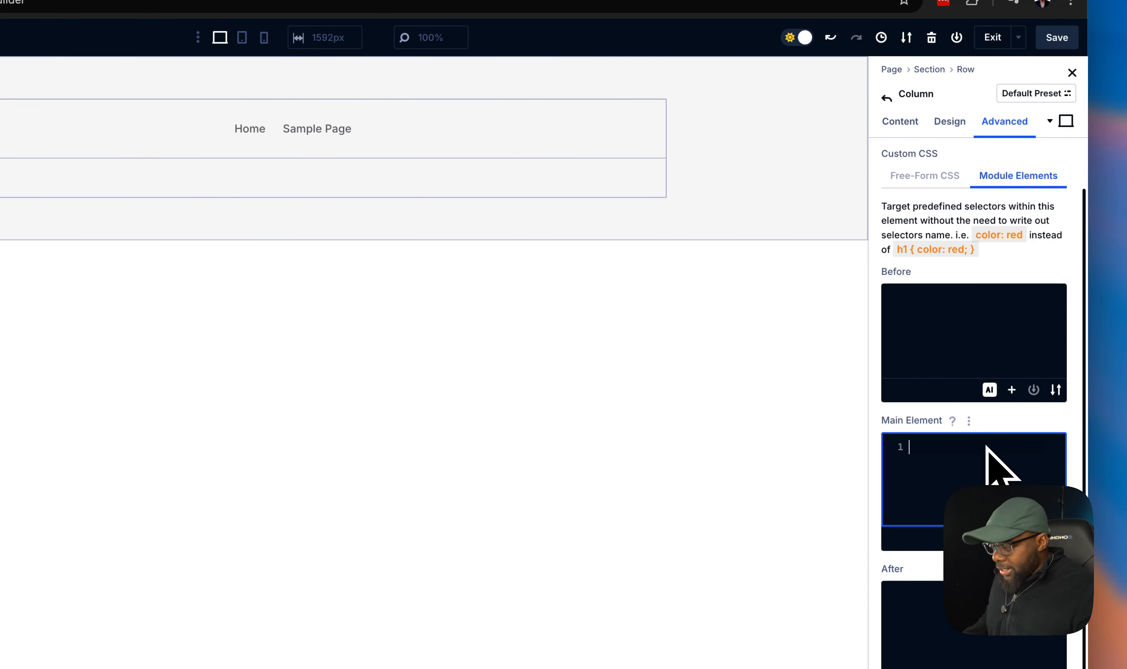
{"action": "type", "text": "display: flex;"}
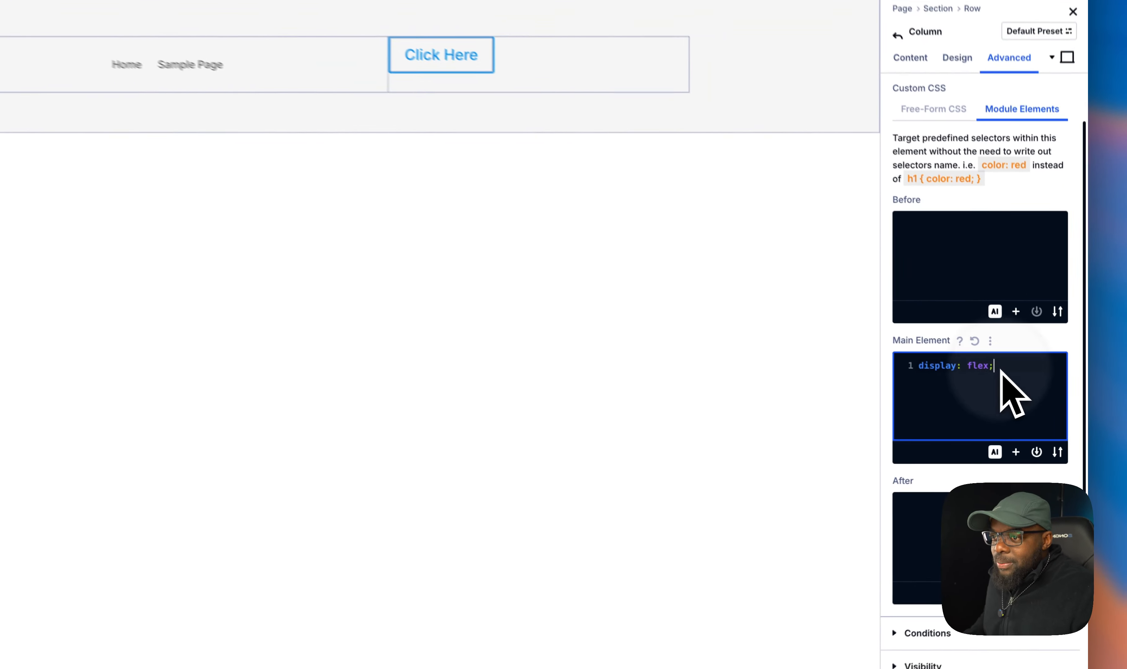
- Add gap: 10px; below display: flex in the column's Main Element CSS
{"action": "triple_click", "coordinate": [1024, 387]}
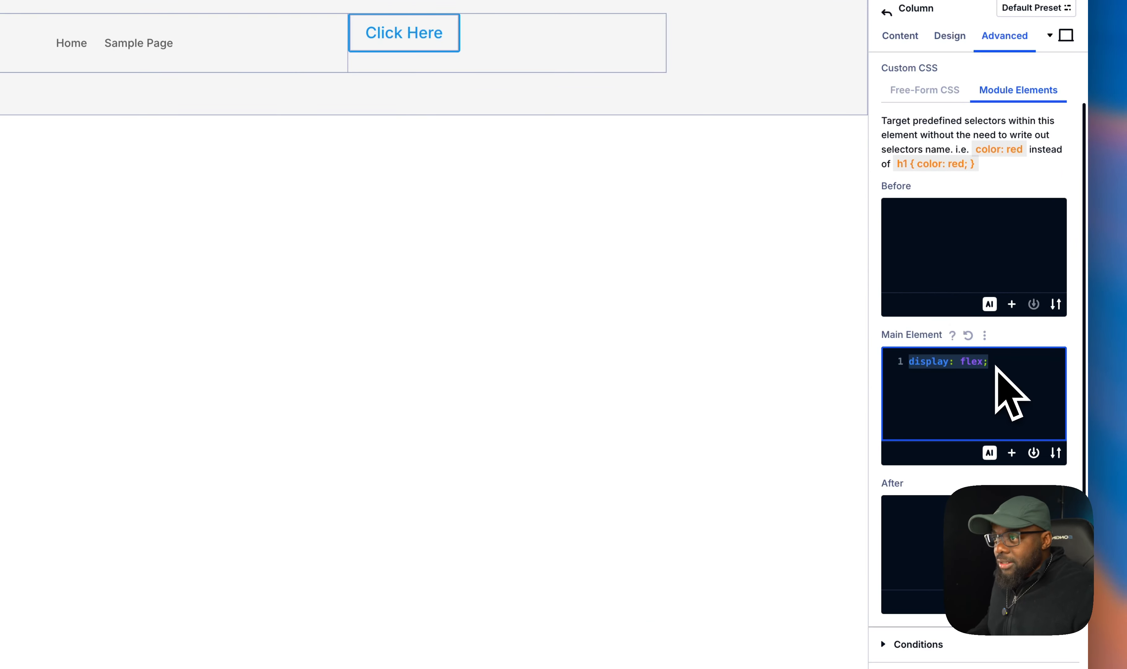
{"action": "key", "text": "BackSpace"}
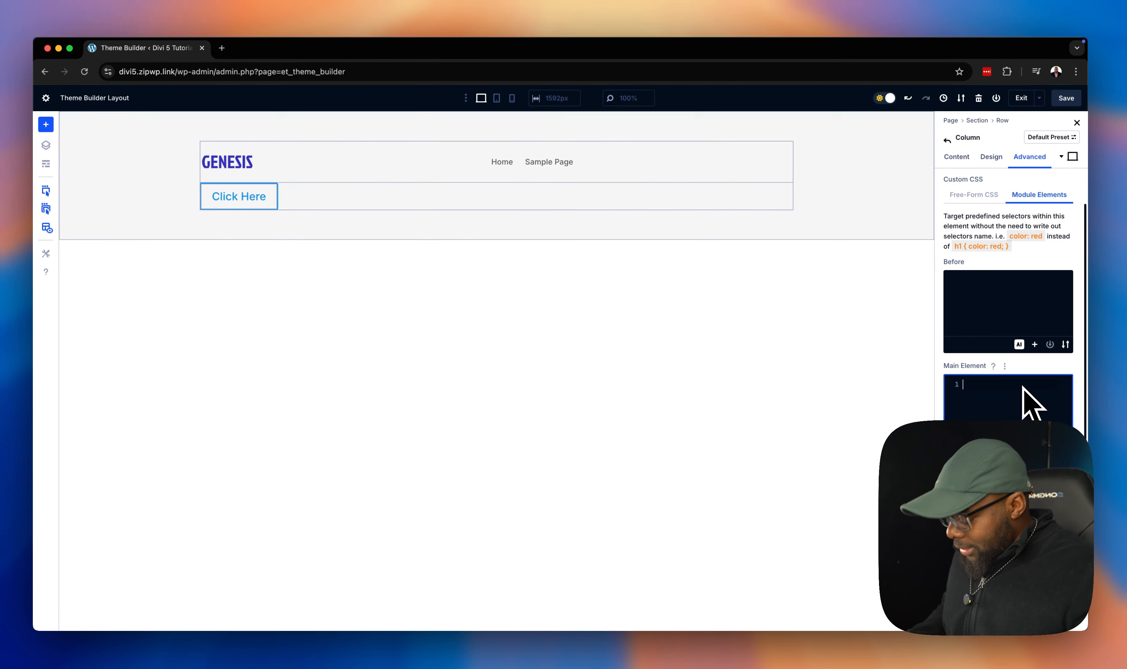
{"action": "key", "text": "super+z"}
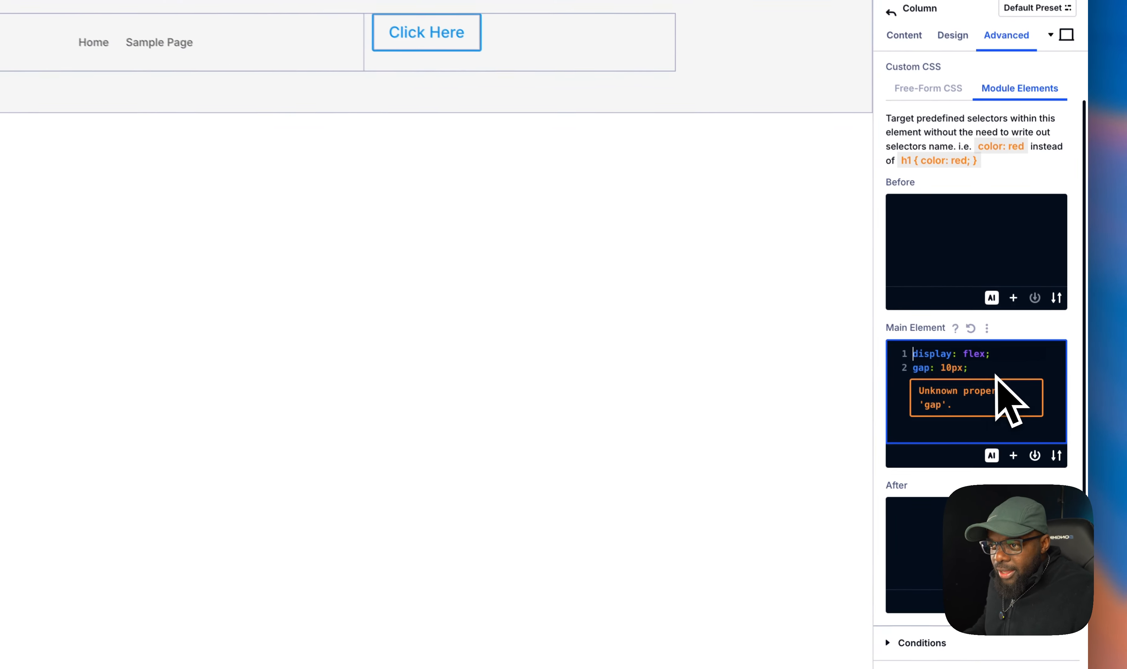
{"action": "left_click", "coordinate": [974, 368]}
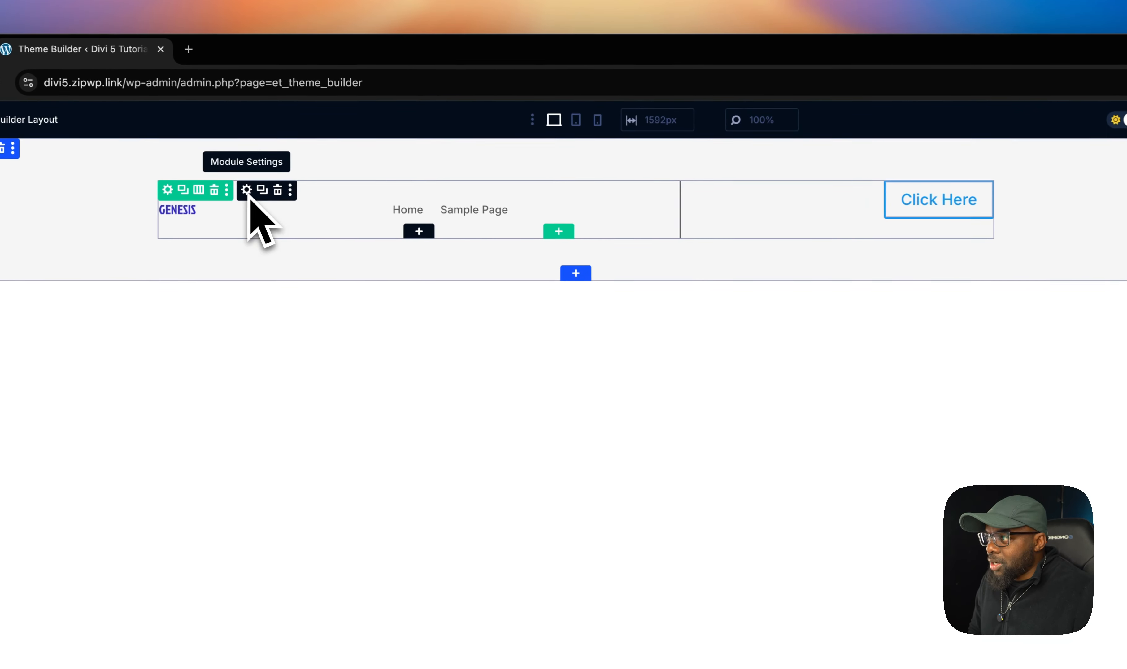
- Set the menu logo width to 20% in the menu's design sizing settings
{"action": "left_click", "coordinate": [245, 192]}
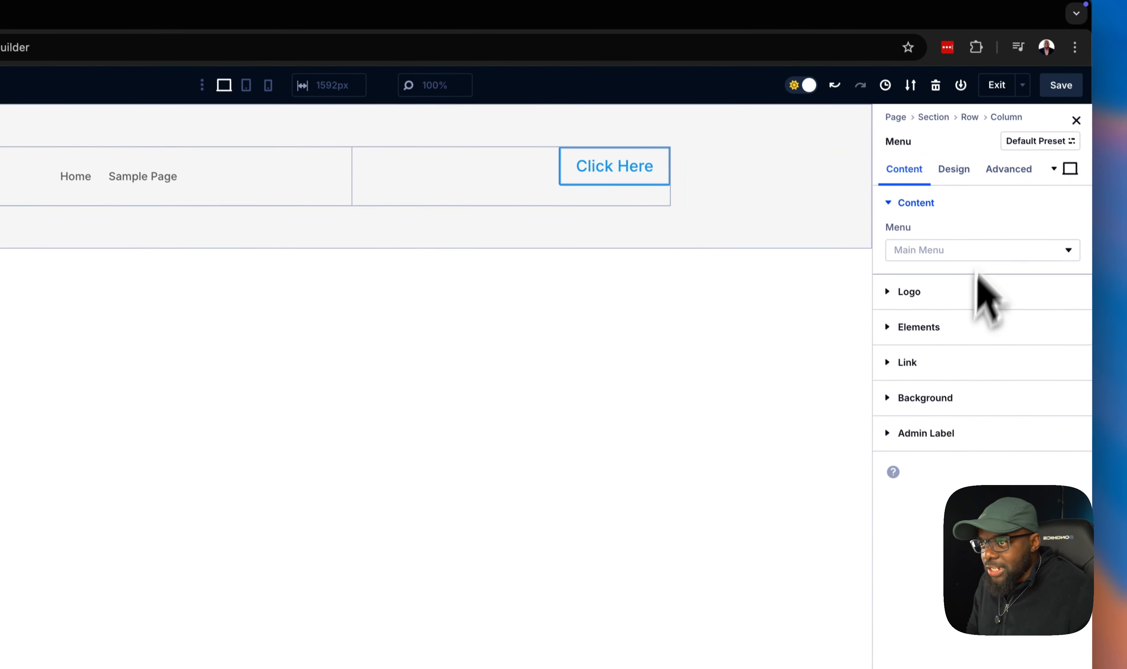
{"action": "left_click", "coordinate": [955, 170]}
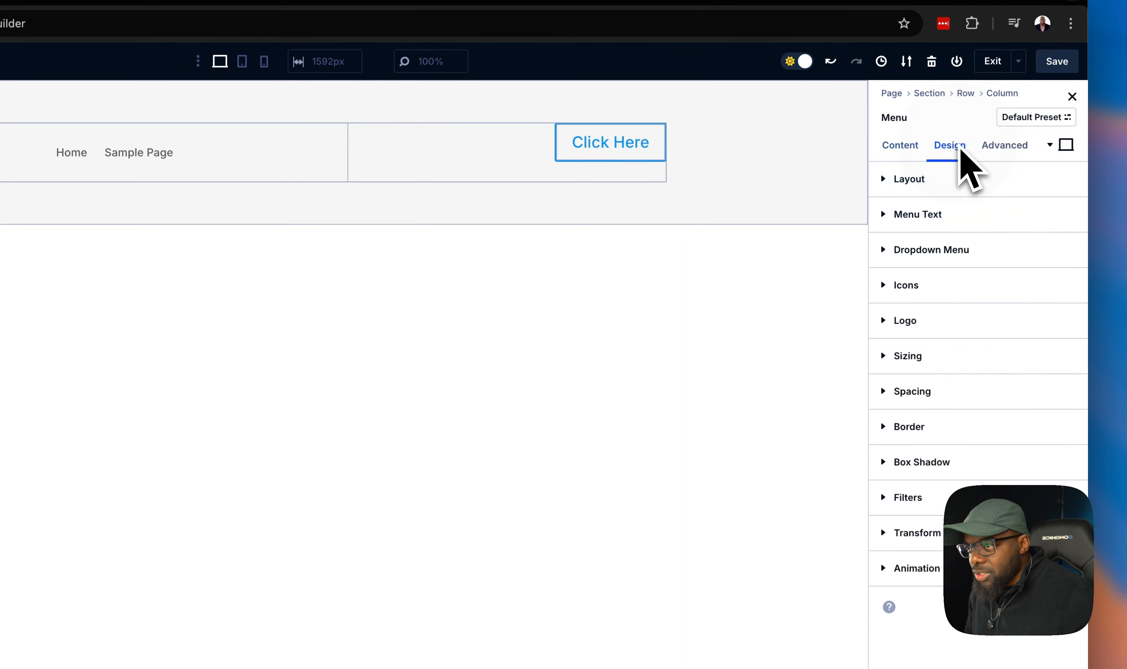
{"action": "left_click", "coordinate": [949, 362]}
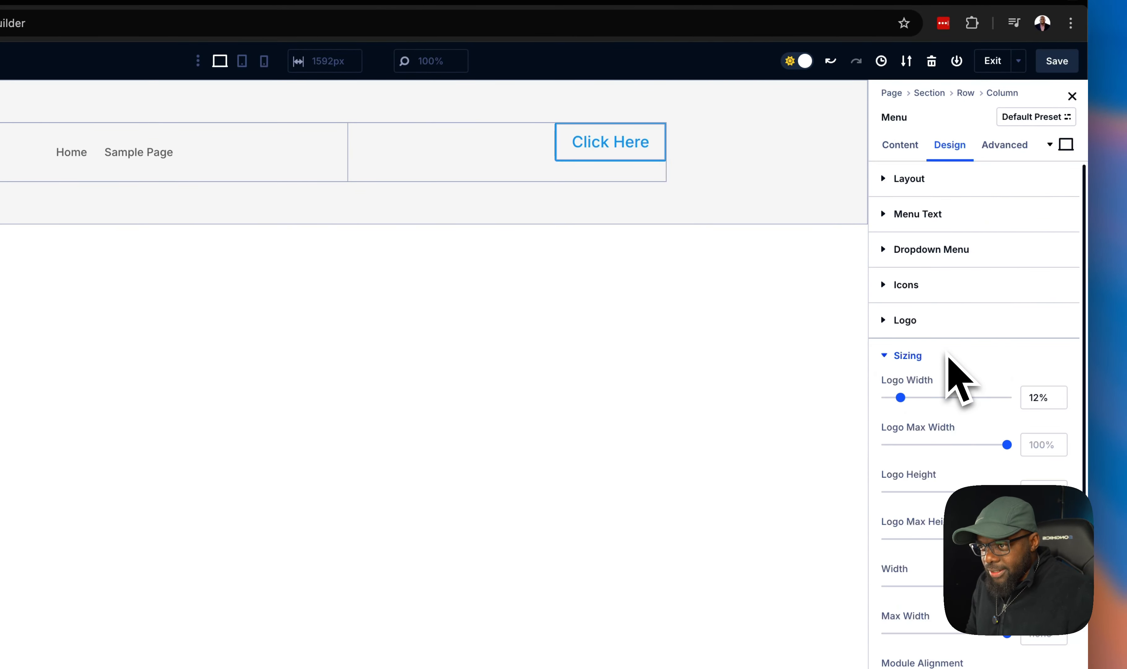
{"action": "left_click_drag", "start_coordinate": [899, 397], "coordinate": [910, 398]}
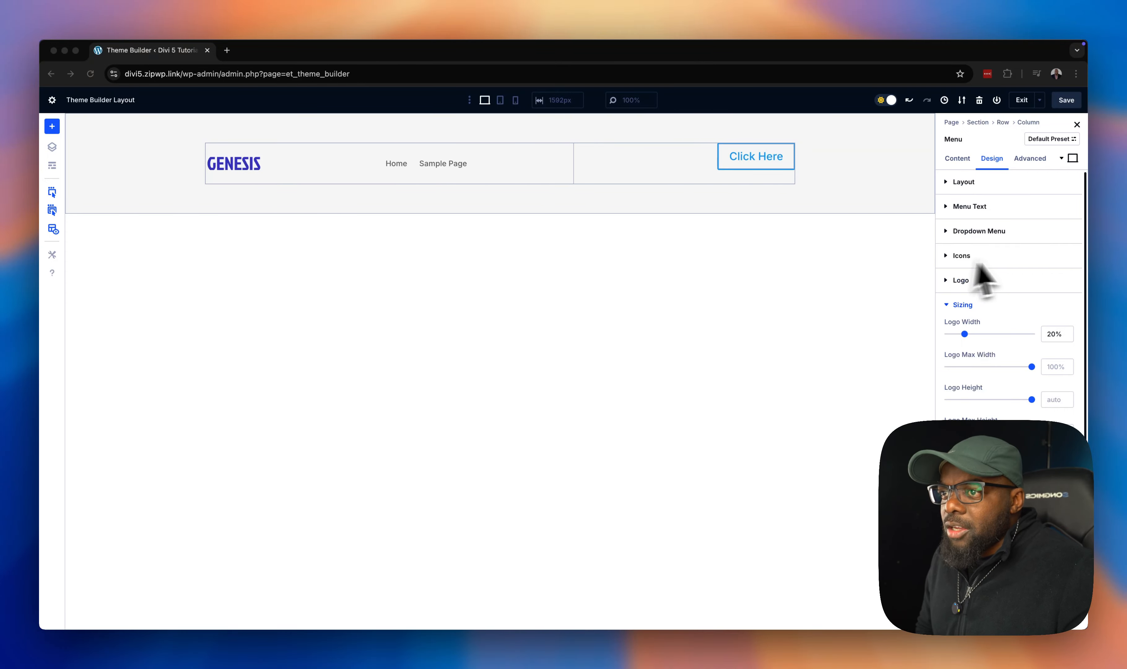
{"action": "left_click", "coordinate": [217, 203]}
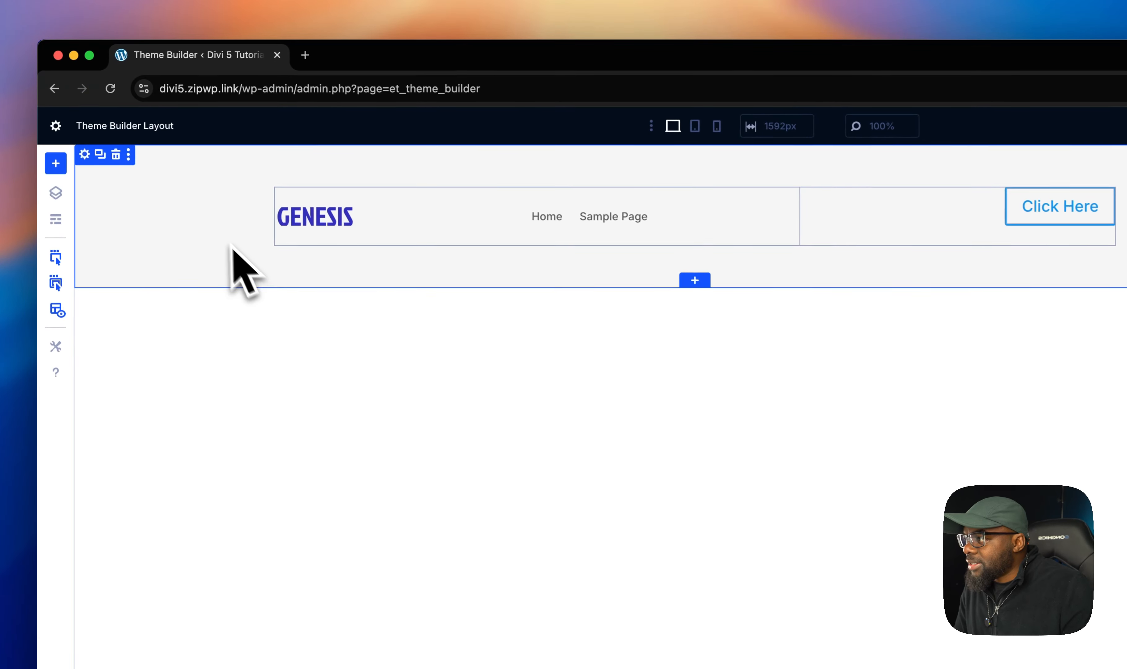
- Review the column's Main Element custom CSS in its advanced settings
{"action": "mouse_move", "coordinate": [271, 199]}
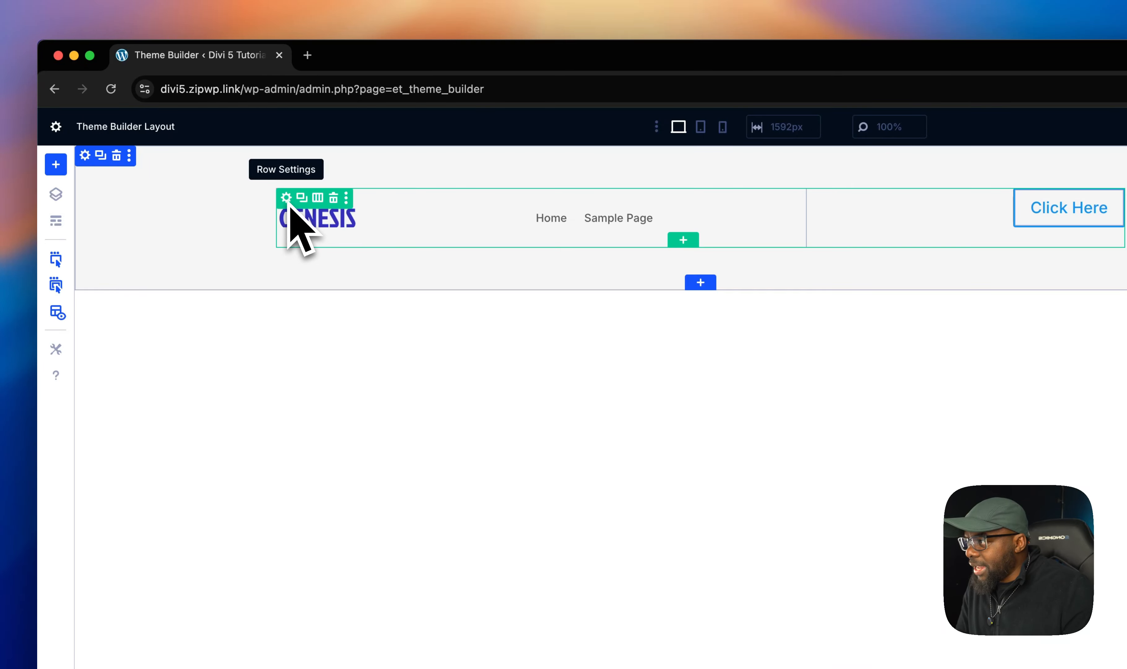
{"action": "left_click", "coordinate": [287, 200]}
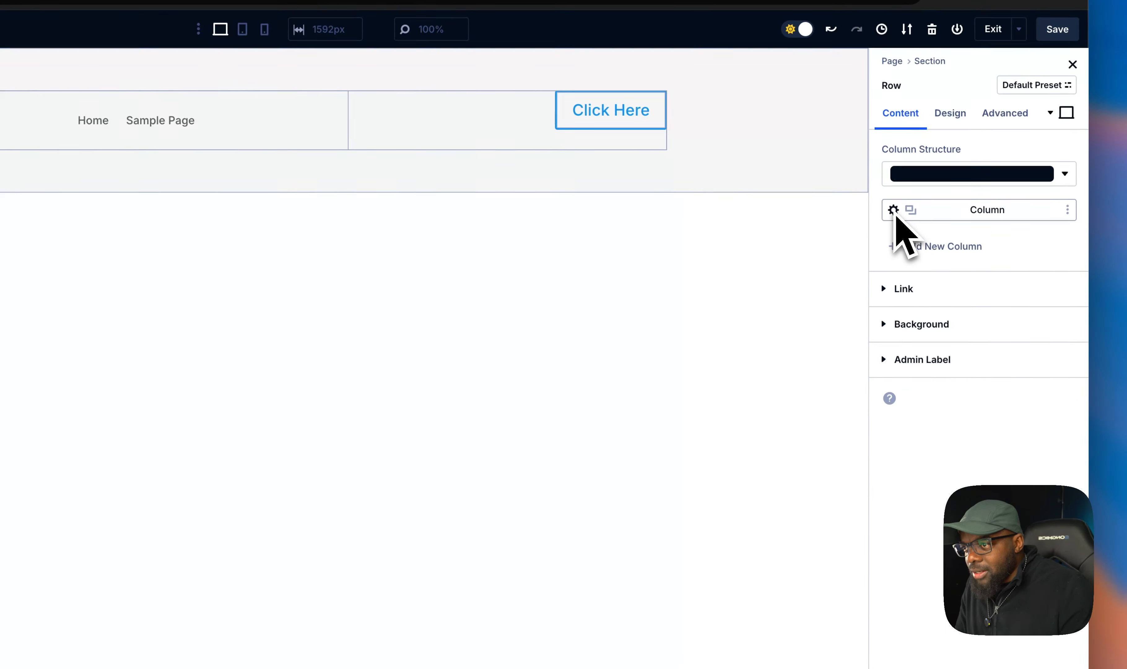
{"action": "left_click", "coordinate": [894, 211]}
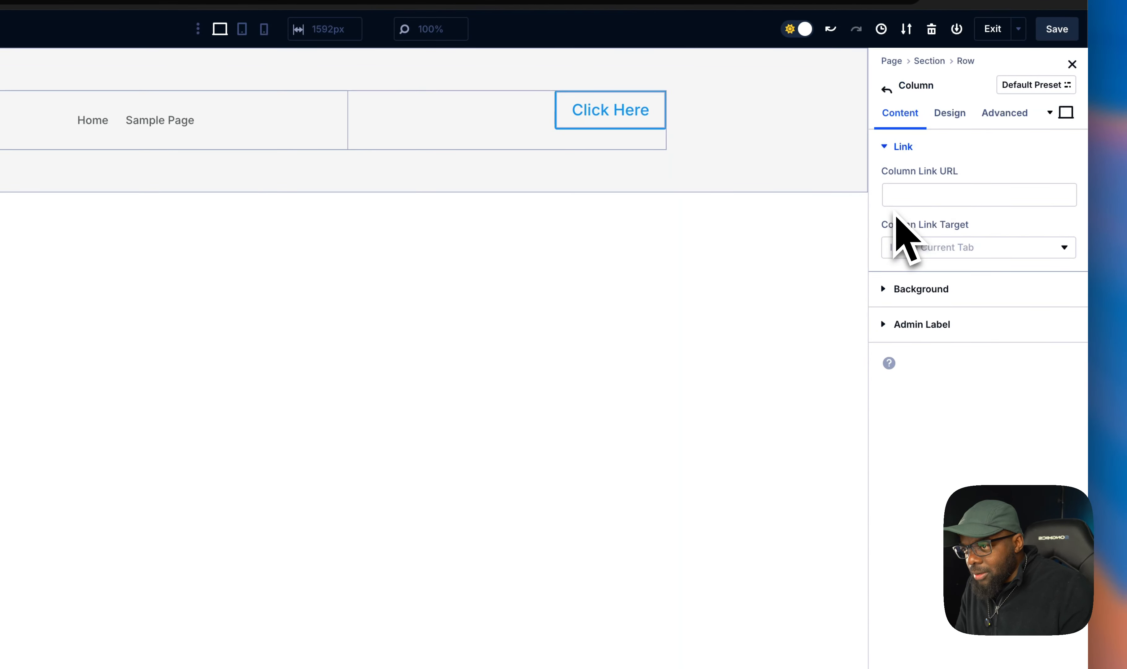
{"action": "left_click", "coordinate": [1008, 119]}
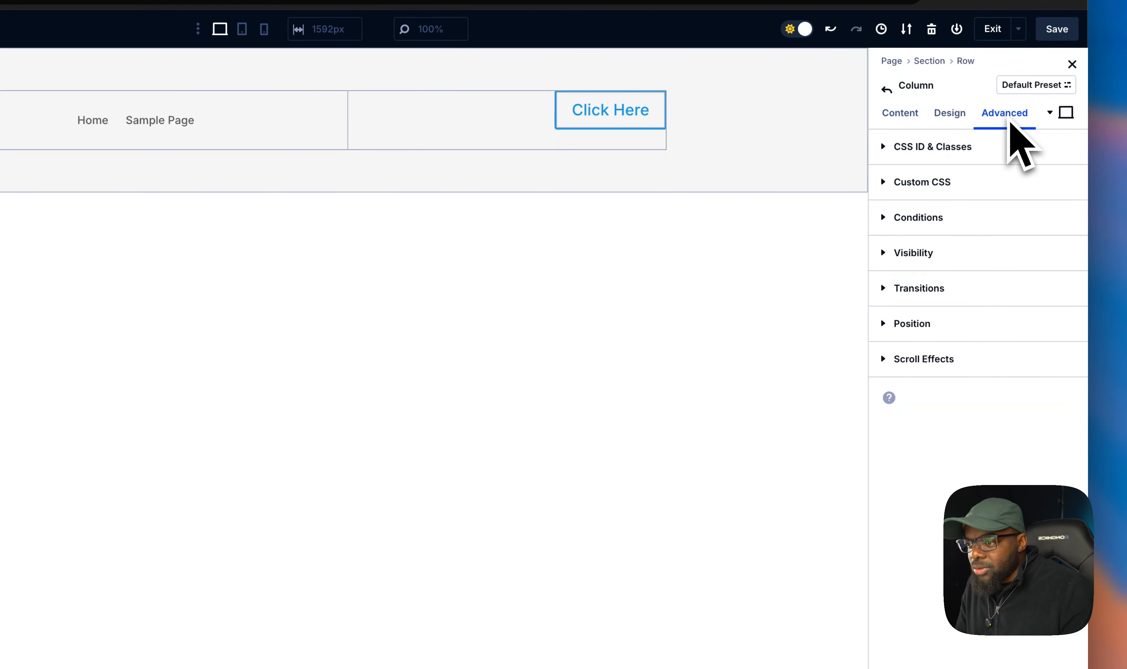
{"action": "left_click", "coordinate": [951, 190]}
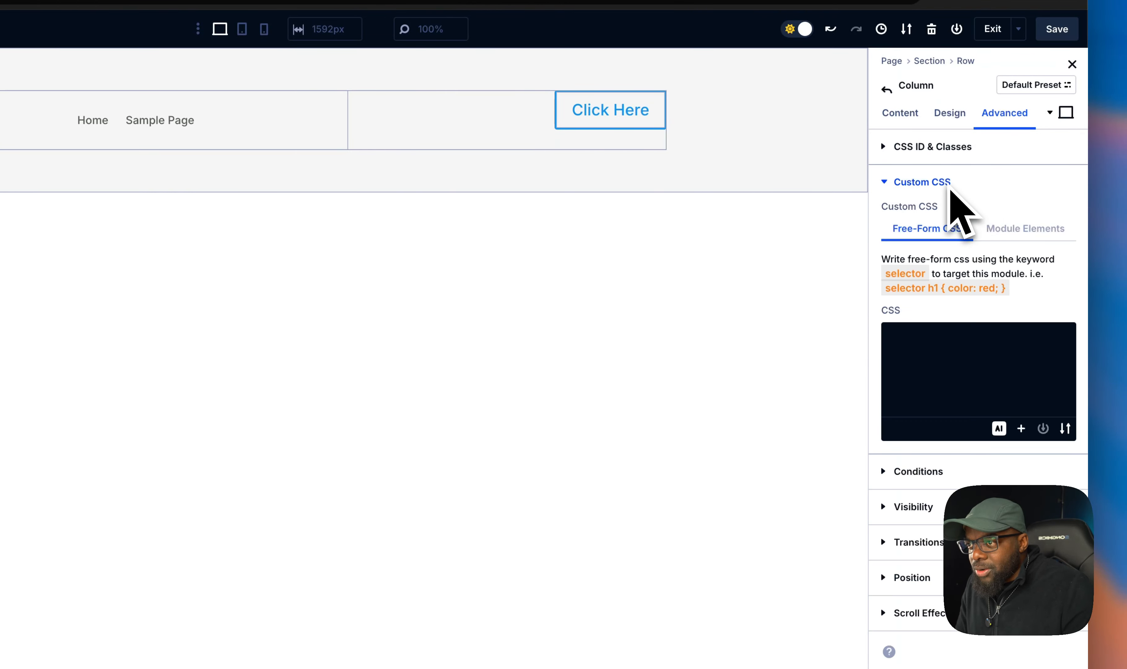
{"action": "left_click", "coordinate": [1026, 234]}
{"action": "left_click", "coordinate": [984, 550]}
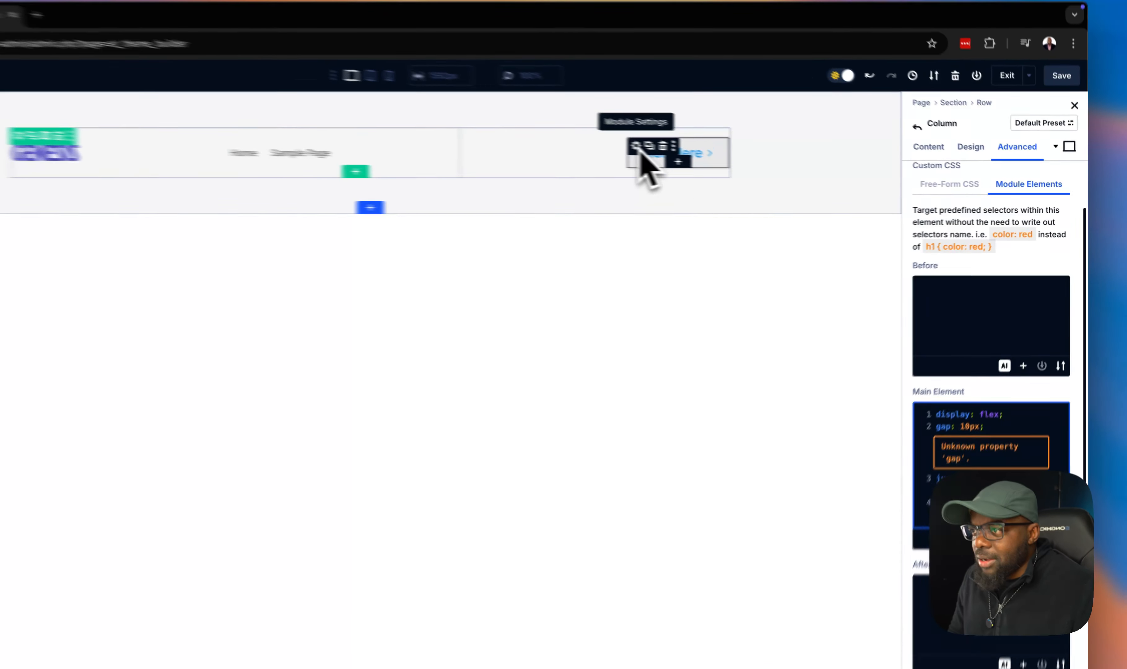
- Open the button module's design settings and enable custom styles for the button
{"action": "left_click", "coordinate": [718, 158]}
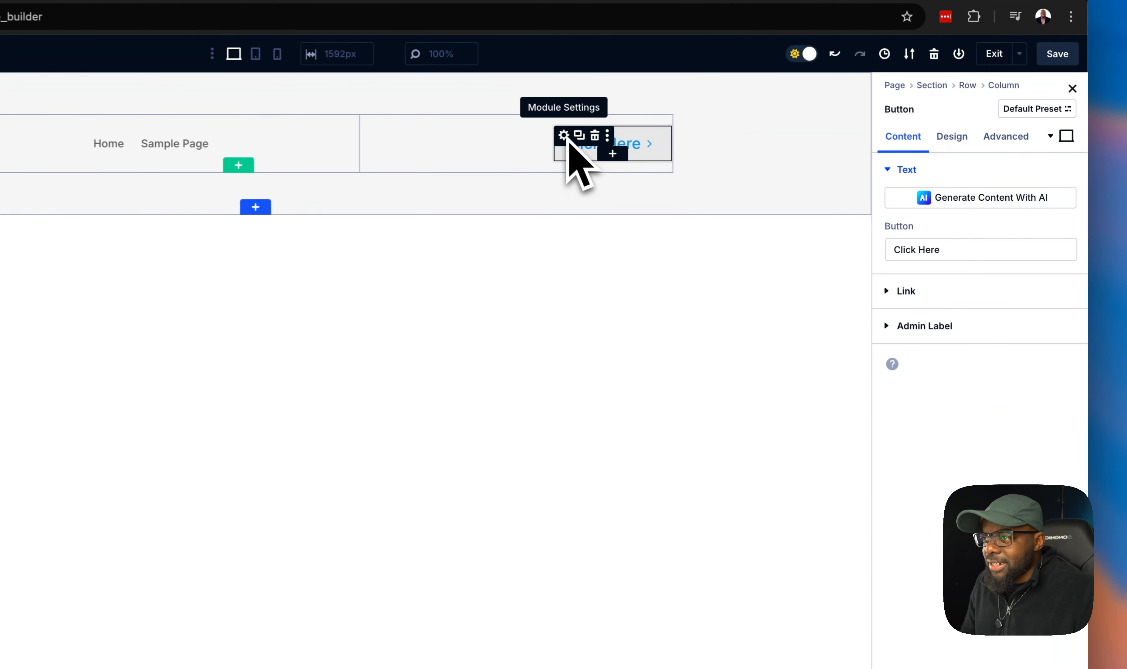
{"action": "left_click", "coordinate": [961, 141]}
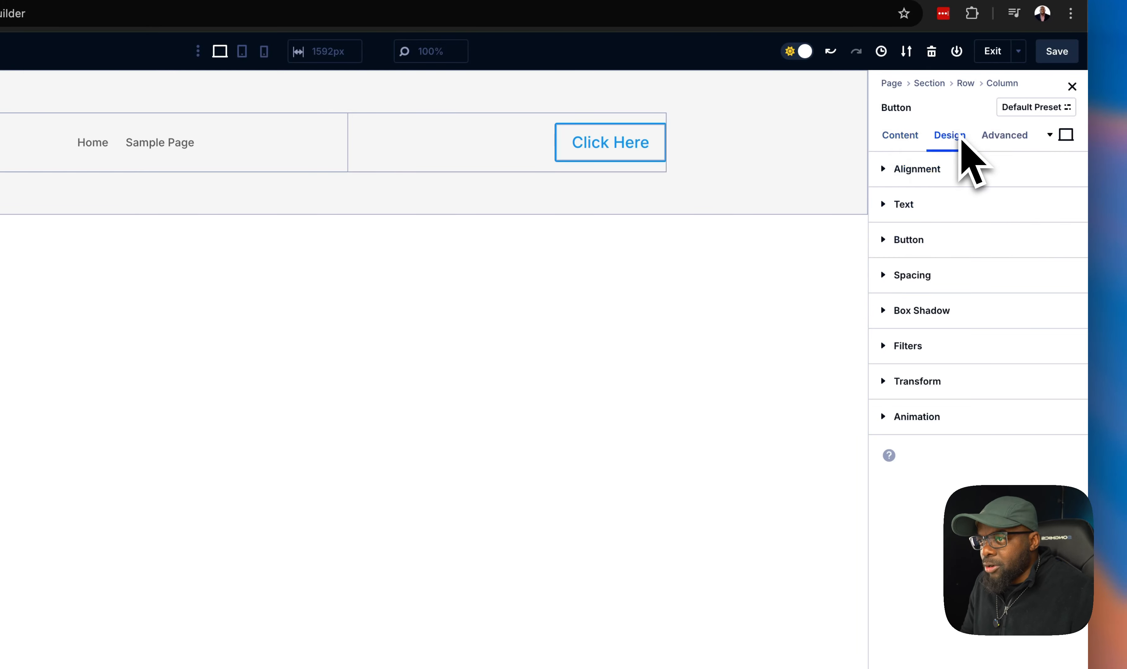
{"action": "left_click", "coordinate": [930, 243]}
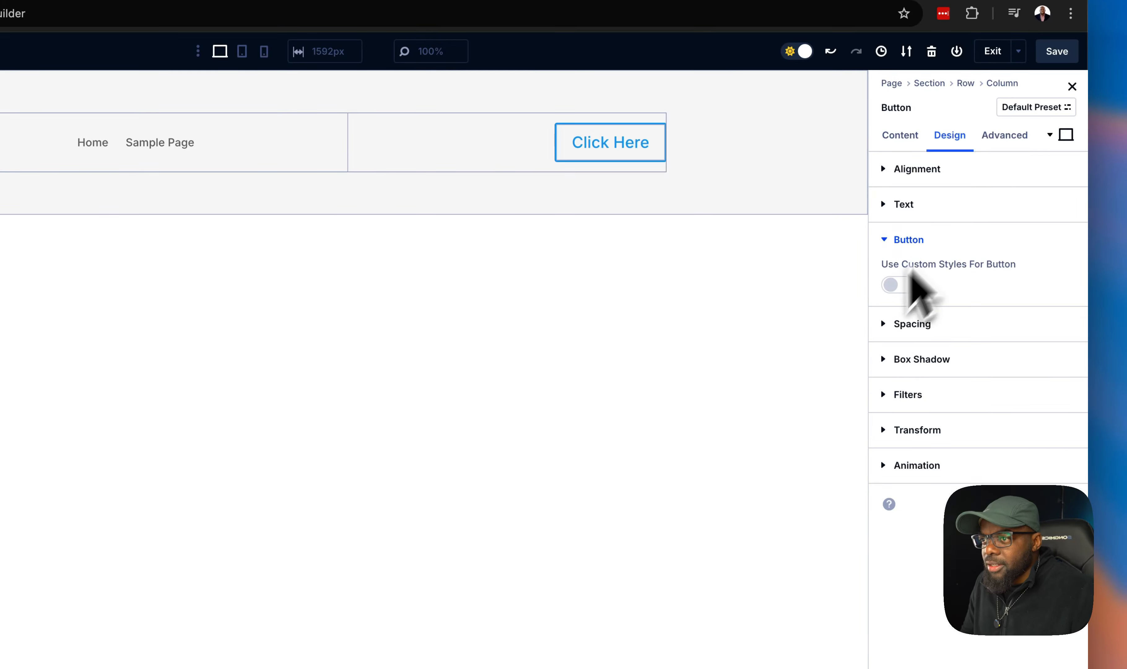
{"action": "left_click", "coordinate": [908, 291]}
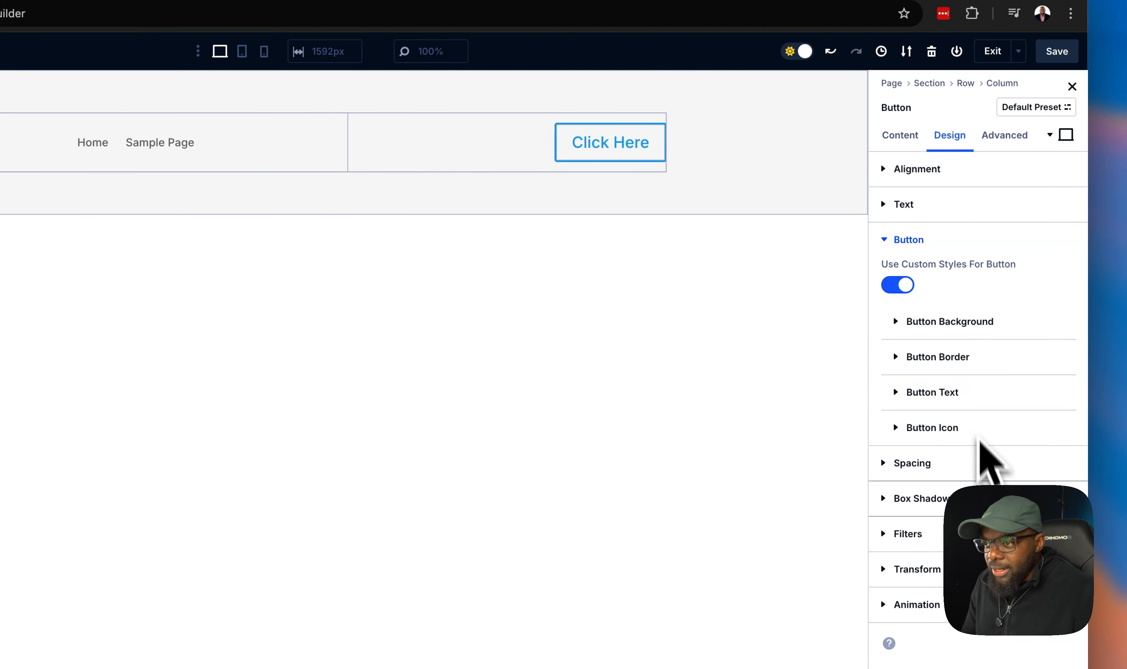
- Link the button's top and bottom padding and set them to 4px
{"action": "left_click", "coordinate": [984, 466]}
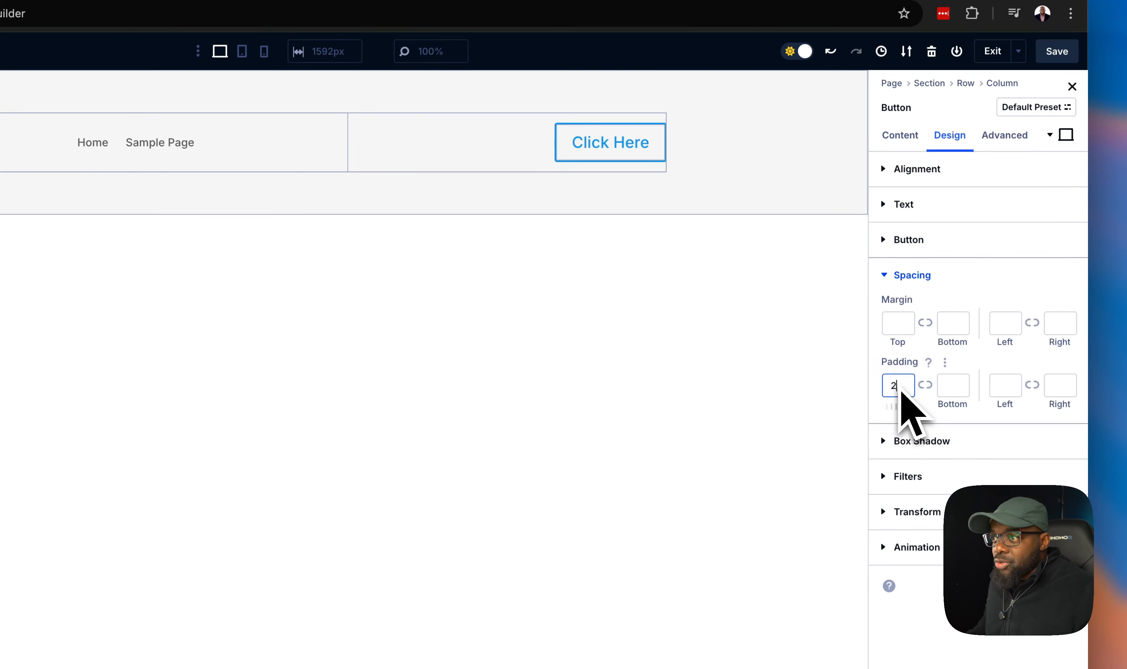
{"action": "left_click", "coordinate": [924, 386]}
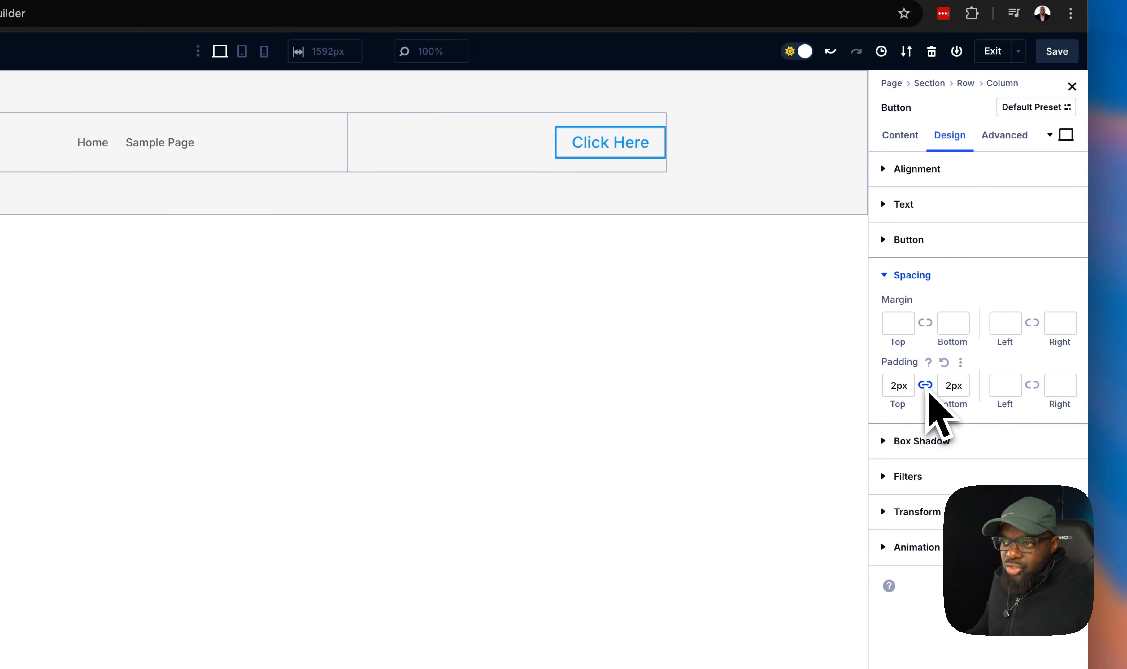
{"action": "left_click", "coordinate": [962, 382]}
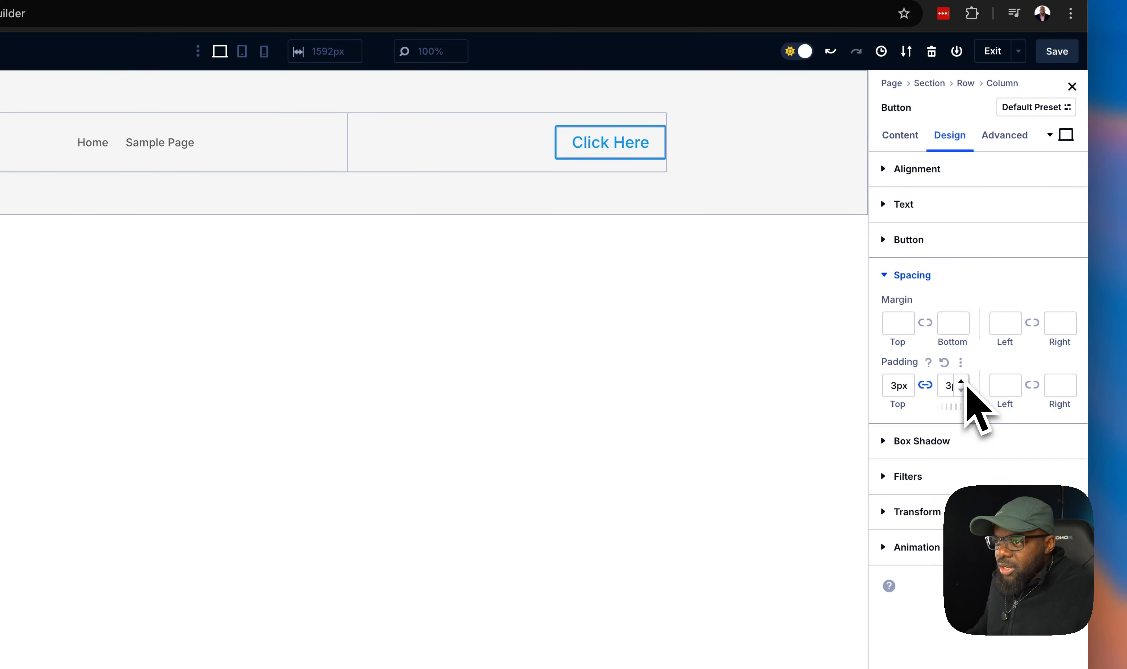
{"action": "left_click", "coordinate": [962, 382]}
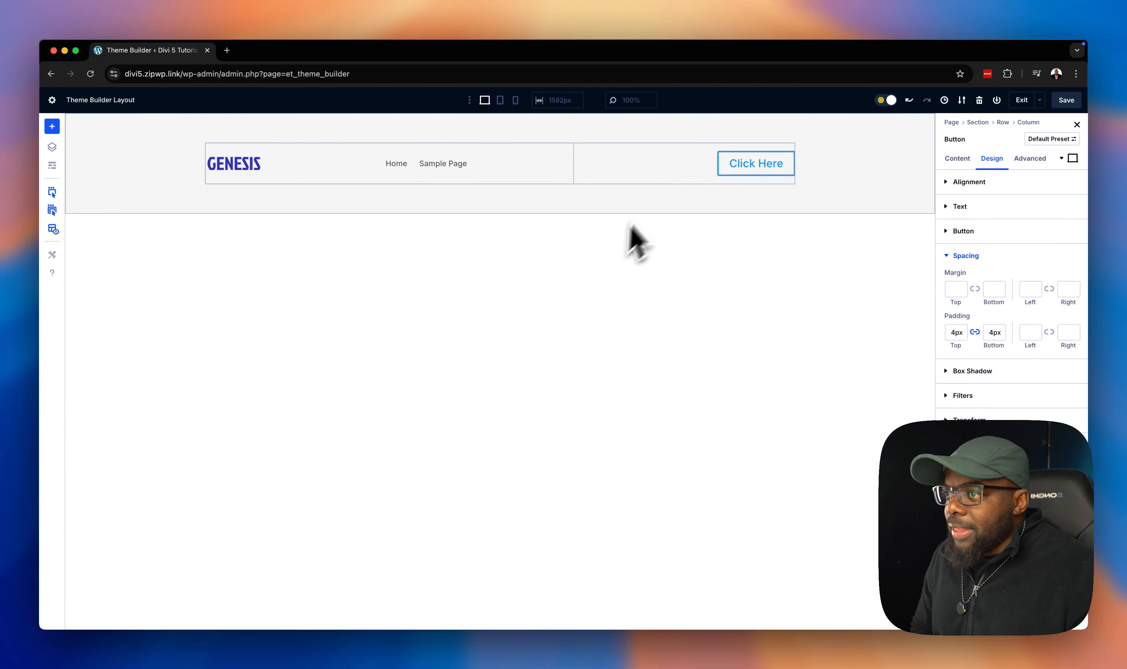
- Preview the header in tablet, phone and desktop views
{"action": "left_click", "coordinate": [500, 100]}
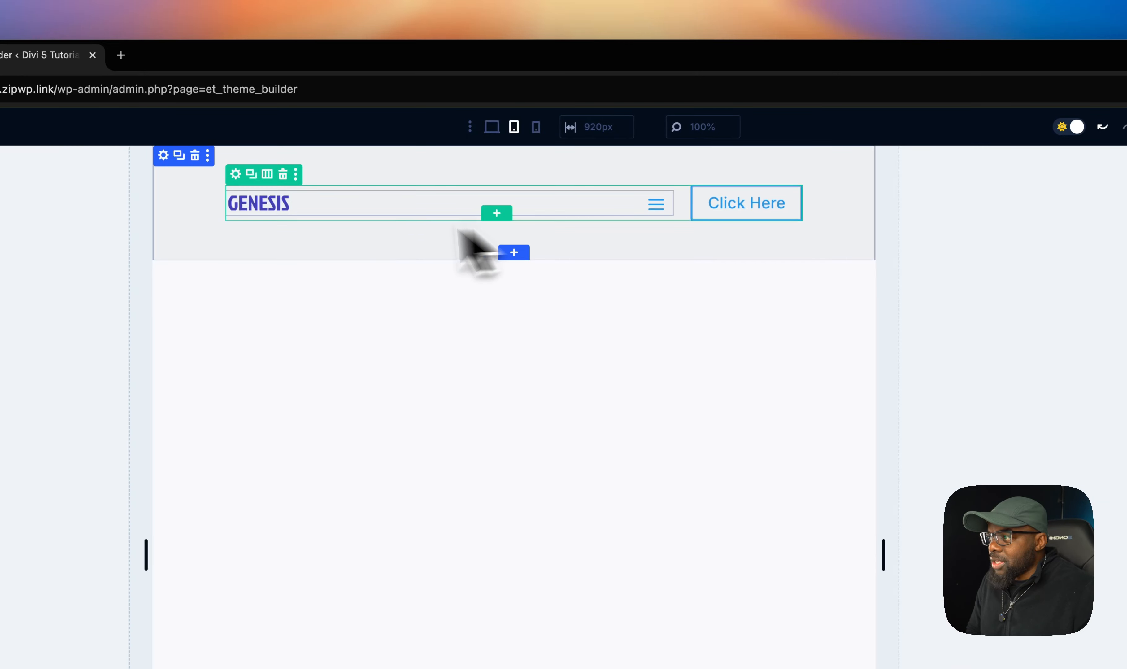
{"action": "left_click", "coordinate": [536, 127]}
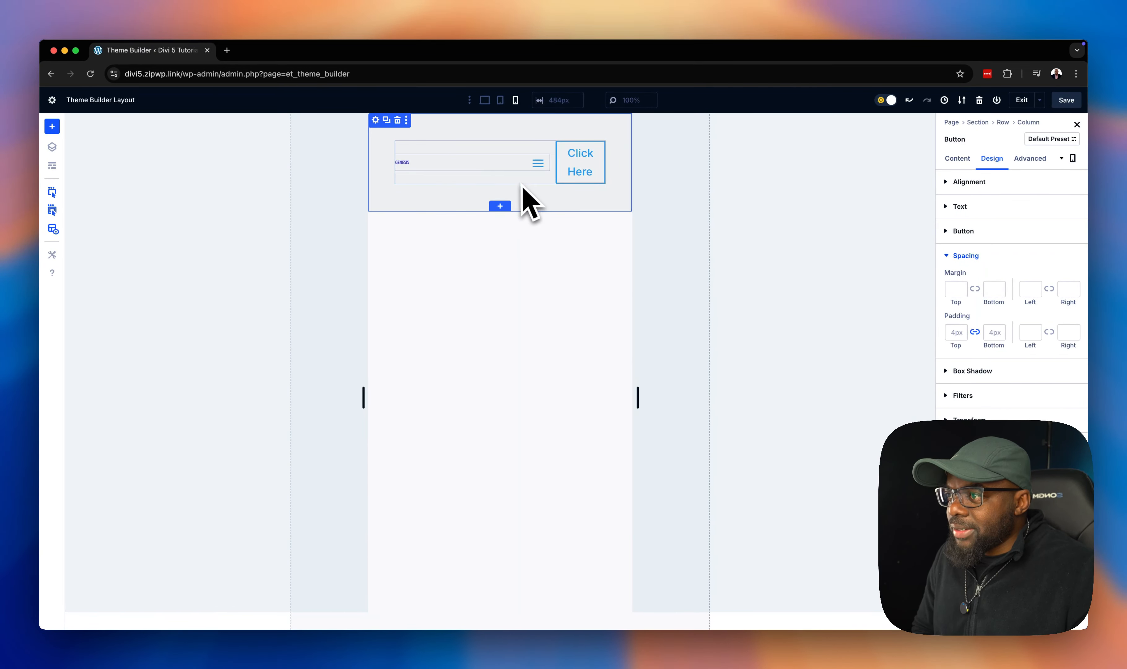
{"action": "left_click", "coordinate": [486, 102]}
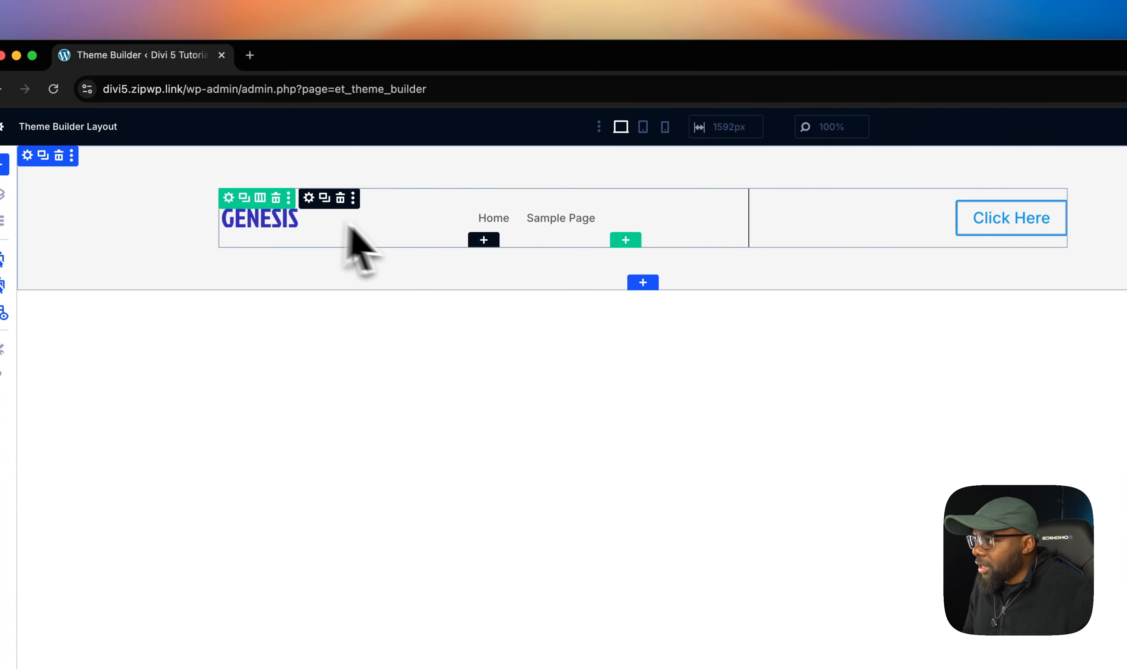
- Append flex-wrap: wrap; to the column's Main Element custom CSS
{"action": "left_click", "coordinate": [229, 197]}
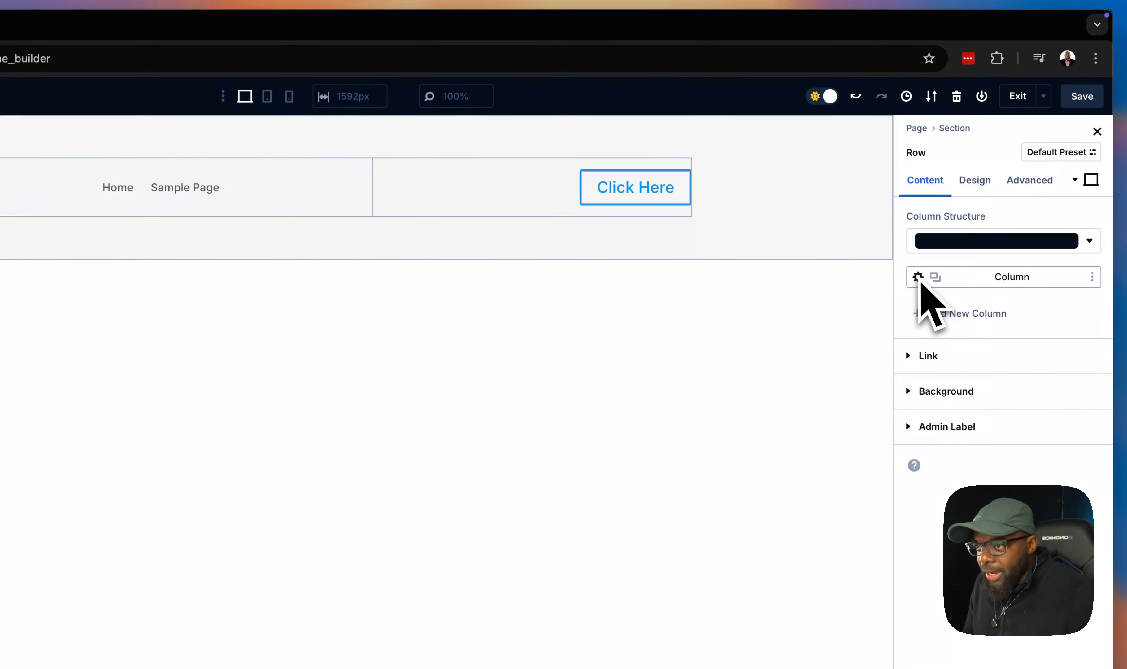
{"action": "left_click", "coordinate": [918, 277]}
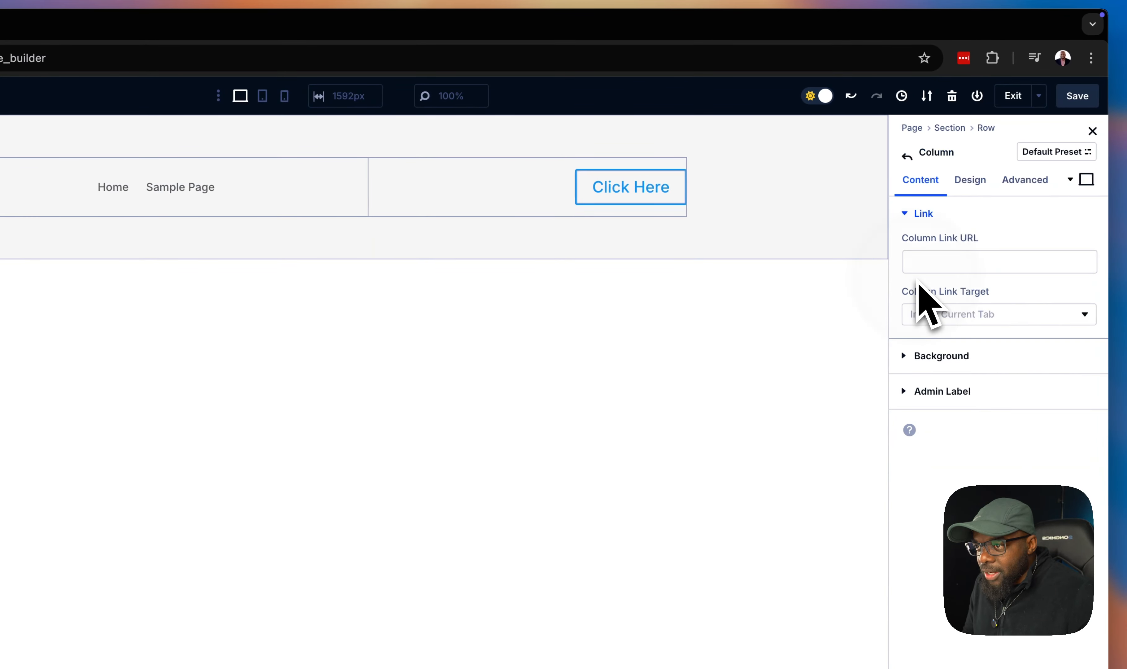
{"action": "left_click", "coordinate": [1025, 116]}
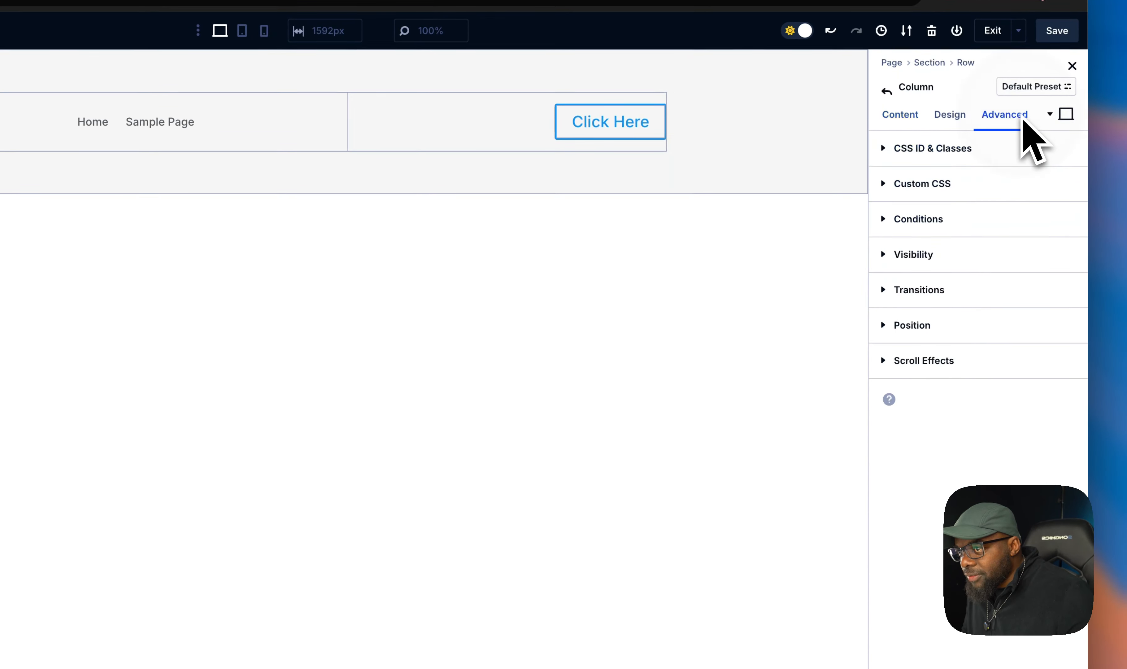
{"action": "left_click", "coordinate": [953, 186]}
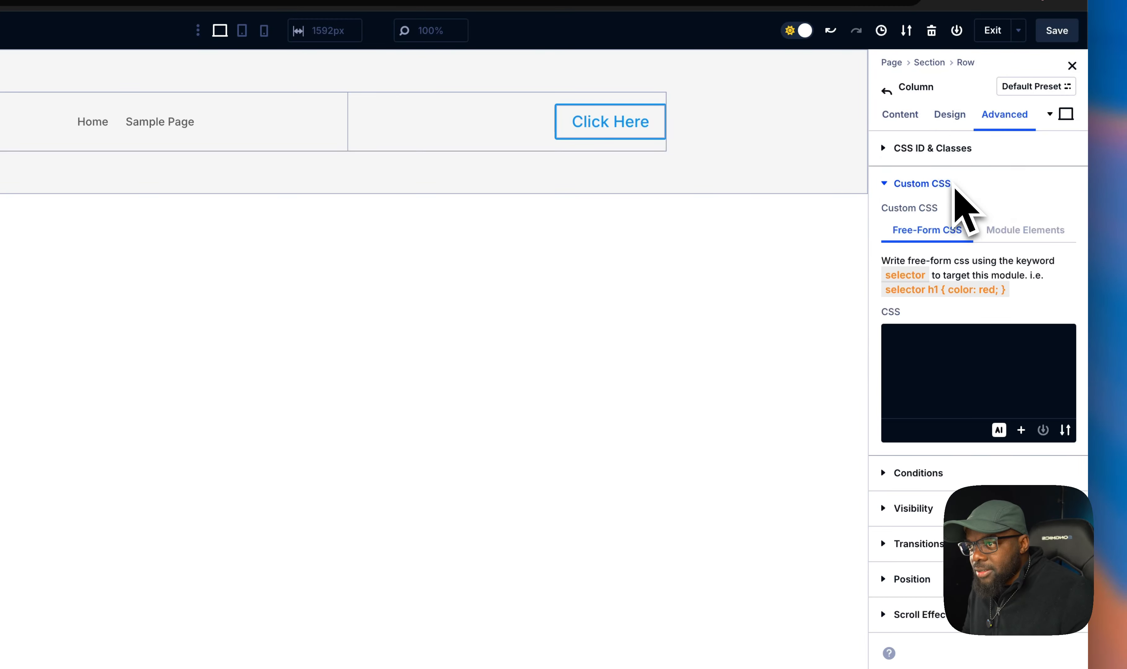
{"action": "left_click", "coordinate": [1018, 231]}
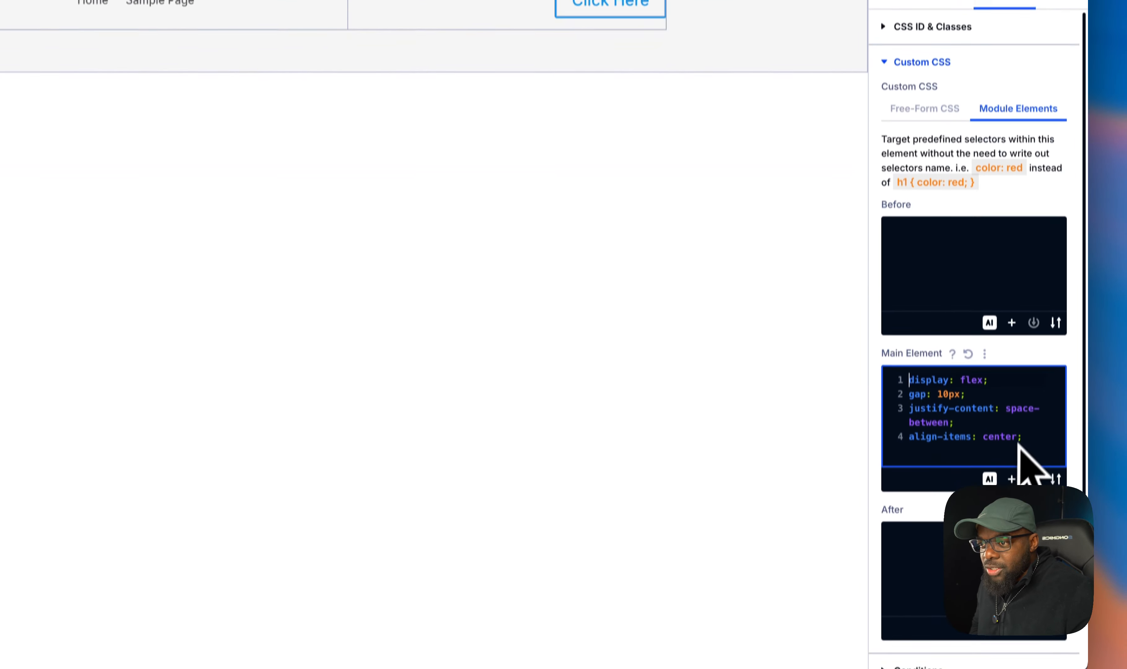
{"action": "left_click", "coordinate": [1031, 558]}
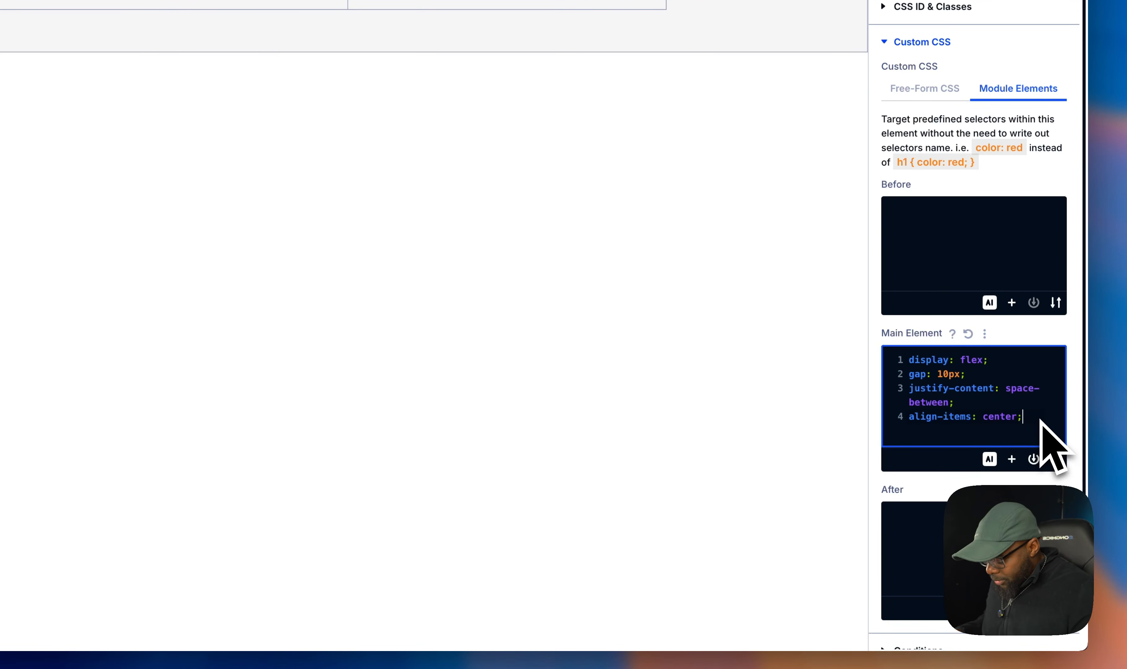
{"action": "key", "text": "Return"}
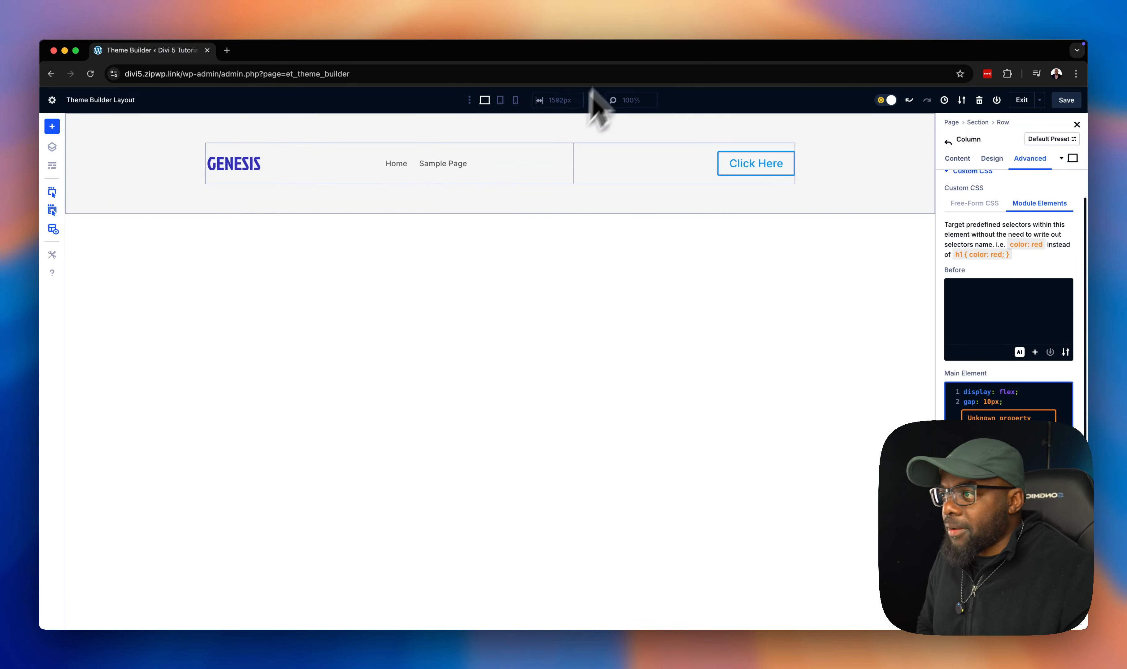
- Paste flex-direction: column-reverse; into the column's Main Element CSS for phone view
{"action": "left_click", "coordinate": [500, 100]}
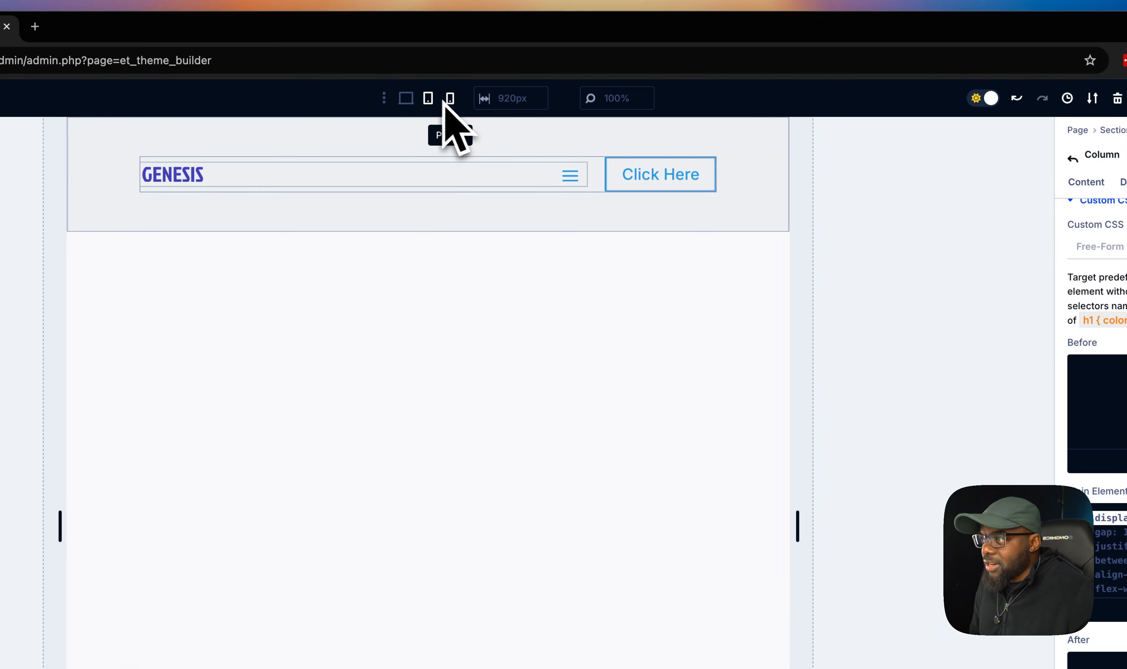
{"action": "left_click", "coordinate": [452, 101]}
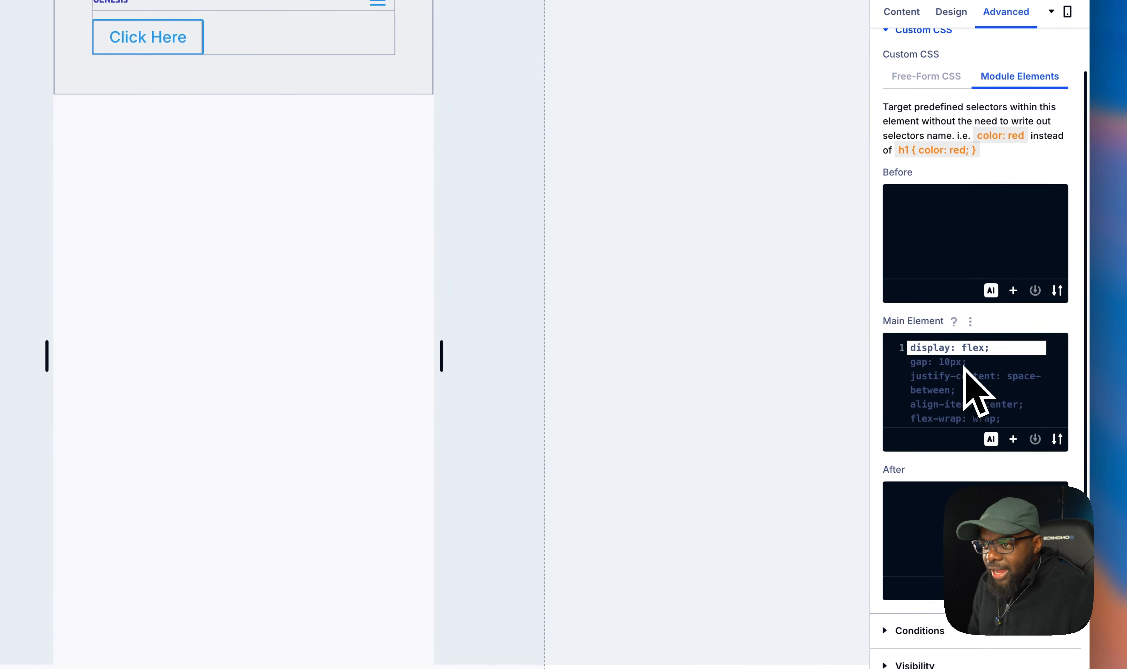
{"action": "left_click", "coordinate": [963, 365]}
{"action": "type", "text": "flex-direction: column-reverse;"}
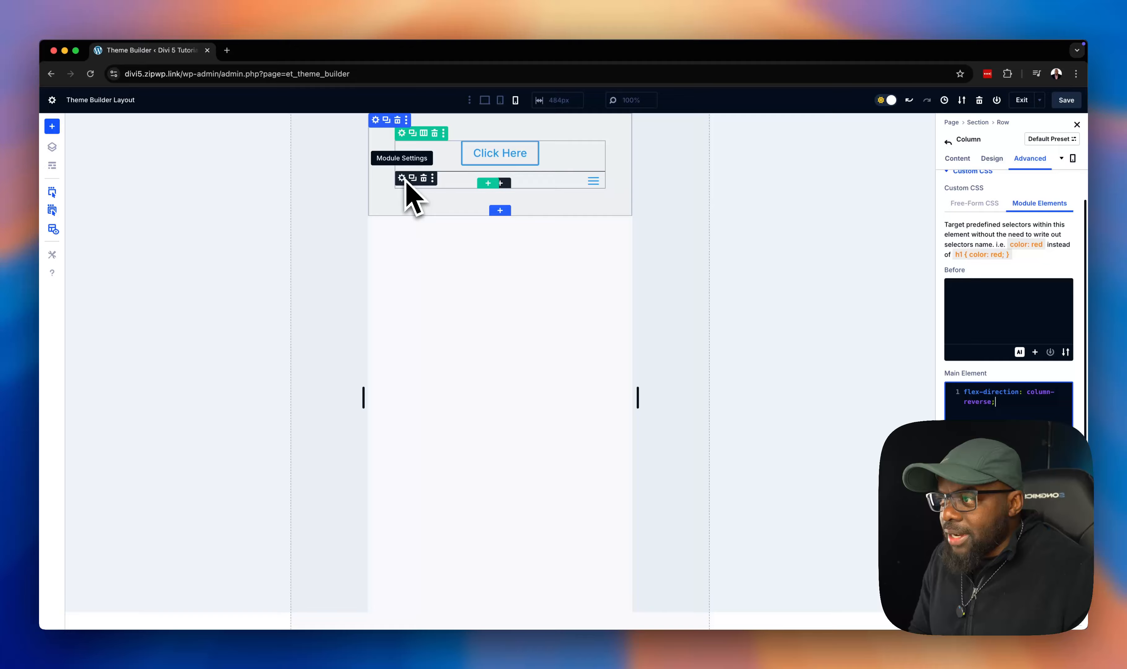
- Set the menu logo width to 26% for phone view in the menu's sizing settings
{"action": "left_click", "coordinate": [404, 179]}
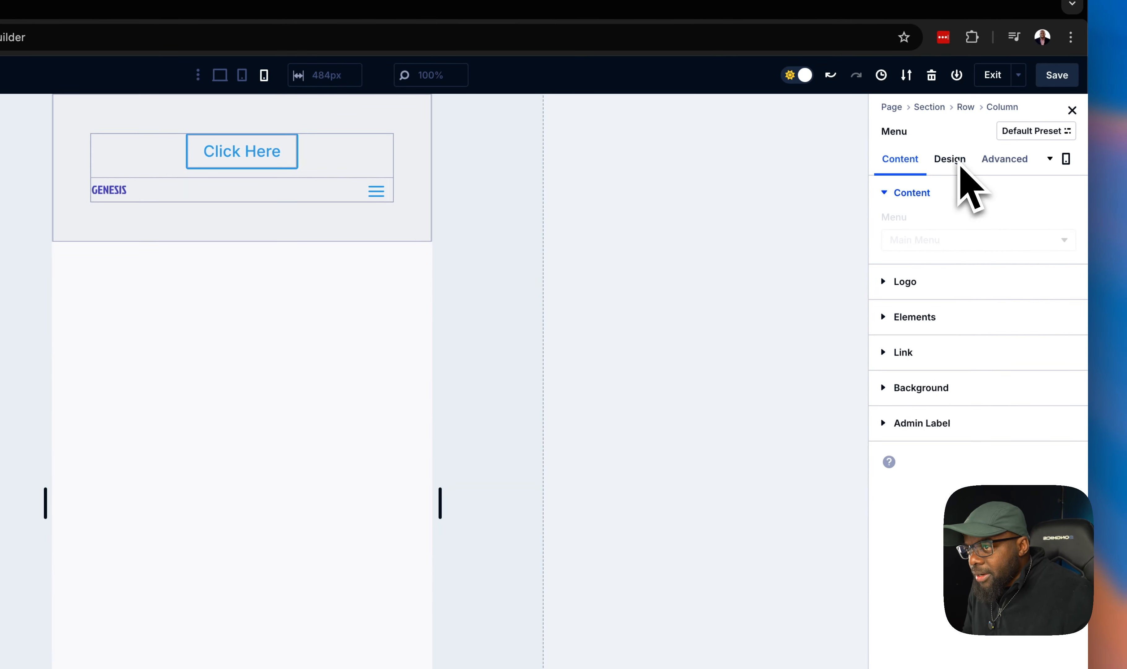
{"action": "left_click", "coordinate": [957, 170]}
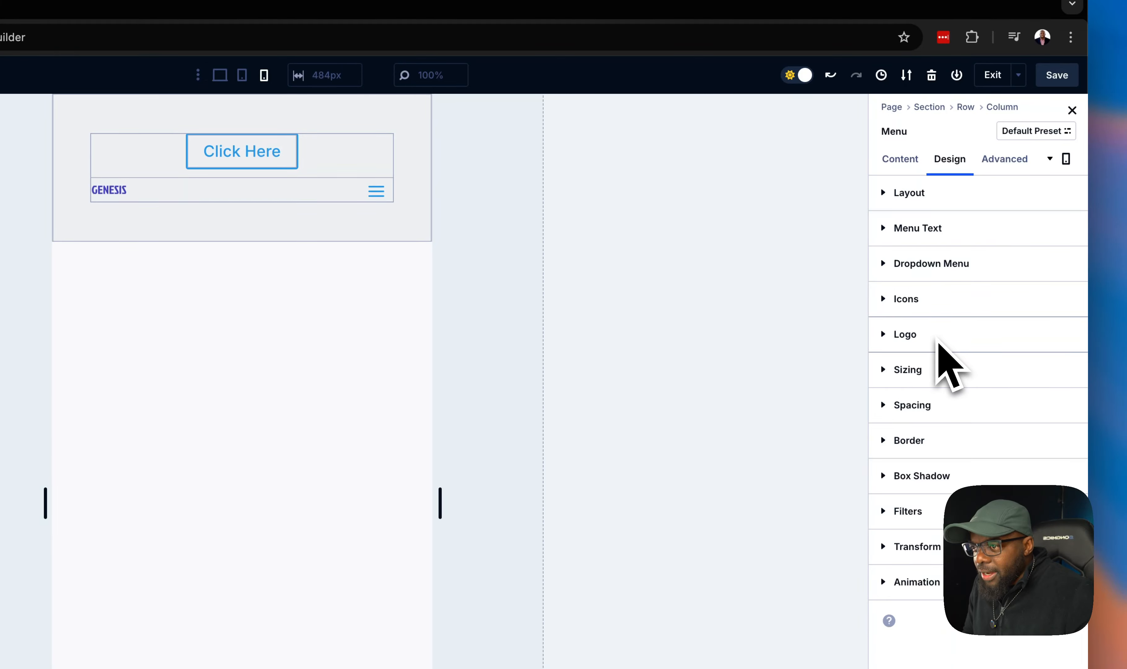
{"action": "left_click", "coordinate": [941, 368]}
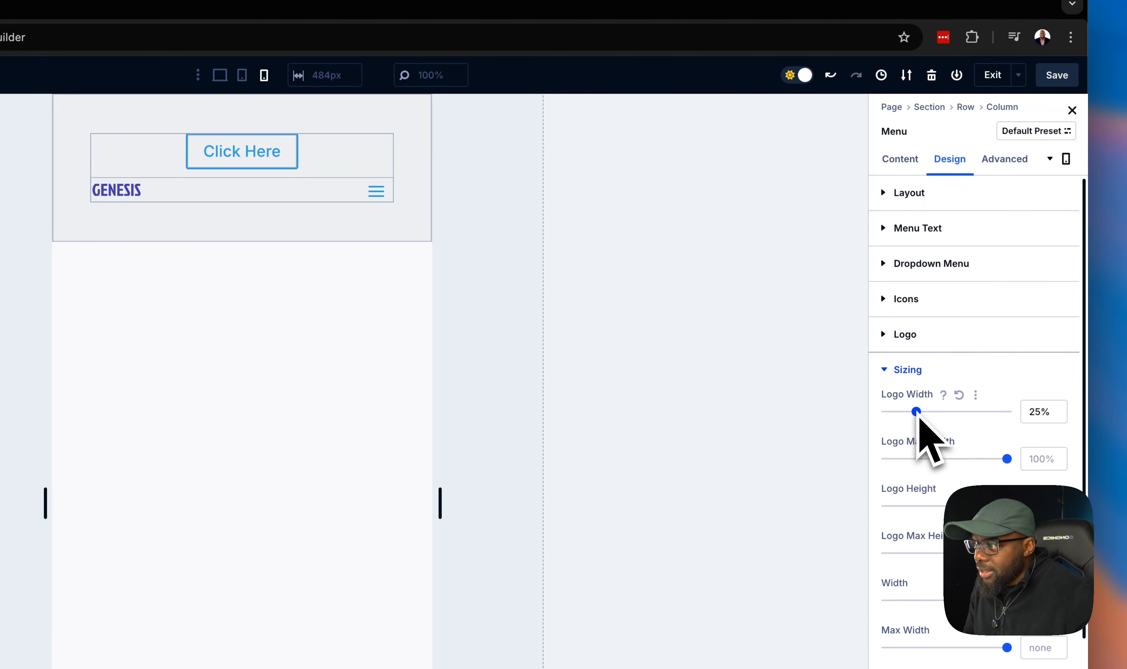
{"action": "left_click_drag", "start_coordinate": [918, 411], "coordinate": [920, 411]}
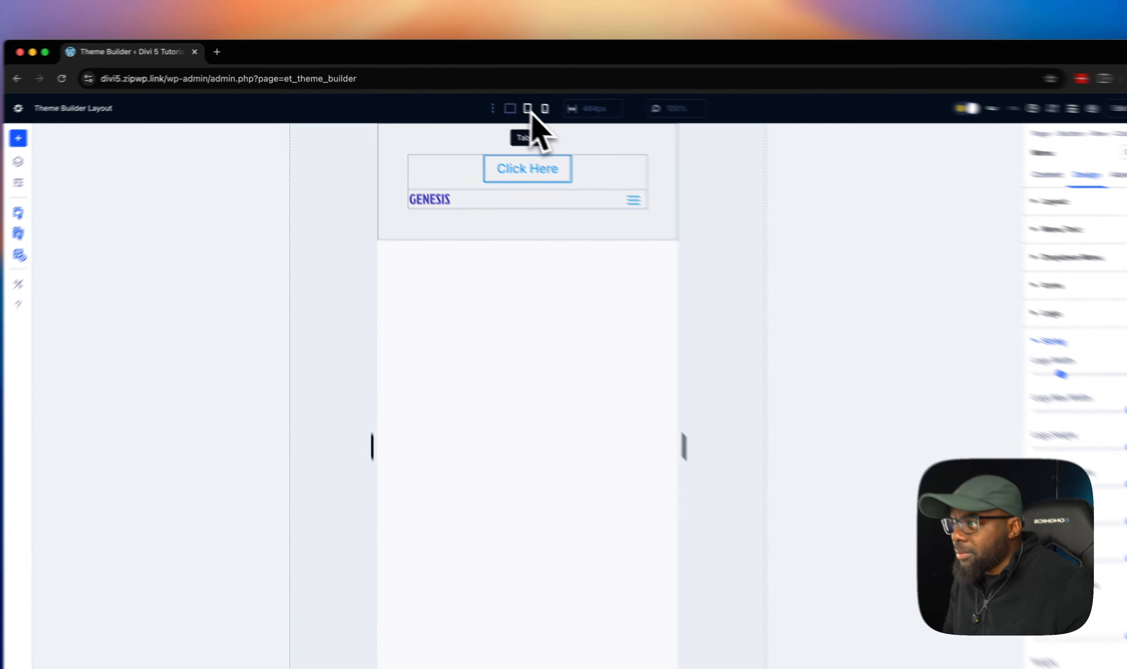
- Exit the builder and save the Theme Builder changes
{"action": "left_click", "coordinate": [500, 100]}
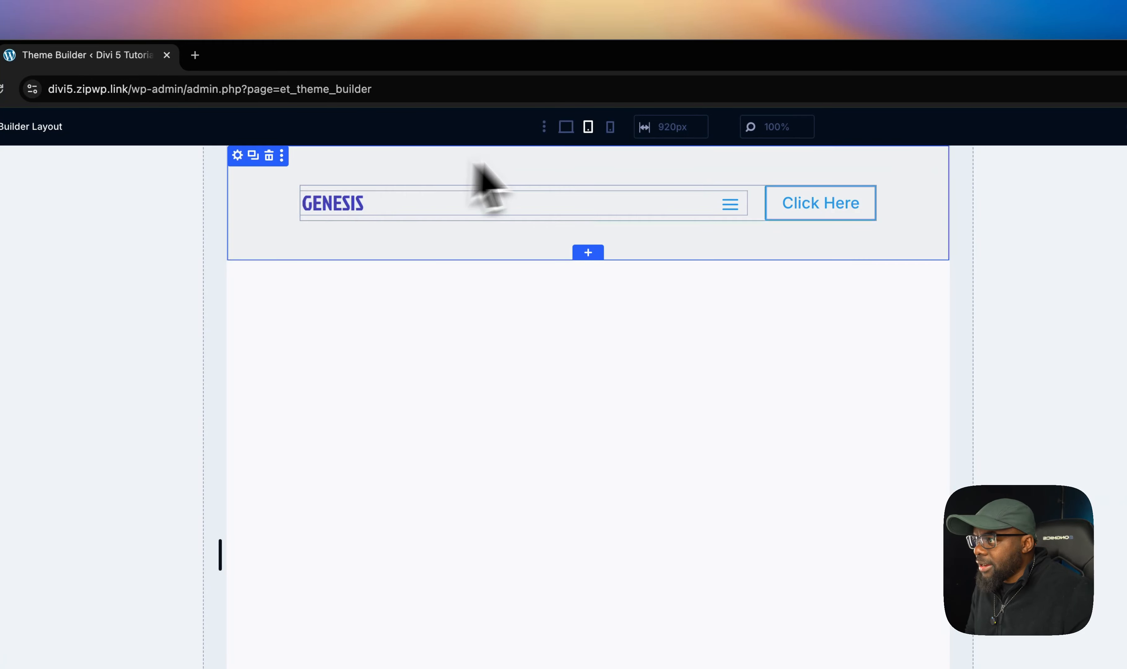
{"action": "left_click", "coordinate": [572, 132]}
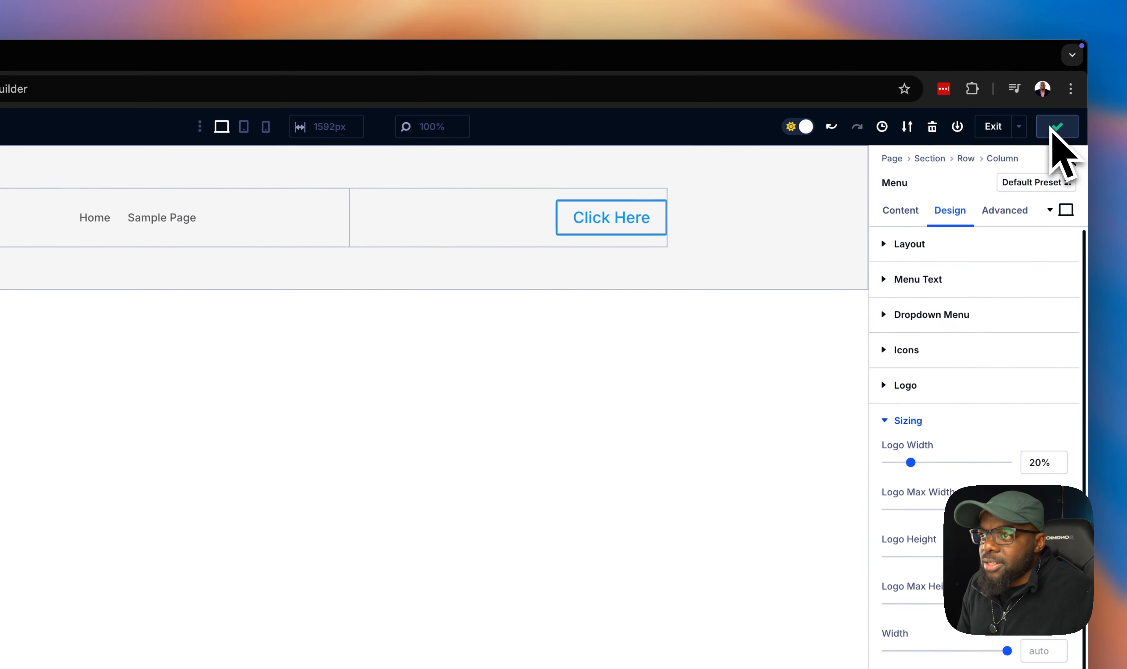
{"action": "left_click", "coordinate": [990, 131]}
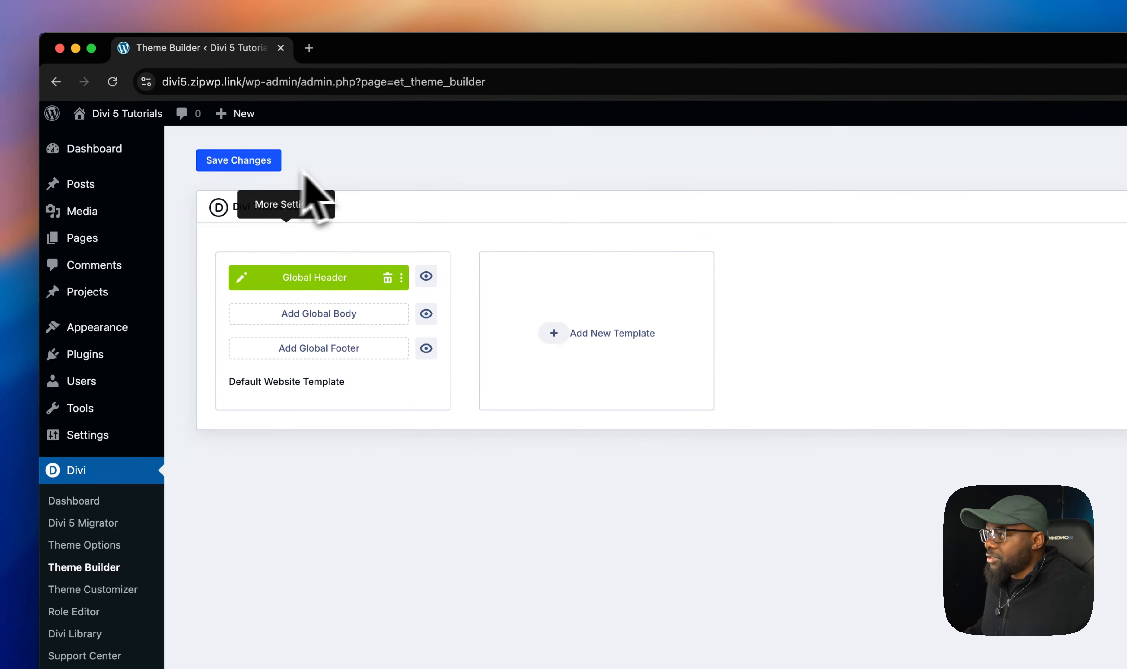
{"action": "left_click", "coordinate": [260, 163]}
- Open the live site in a new tab and examine the new header
{"action": "mouse_move", "coordinate": [131, 120]}
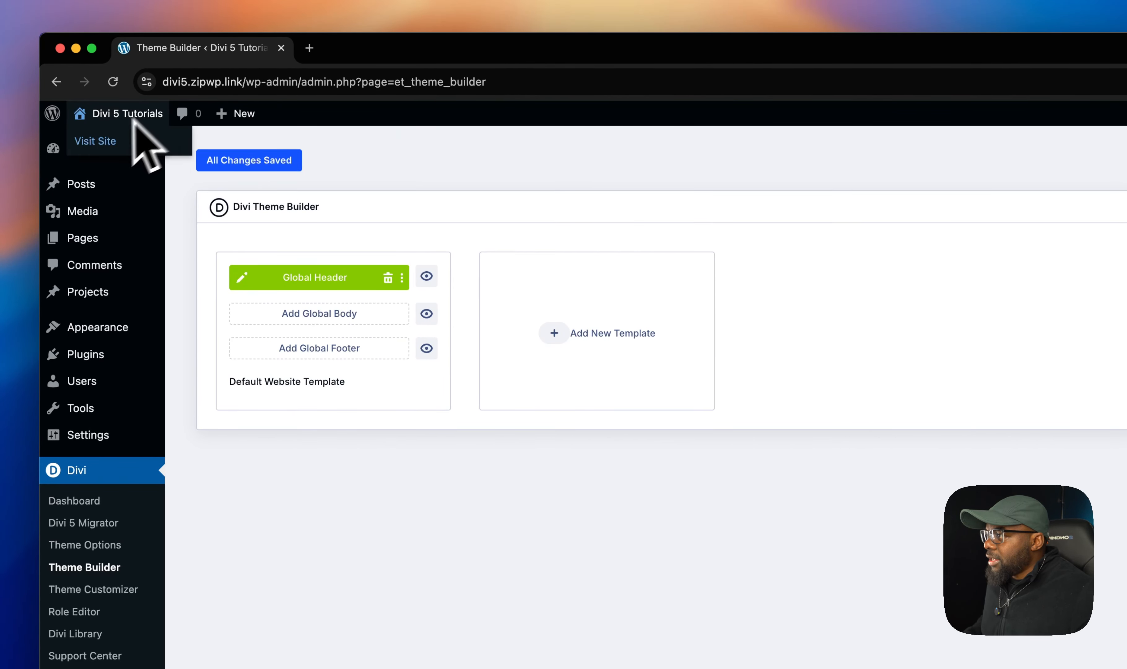
{"action": "left_click", "coordinate": [95, 142], "text": "super"}
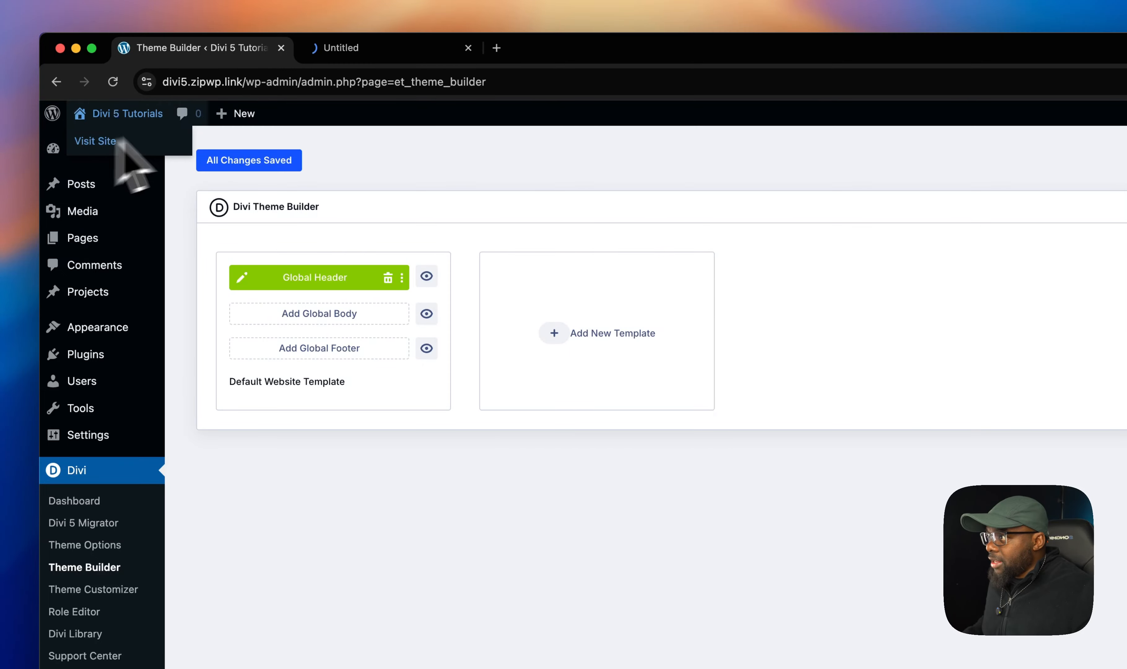
{"action": "left_click", "coordinate": [385, 50]}
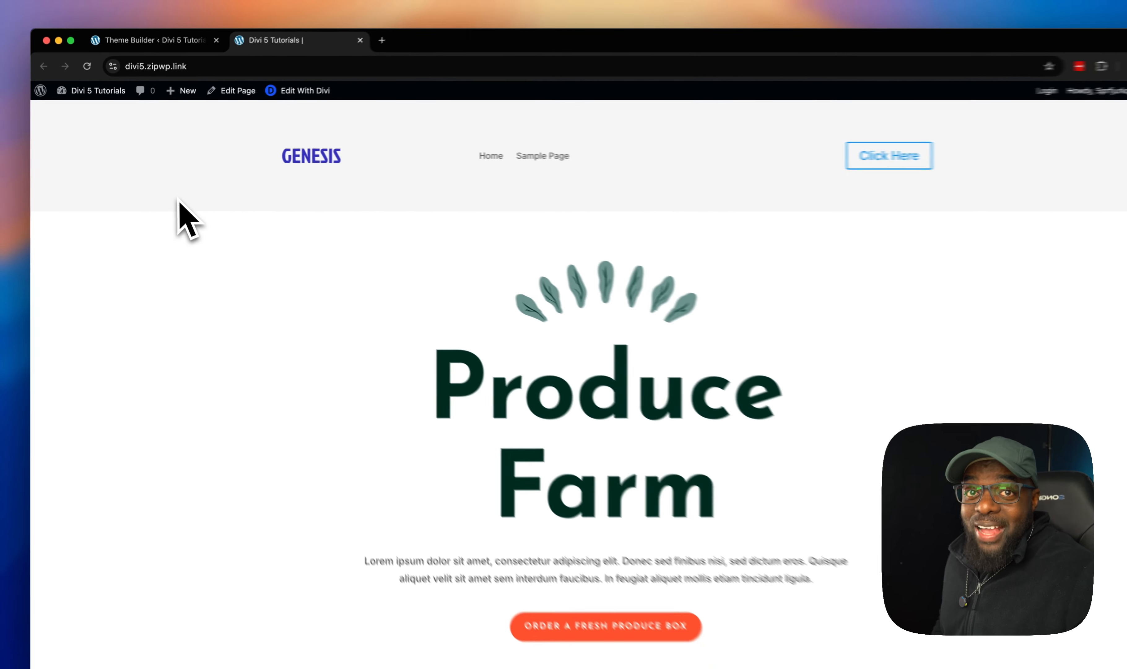
{"action": "scroll", "coordinate": [279, 283], "scroll_direction": "down", "scroll_amount": 1}
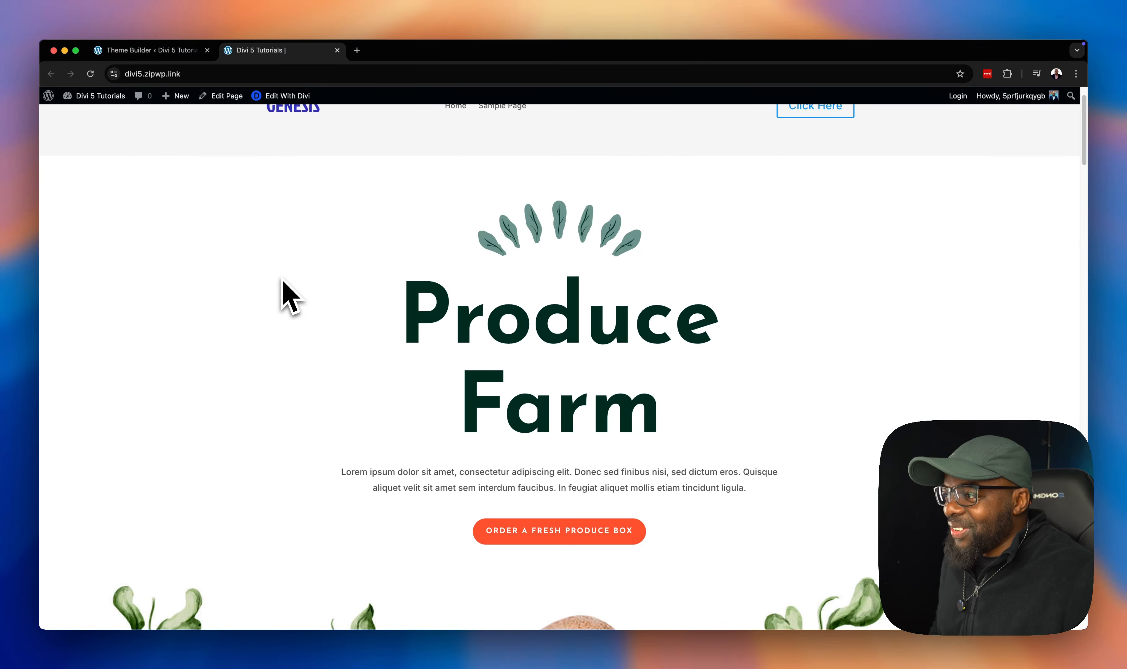
{"action": "scroll", "coordinate": [282, 293], "scroll_direction": "up", "scroll_amount": 2}
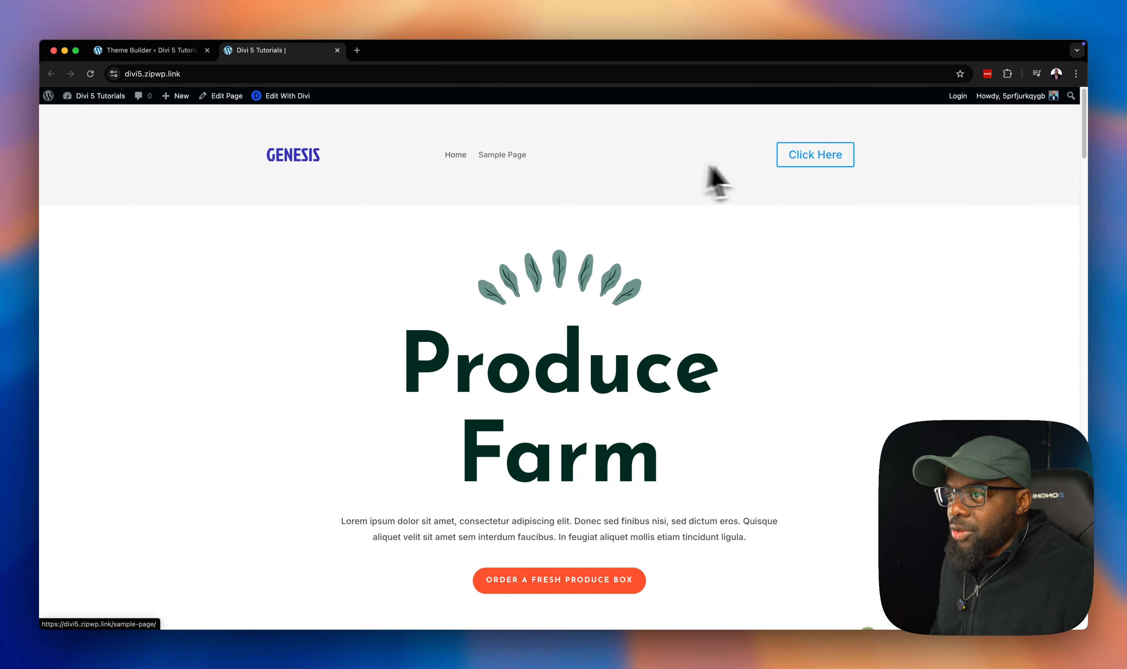
- Narrow the browser window to phone width and open the mobile menu to check the header
{"action": "left_click_drag", "start_coordinate": [1086, 258], "coordinate": [781, 263]}
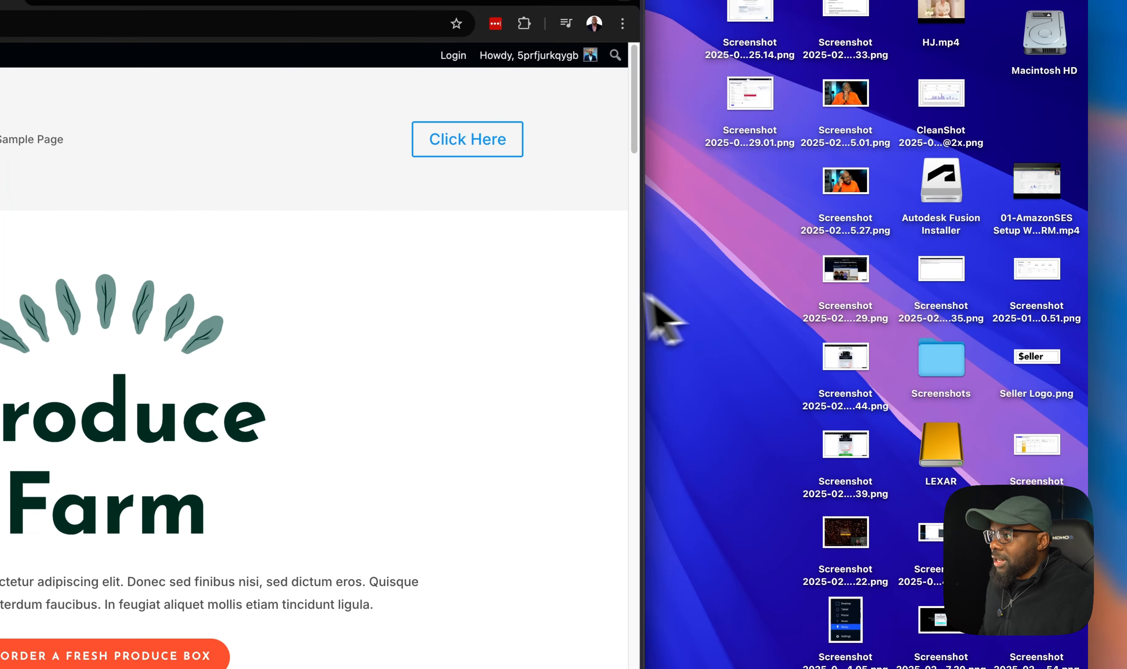
{"action": "left_click_drag", "start_coordinate": [651, 296], "coordinate": [321, 259]}
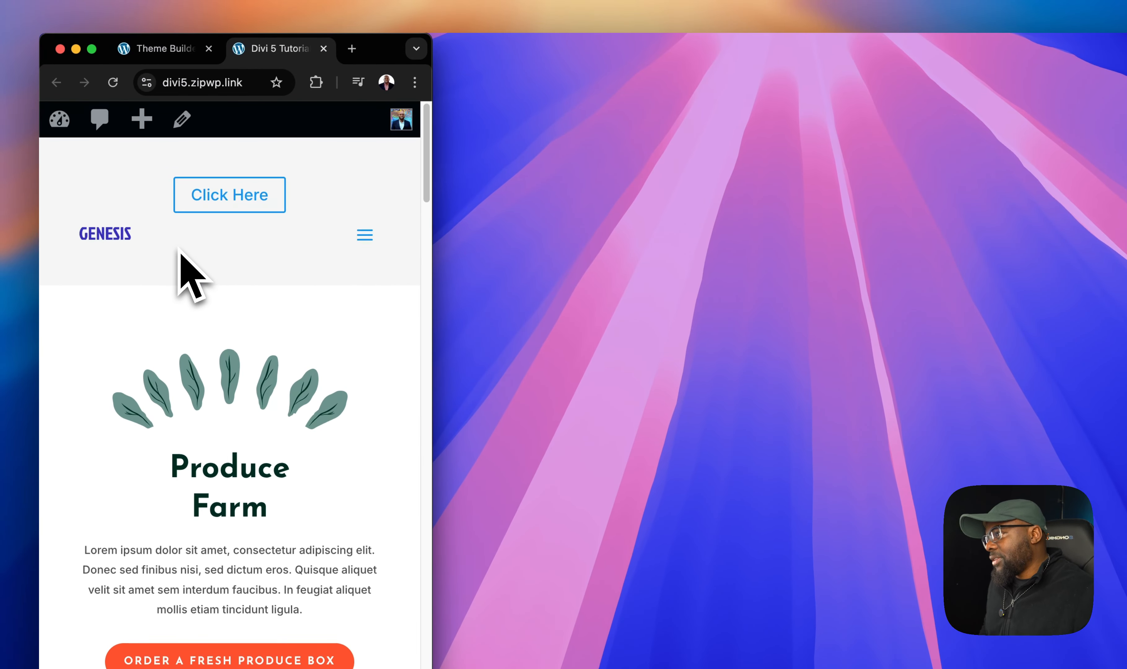
{"action": "left_click", "coordinate": [366, 235]}
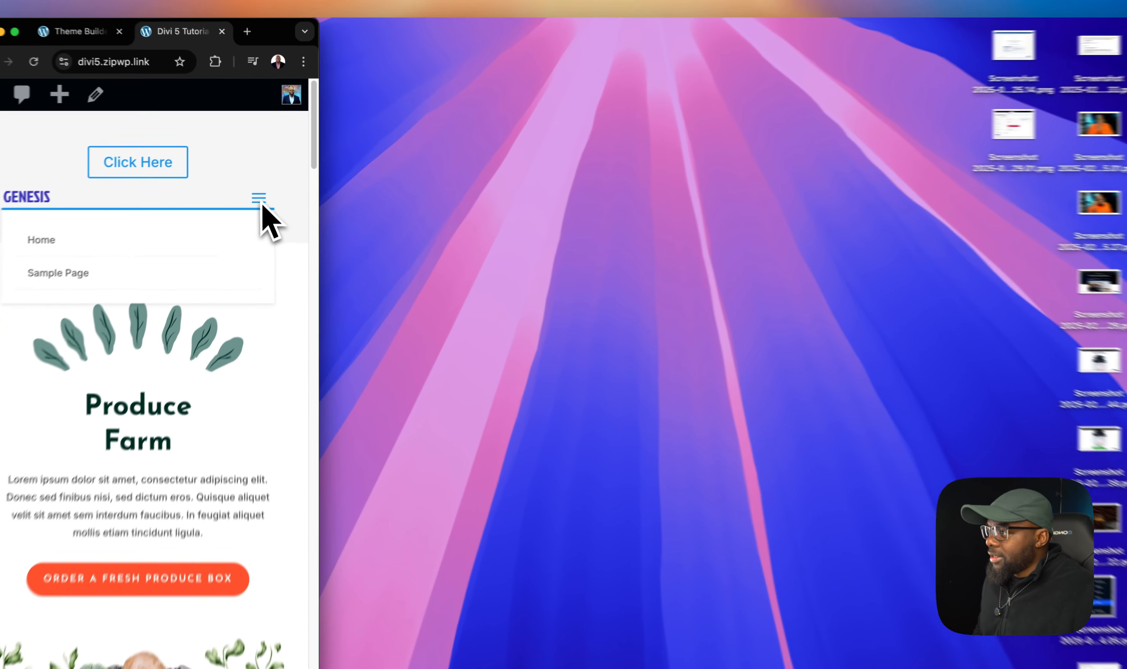
- Widen the browser back to full size and reopen the Global Header template for editing in the Theme Builder
{"action": "left_click", "coordinate": [265, 179]}
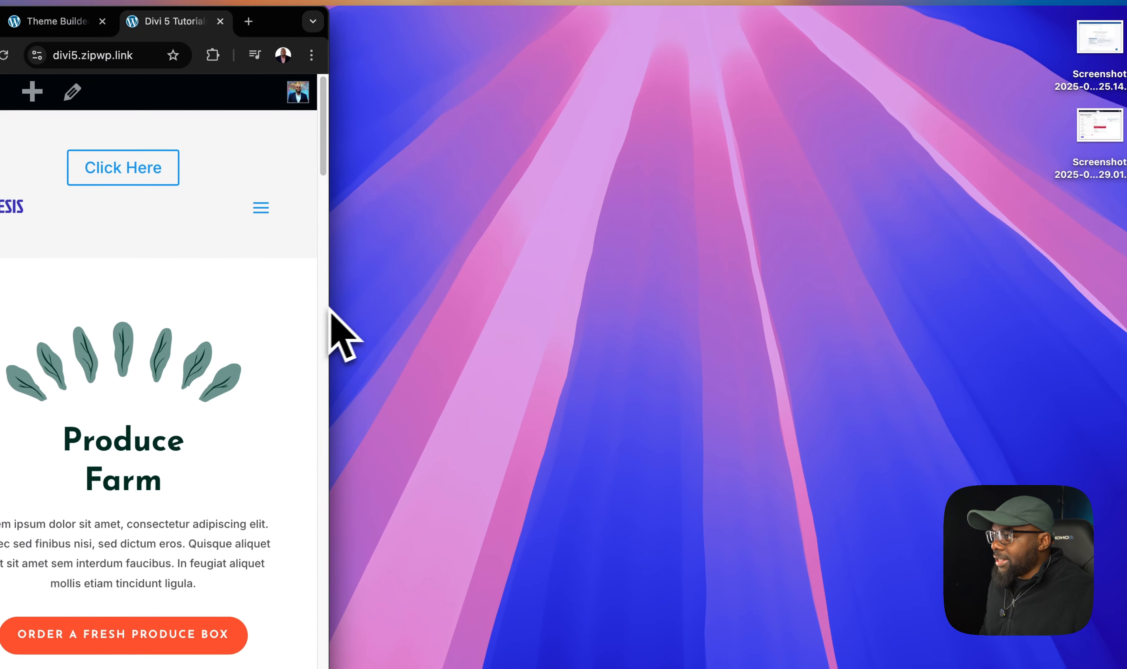
{"action": "left_click_drag", "start_coordinate": [325, 311], "coordinate": [1125, 366]}
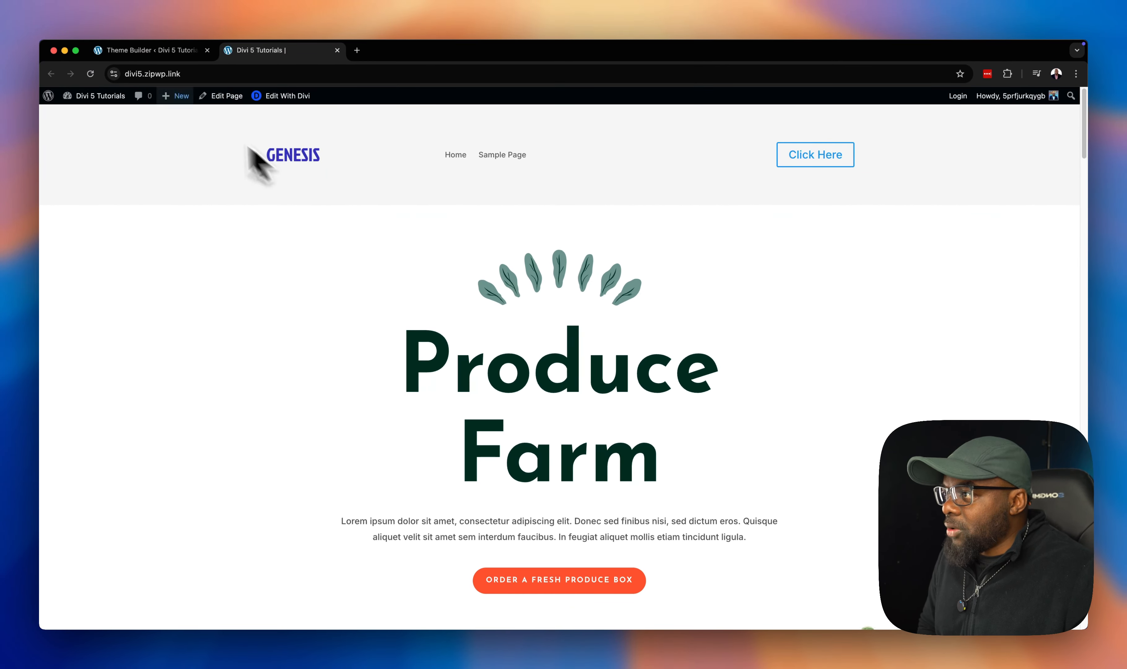
{"action": "left_click", "coordinate": [146, 50]}
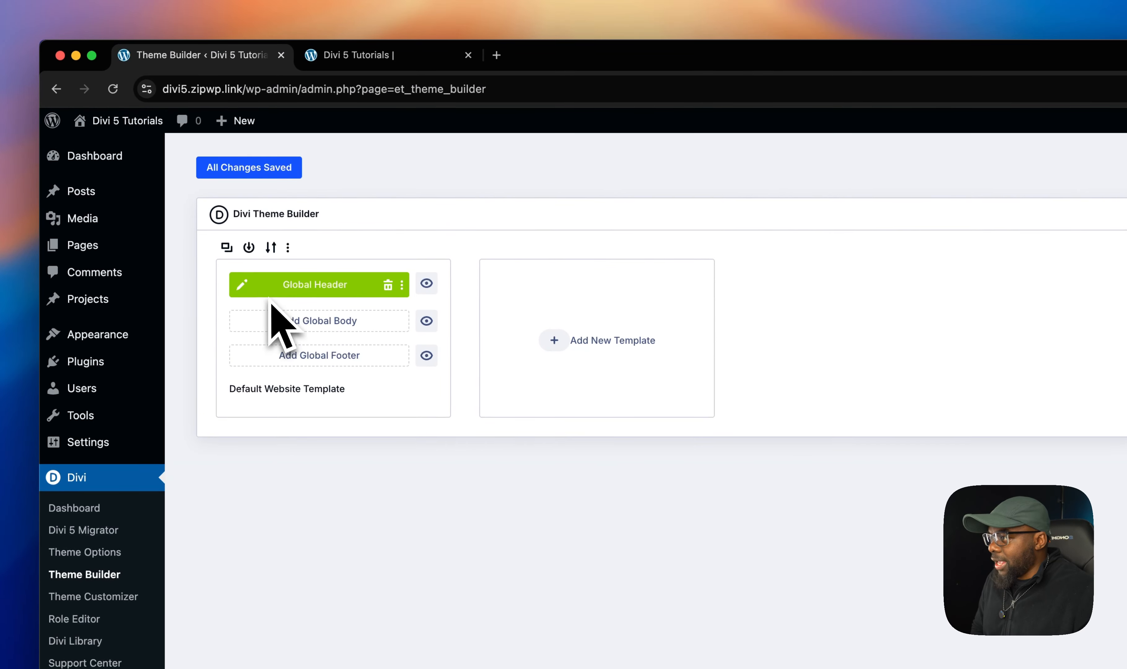
{"action": "left_click", "coordinate": [242, 285]}
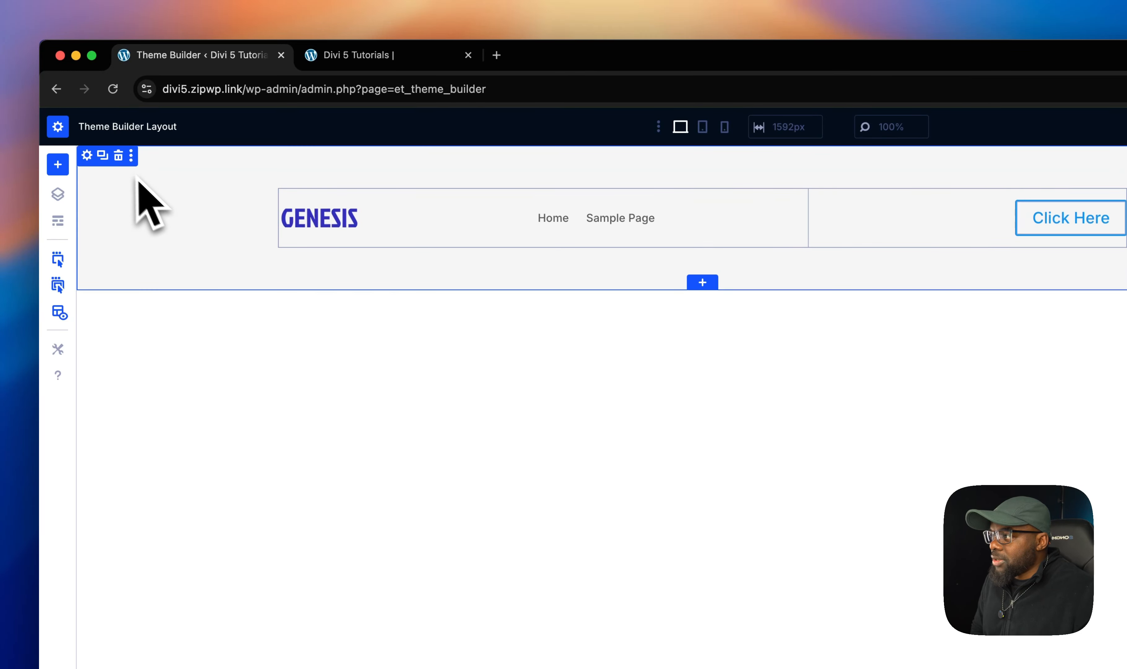
- Set the header section's top padding to 1% and link the top and bottom padding values
{"action": "left_click", "coordinate": [87, 155]}
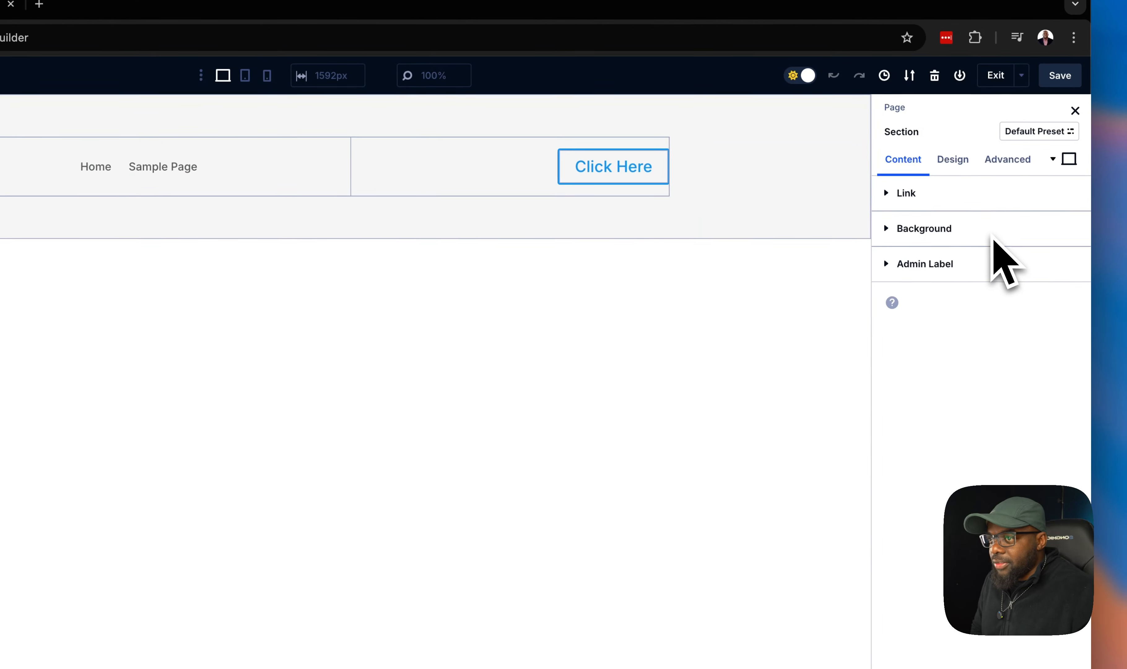
{"action": "left_click", "coordinate": [961, 170]}
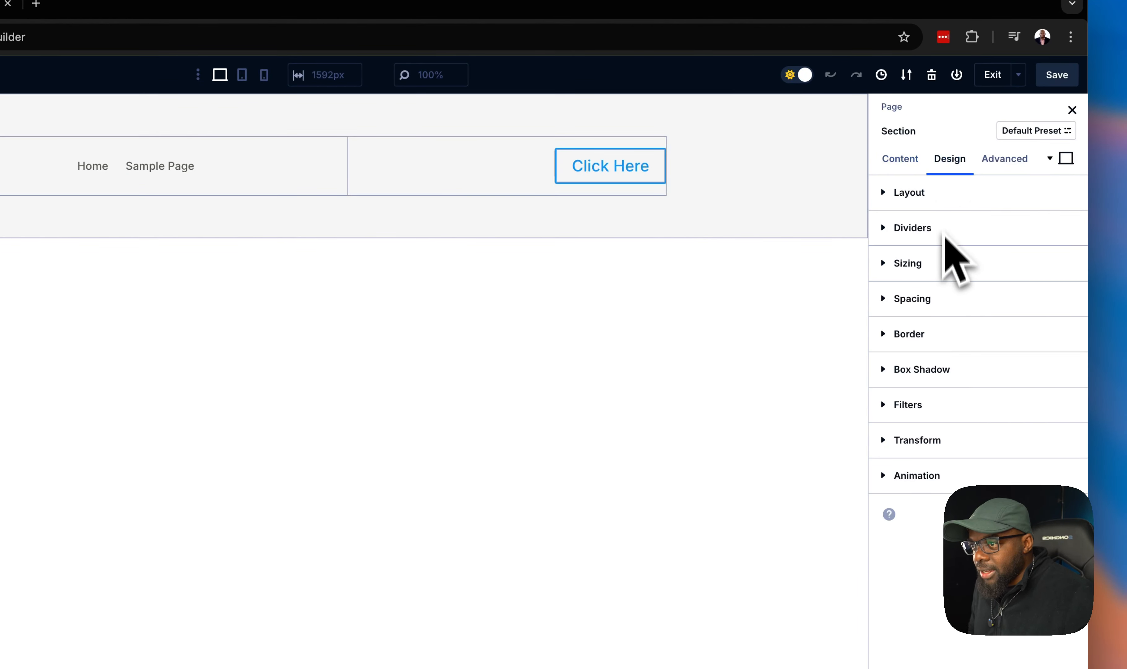
{"action": "left_click", "coordinate": [939, 301]}
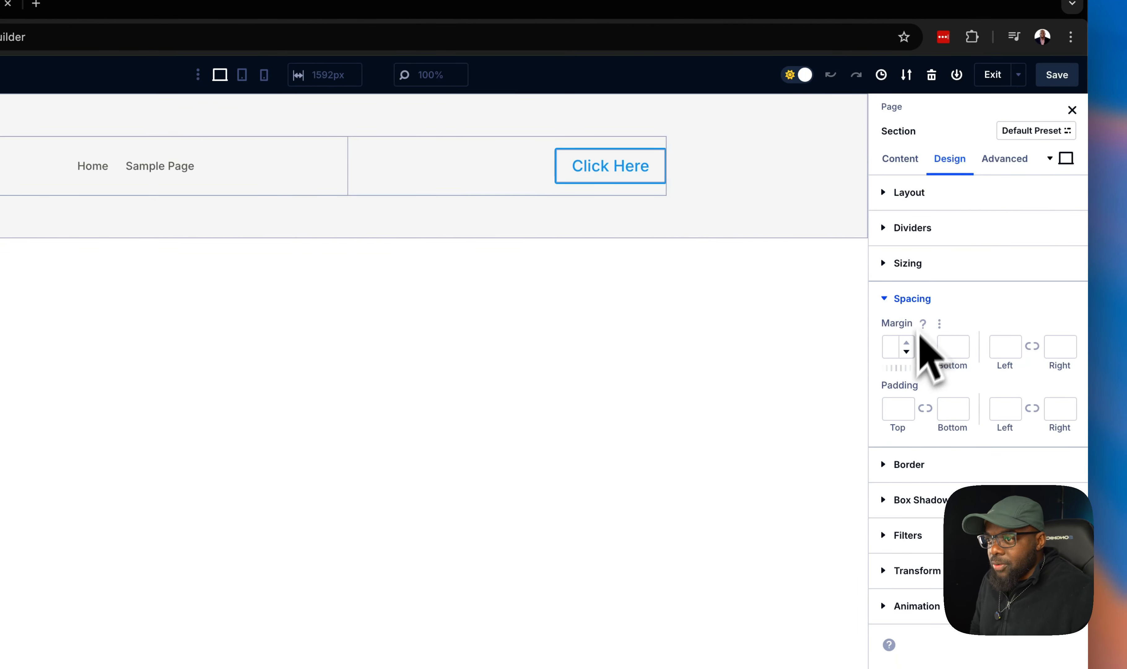
{"action": "left_click", "coordinate": [890, 414]}
{"action": "type", "text": "1%"}
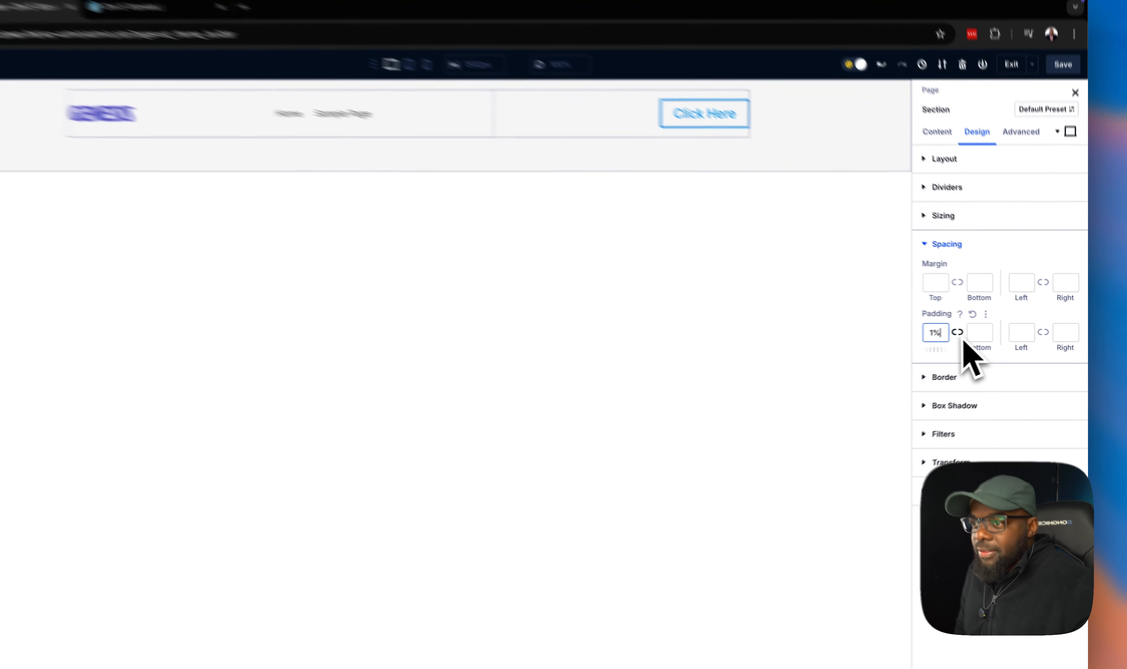
{"action": "left_click", "coordinate": [975, 331]}
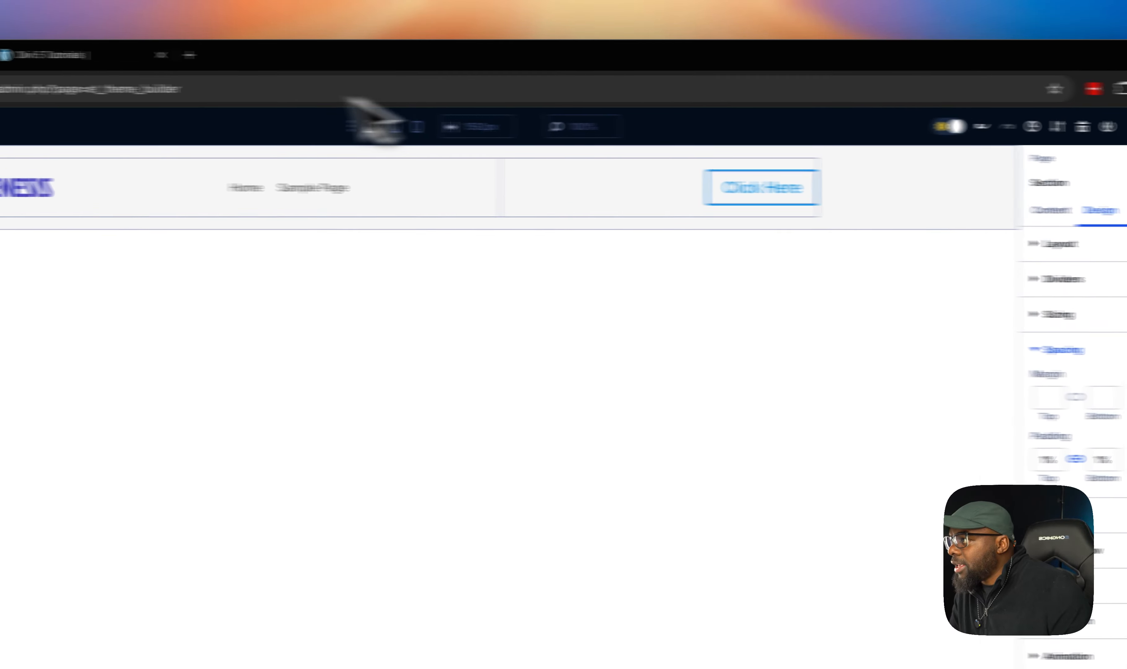
- Reload the live site and scroll the page to examine the header's spacing
{"action": "left_click", "coordinate": [50, 55]}
{"action": "left_click", "coordinate": [113, 88]}
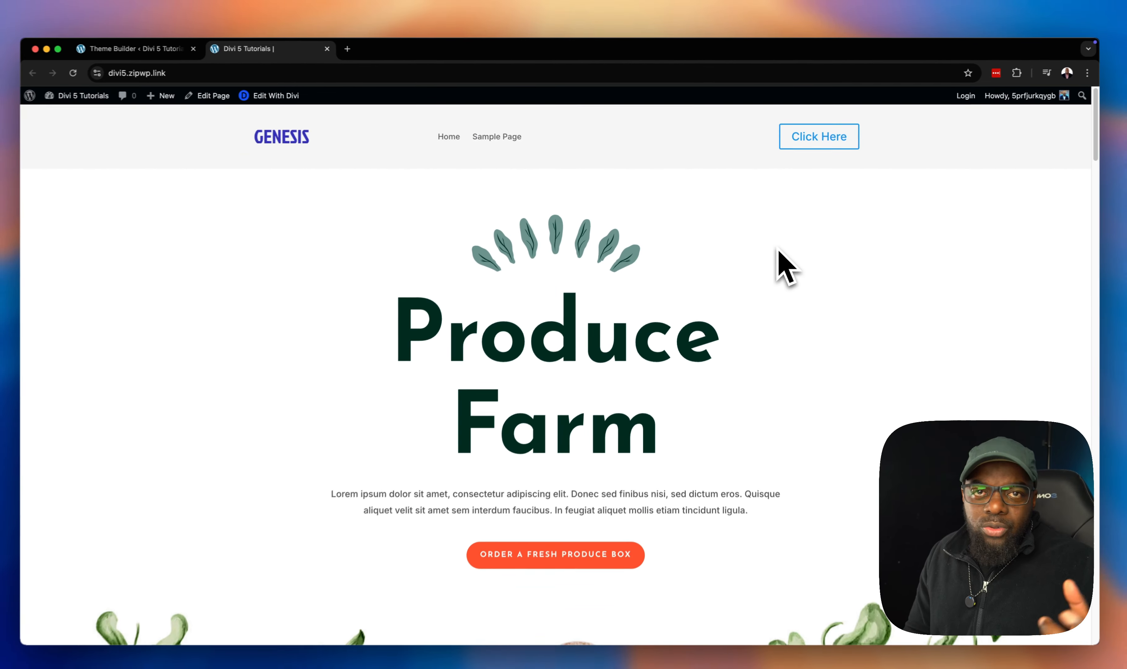
{"action": "scroll", "coordinate": [823, 247], "scroll_direction": "down", "scroll_amount": 3}
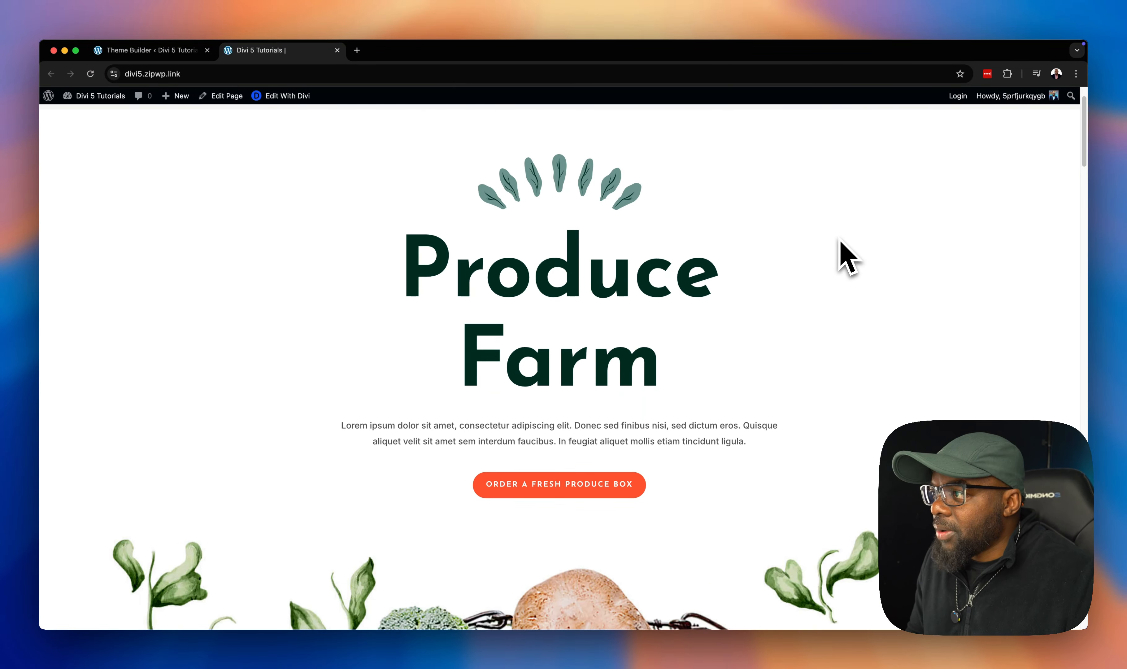
{"action": "scroll", "coordinate": [846, 256], "scroll_direction": "up", "scroll_amount": 2}
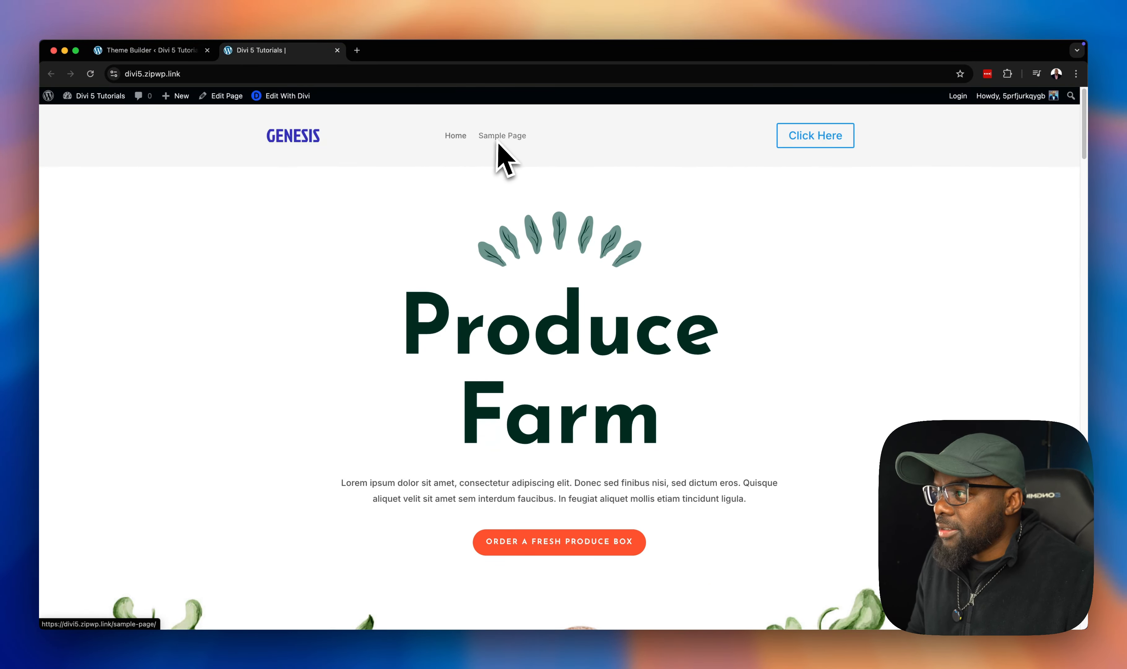
{"action": "scroll", "coordinate": [744, 420], "scroll_direction": "down", "scroll_amount": 2}
{"action": "scroll", "coordinate": [750, 409], "scroll_direction": "up", "scroll_amount": 2}
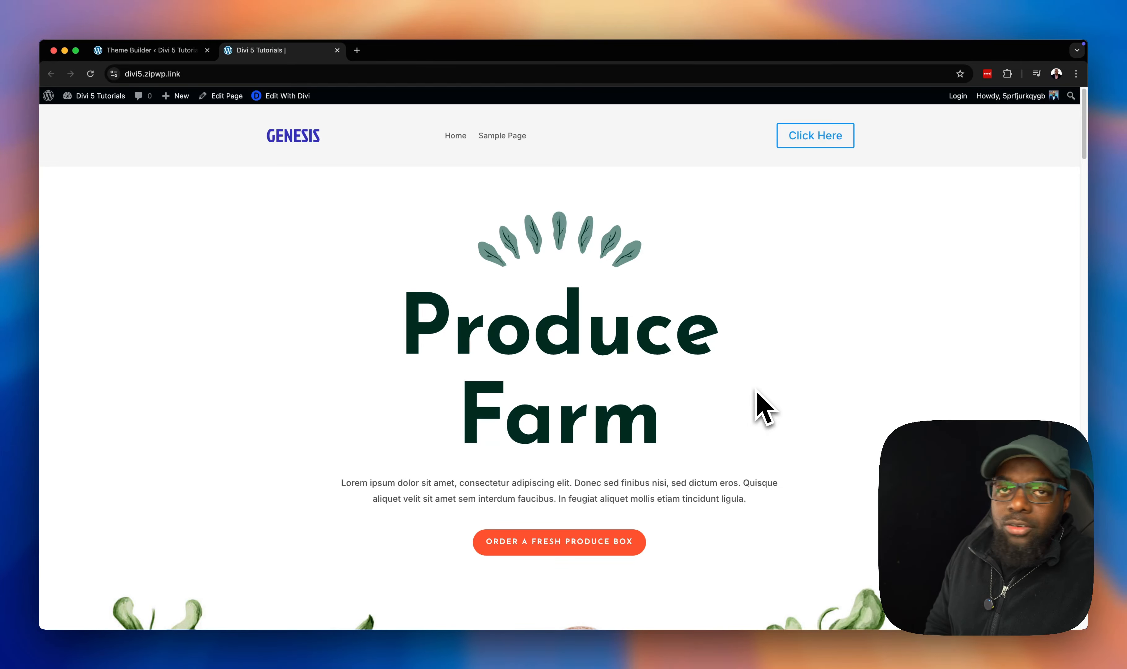
{"action": "scroll", "coordinate": [759, 389], "scroll_direction": "down", "scroll_amount": 6}
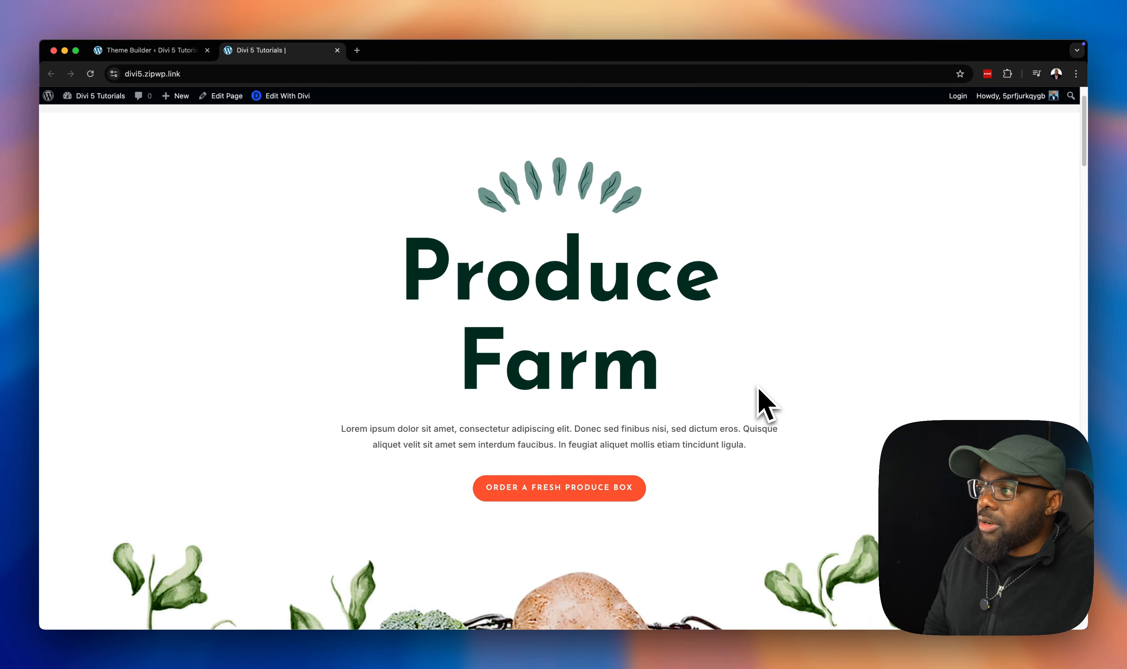
{"action": "scroll", "coordinate": [759, 390], "scroll_direction": "up", "scroll_amount": 6}
{"action": "scroll", "coordinate": [759, 389], "scroll_direction": "down", "scroll_amount": 3}
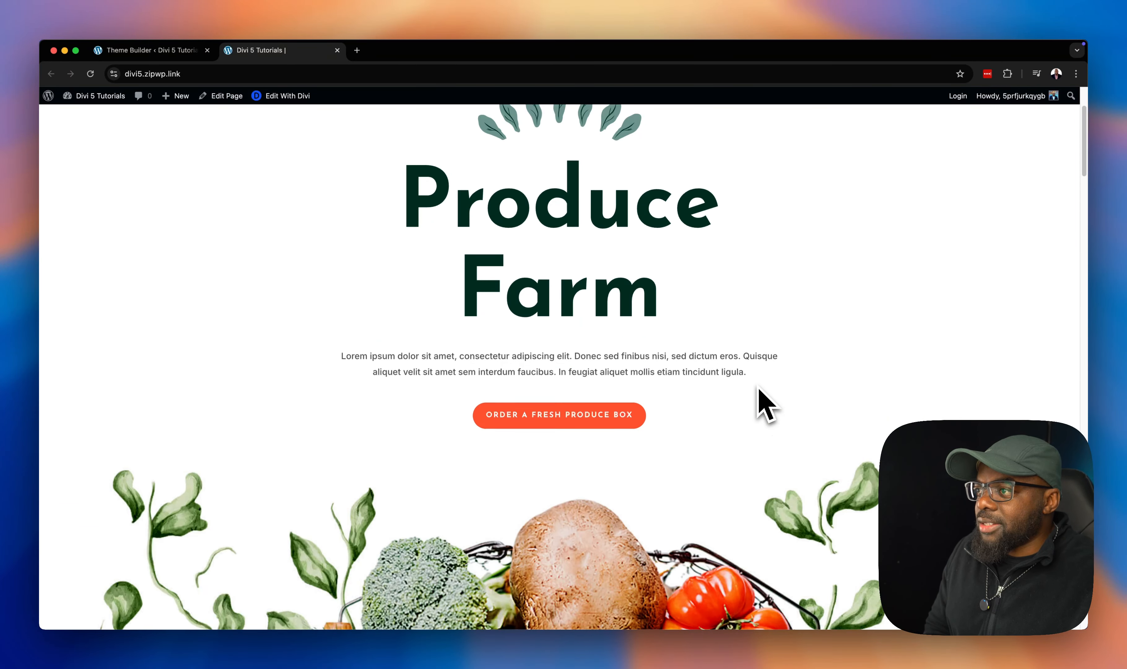
{"action": "scroll", "coordinate": [759, 389], "scroll_direction": "up", "scroll_amount": 3}
{"action": "scroll", "coordinate": [759, 390], "scroll_direction": "down", "scroll_amount": 8}
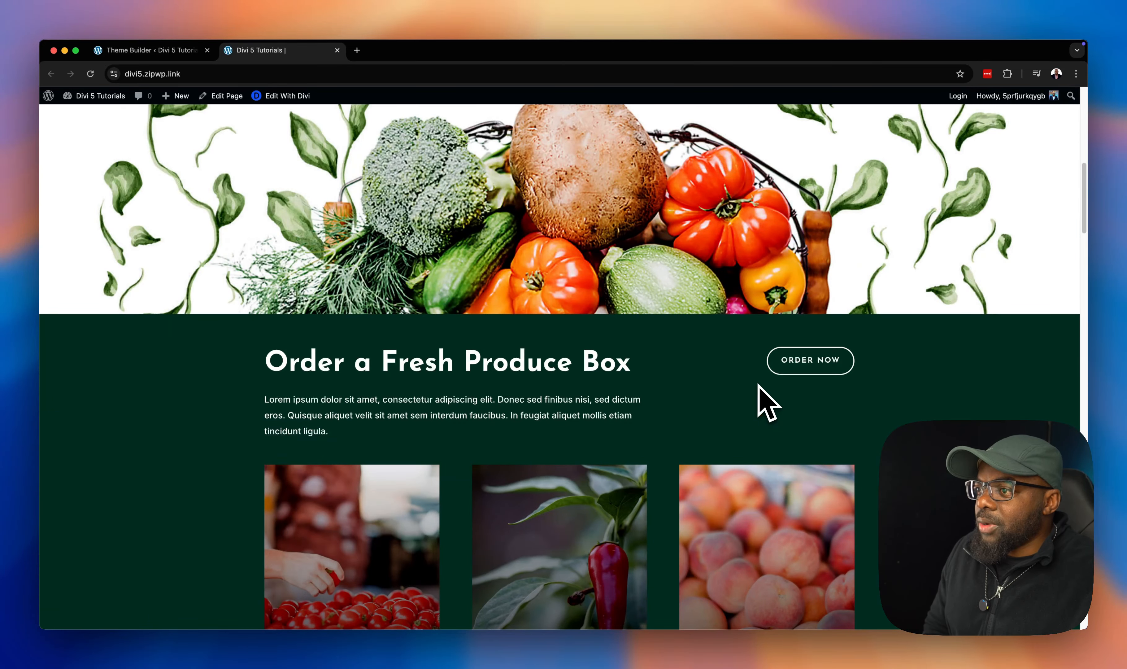
{"action": "scroll", "coordinate": [758, 390], "scroll_direction": "up", "scroll_amount": 8}
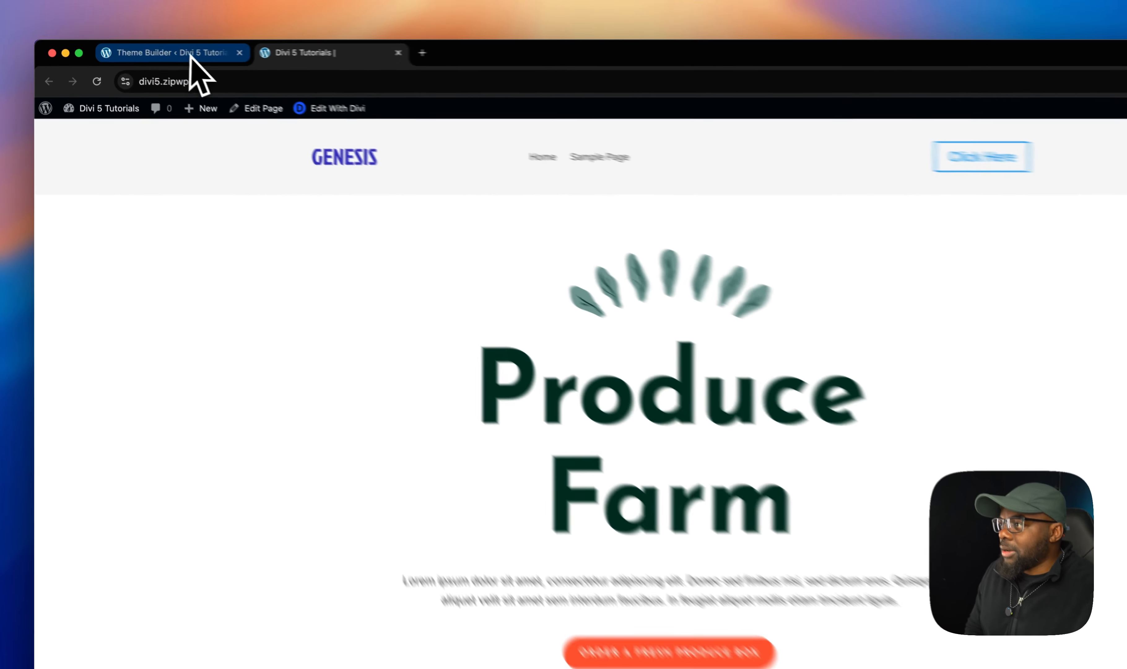
- Make the header section stick to the top using its scroll effects sticky position
{"action": "left_click", "coordinate": [172, 50]}
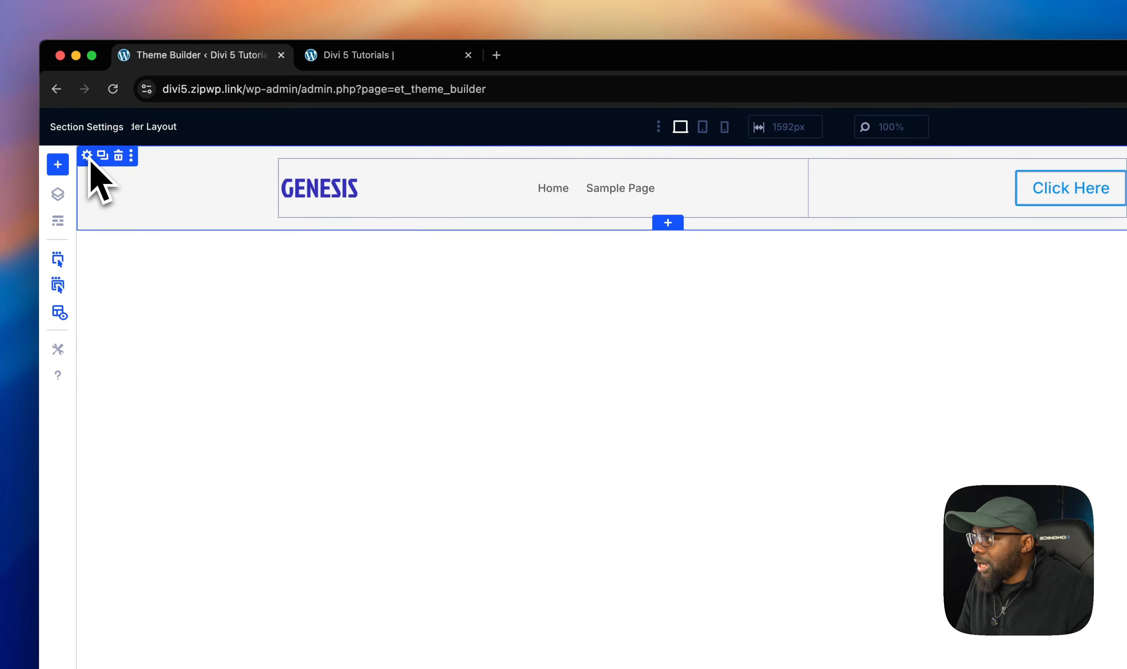
{"action": "left_click", "coordinate": [87, 156]}
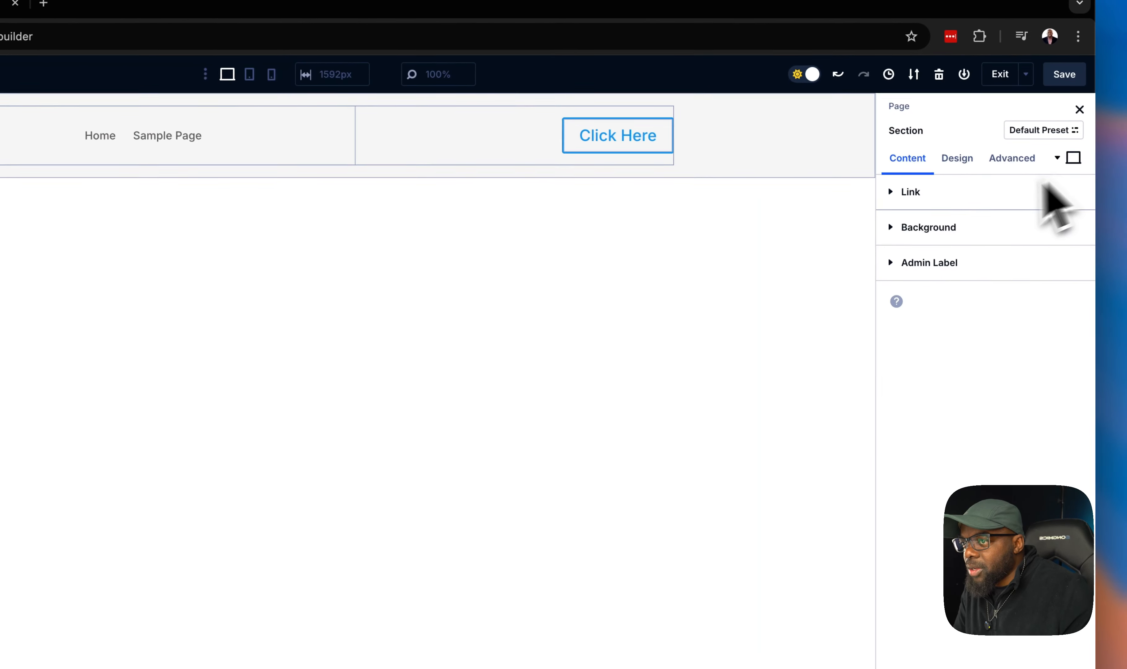
{"action": "left_click", "coordinate": [997, 161]}
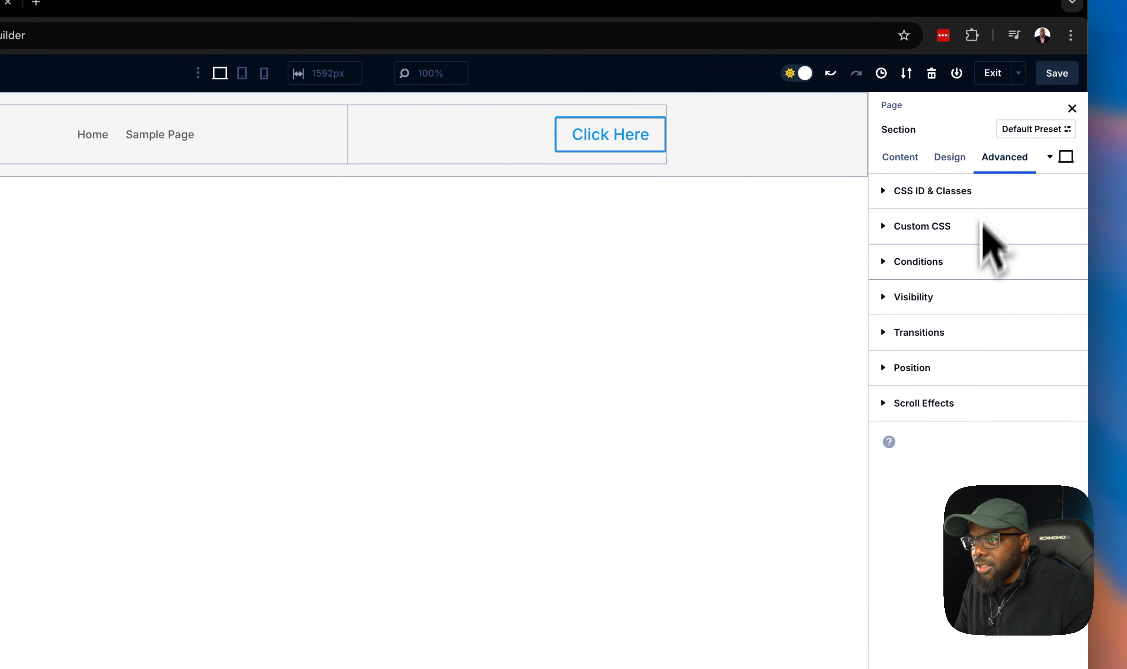
{"action": "left_click", "coordinate": [937, 404]}
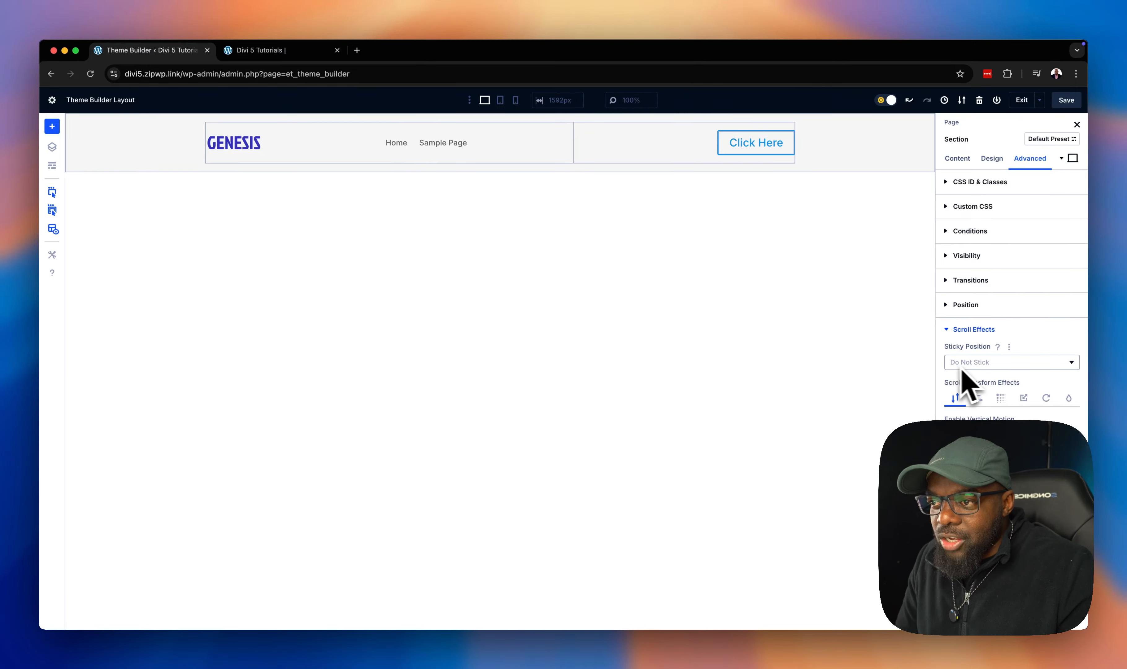
{"action": "left_click", "coordinate": [1003, 362]}
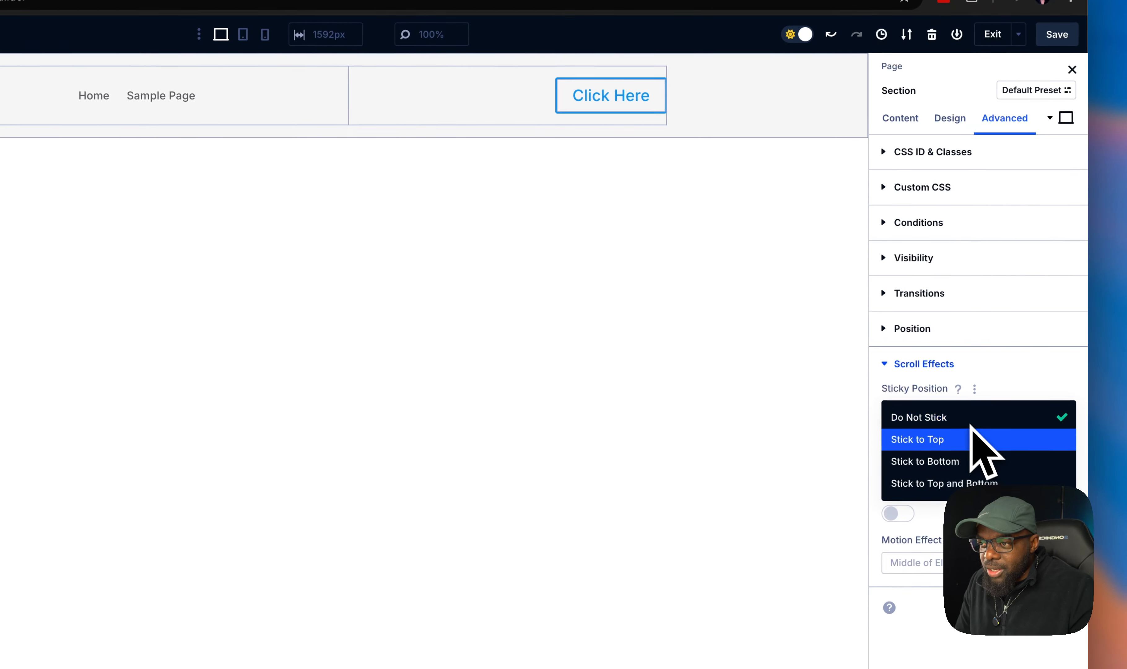
{"action": "left_click", "coordinate": [975, 438]}
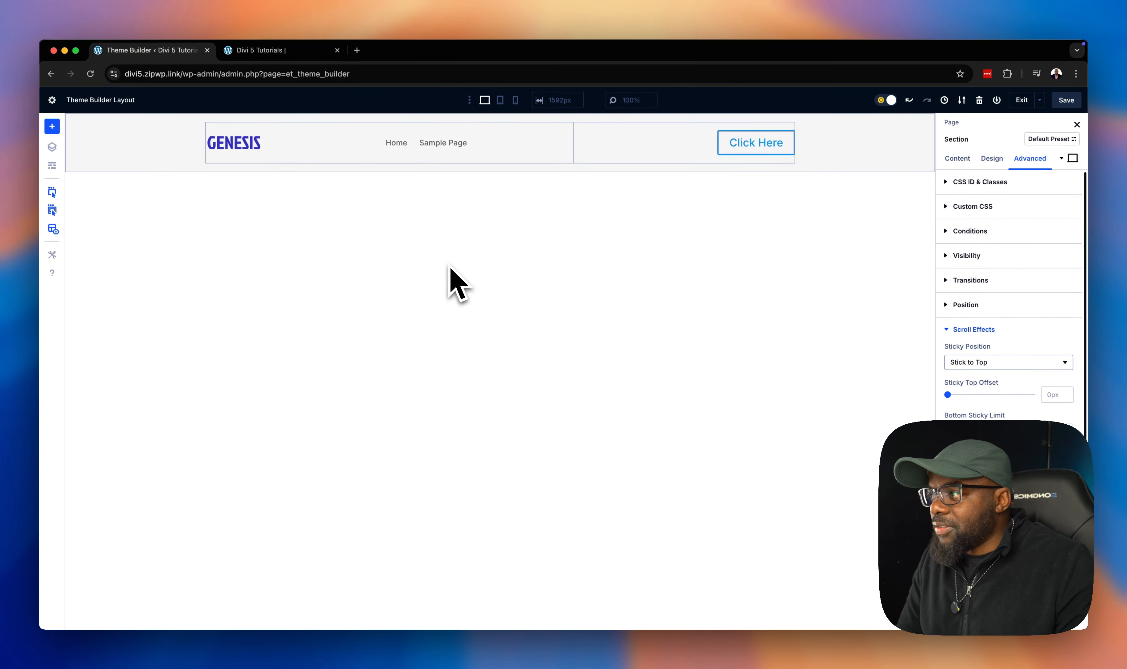
- Switch the section to its sticky state and give it a near-black background colour
{"action": "scroll", "coordinate": [457, 284], "scroll_direction": "down", "scroll_amount": 1}
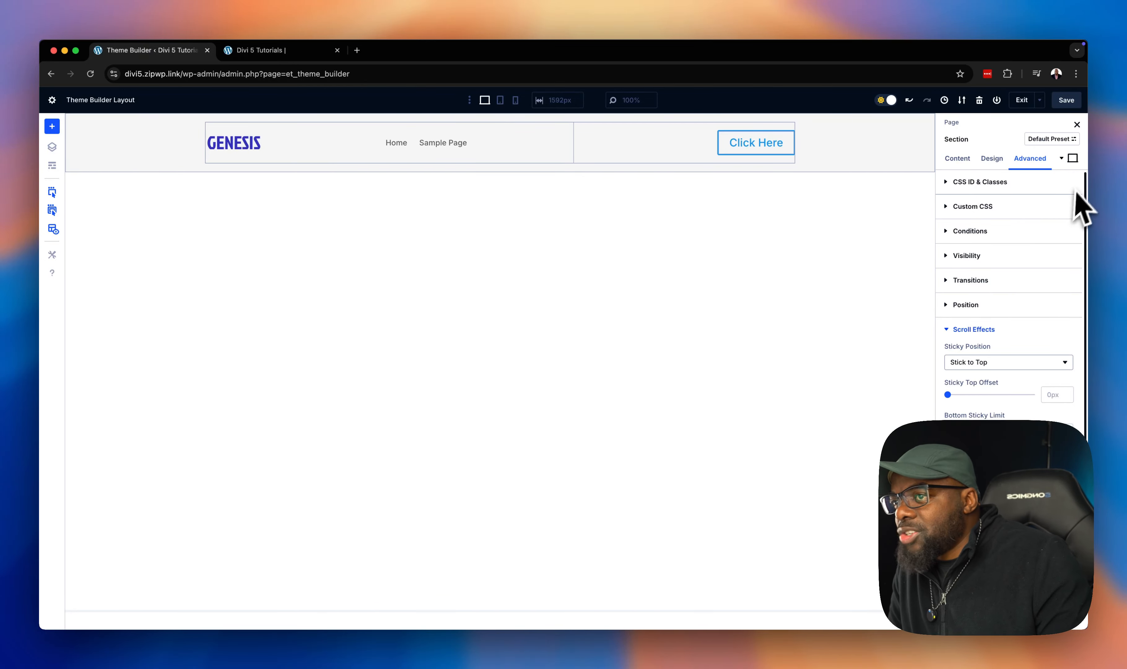
{"action": "left_click", "coordinate": [1072, 160]}
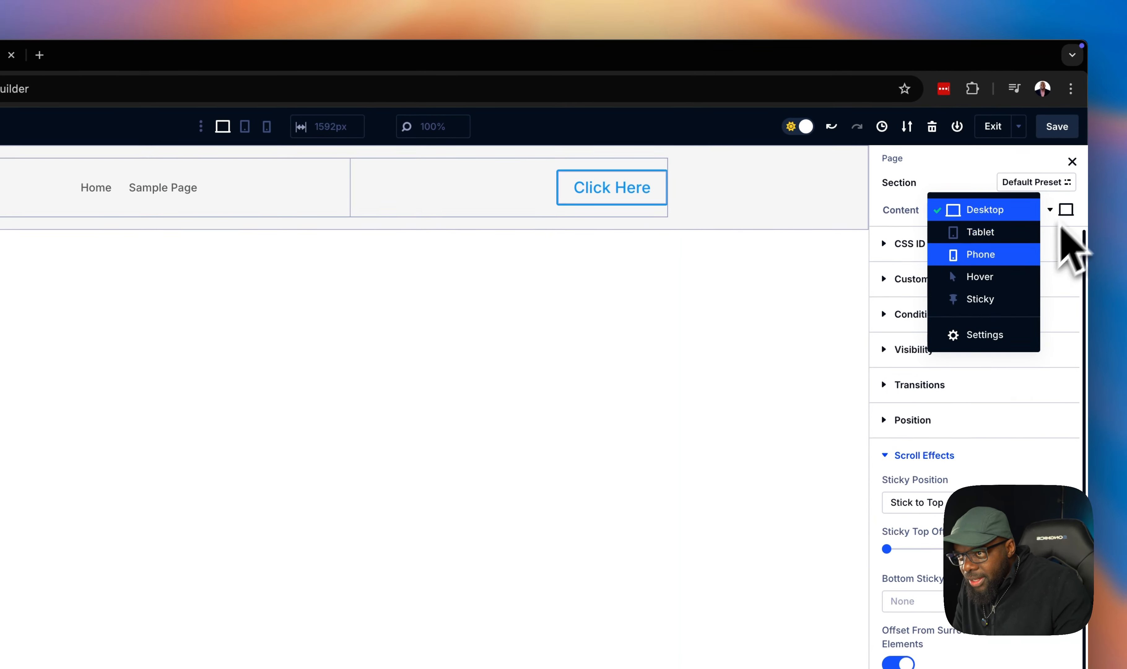
{"action": "left_click", "coordinate": [946, 298]}
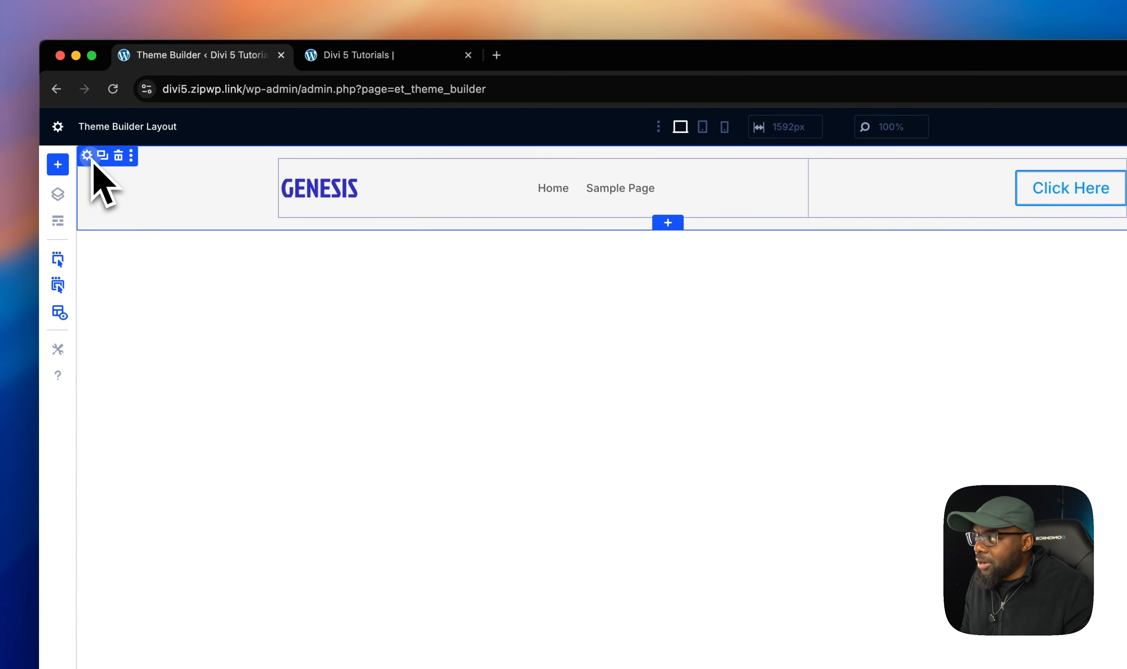
{"action": "left_click", "coordinate": [89, 157]}
{"action": "left_click", "coordinate": [955, 195]}
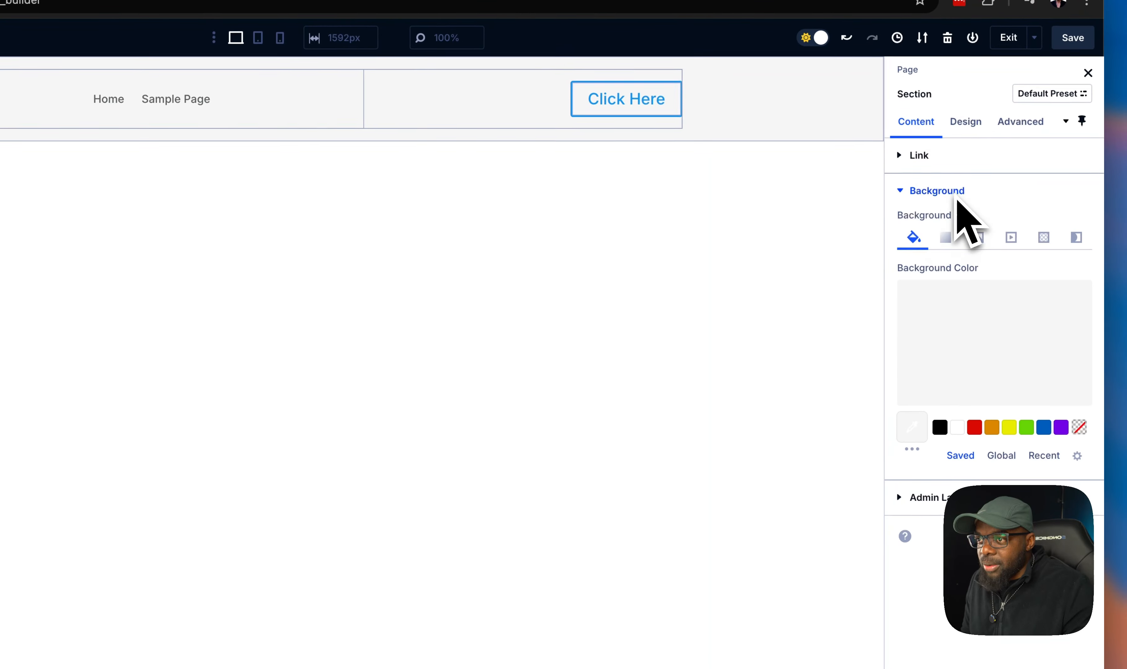
{"action": "left_click", "coordinate": [940, 428]}
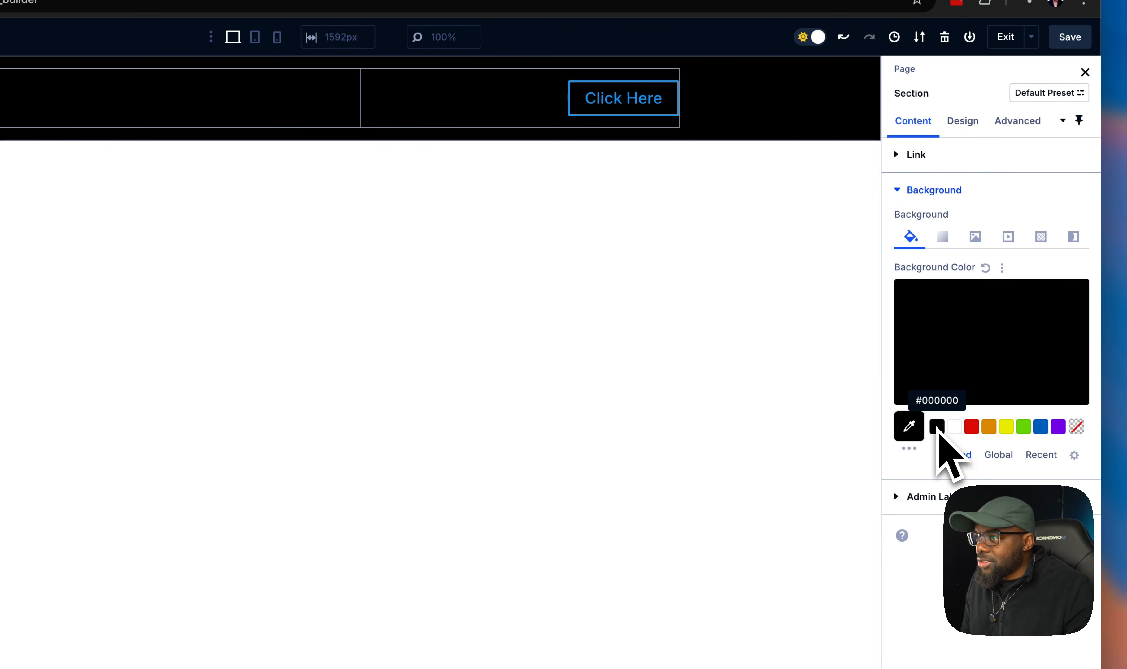
{"action": "left_click", "coordinate": [929, 384]}
{"action": "left_click_drag", "start_coordinate": [919, 375], "coordinate": [881, 378]}
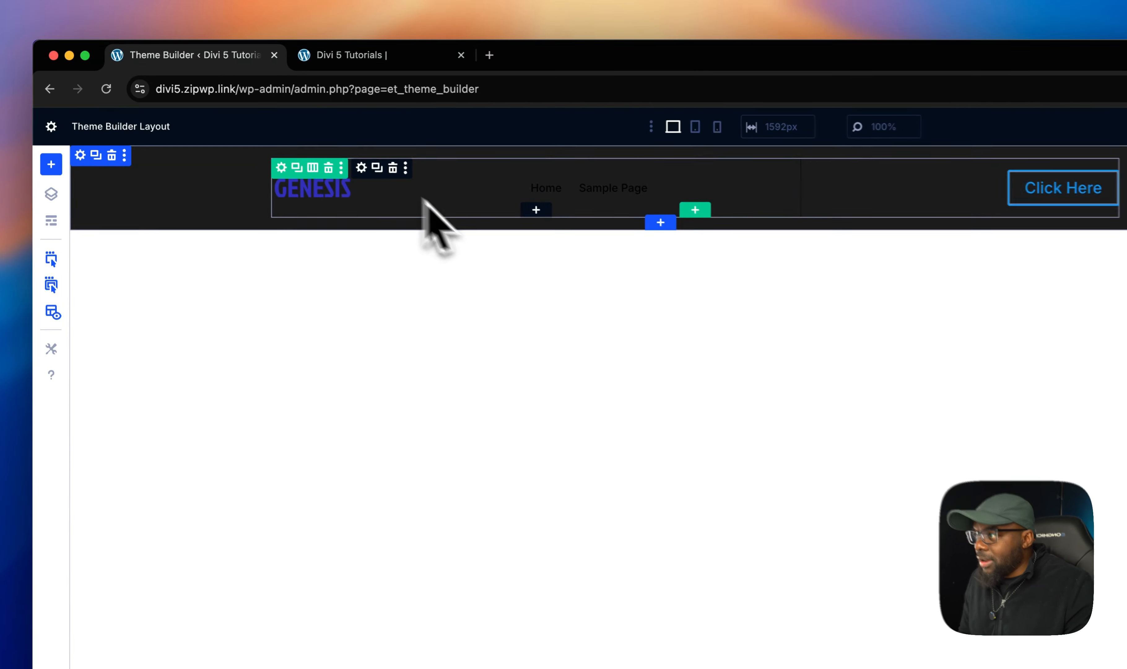
- Open the menu module's logo design settings and invert the logo image to 100% for the sticky state
{"action": "left_click", "coordinate": [363, 169]}
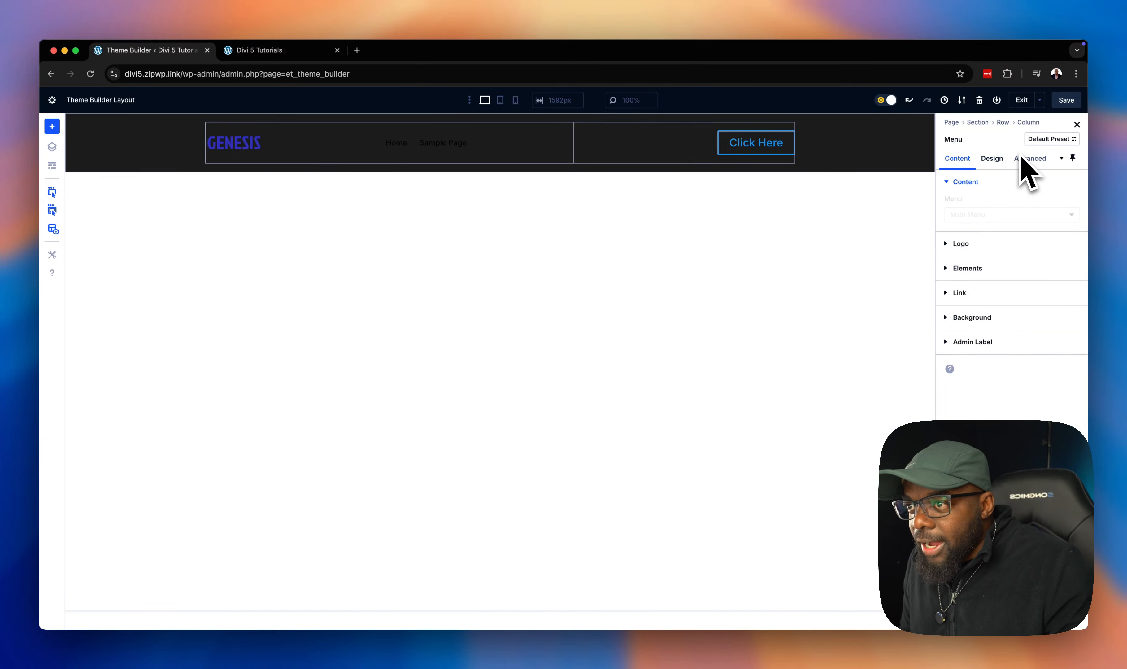
{"action": "left_click", "coordinate": [993, 159]}
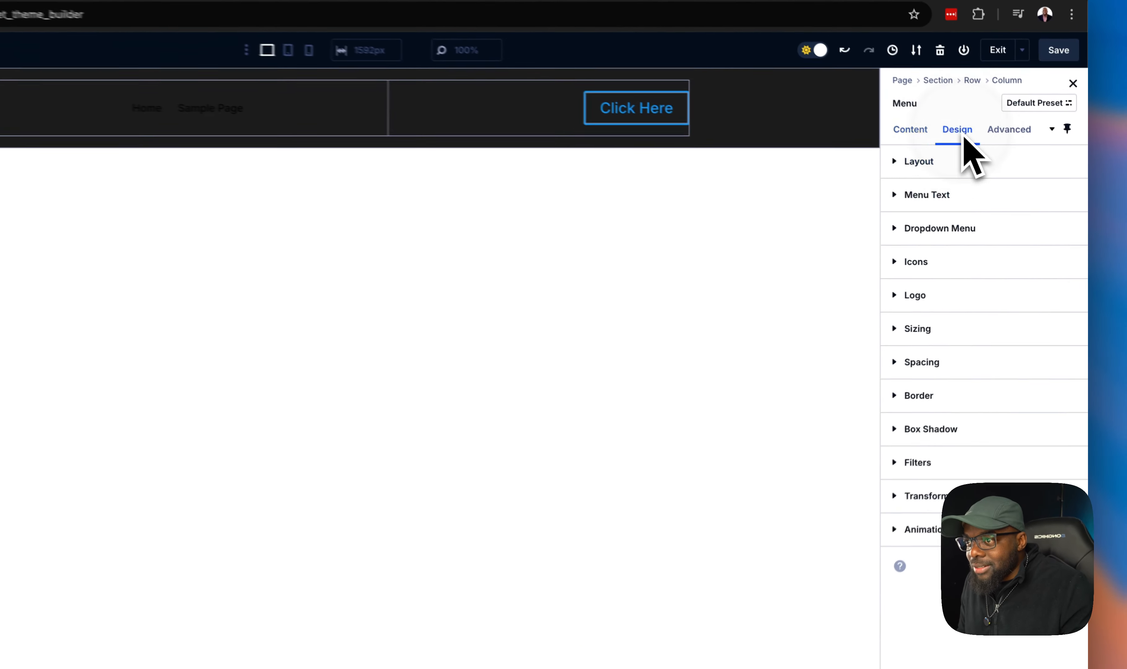
{"action": "left_click", "coordinate": [985, 207]}
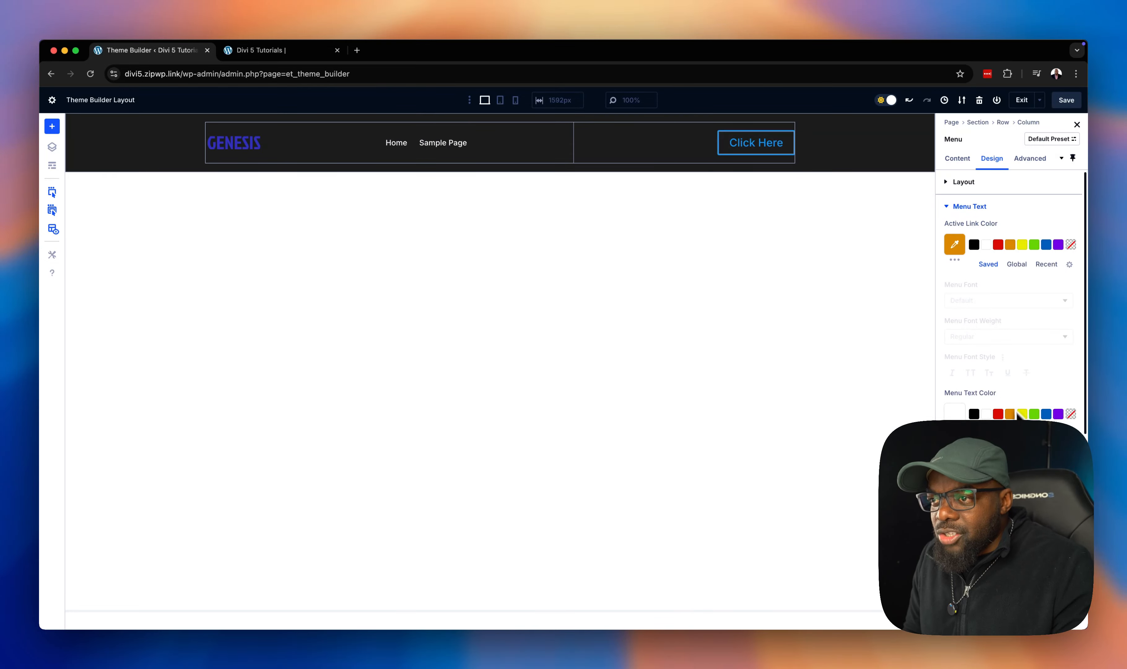
{"action": "scroll", "coordinate": [1025, 366], "scroll_direction": "down", "scroll_amount": 10}
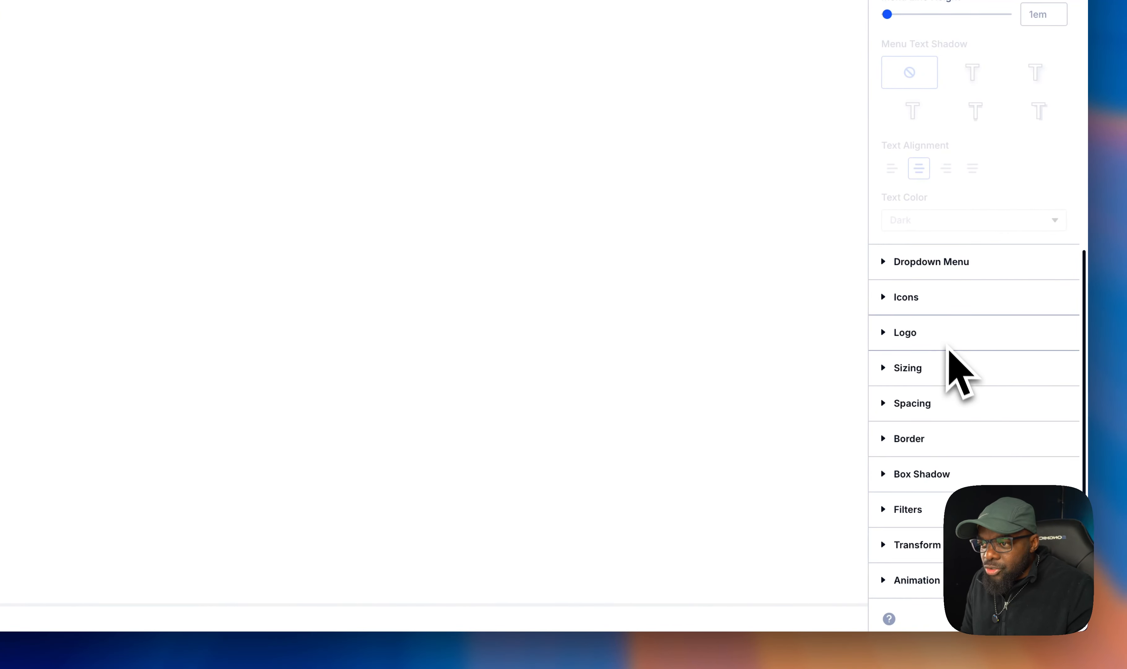
{"action": "left_click", "coordinate": [935, 330]}
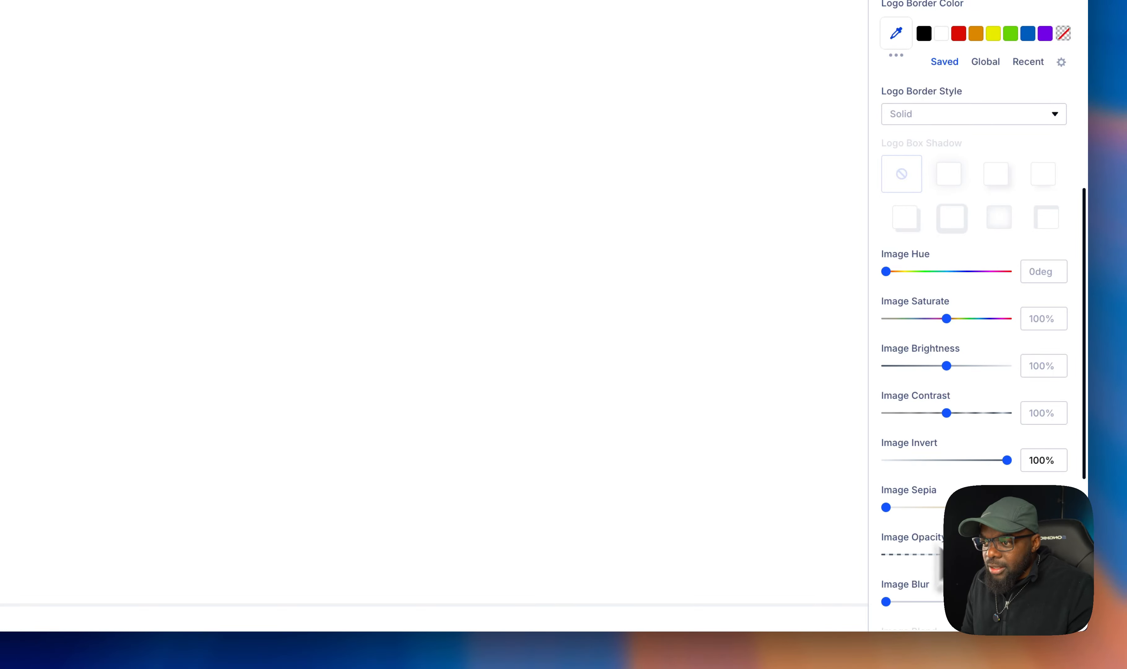
{"action": "scroll", "coordinate": [974, 320], "scroll_direction": "down", "scroll_amount": 3}
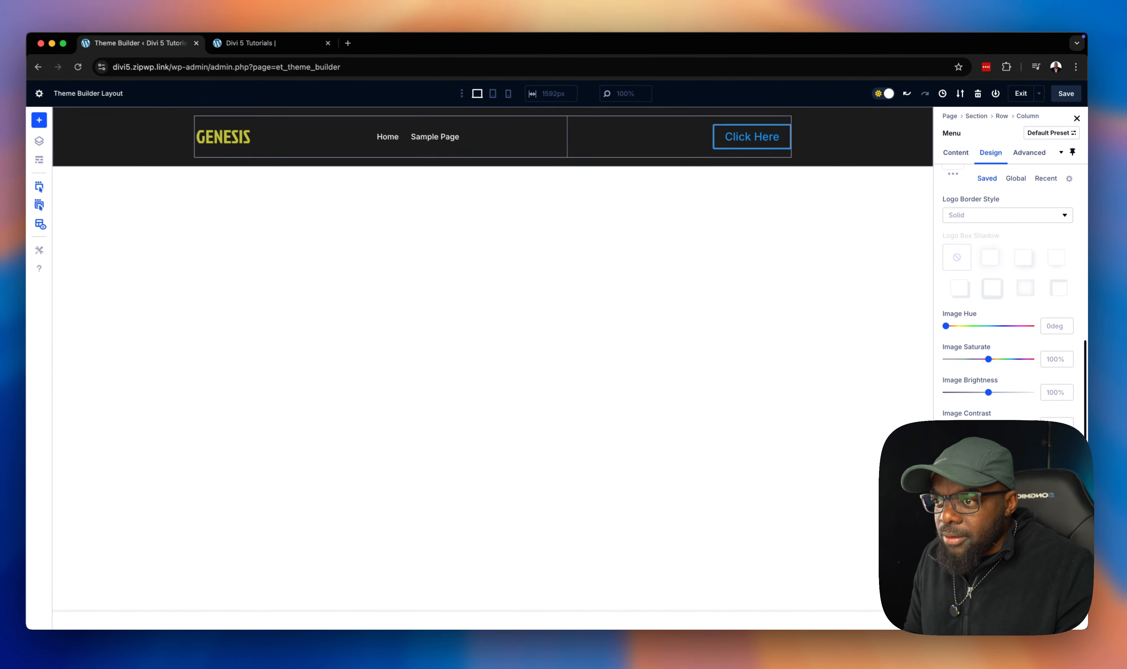
{"action": "scroll", "coordinate": [1006, 320], "scroll_direction": "up", "scroll_amount": 1}
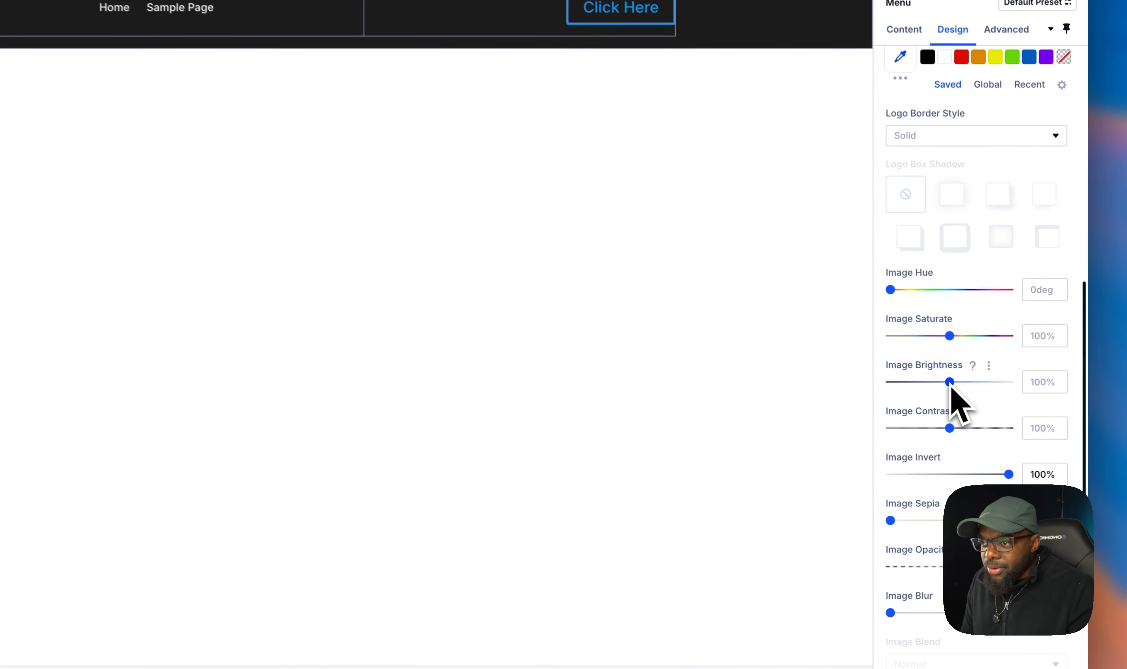
- Set the sticky logo's image brightness to 0% in the menu module's design settings
{"action": "left_click_drag", "start_coordinate": [989, 409], "coordinate": [855, 398]}
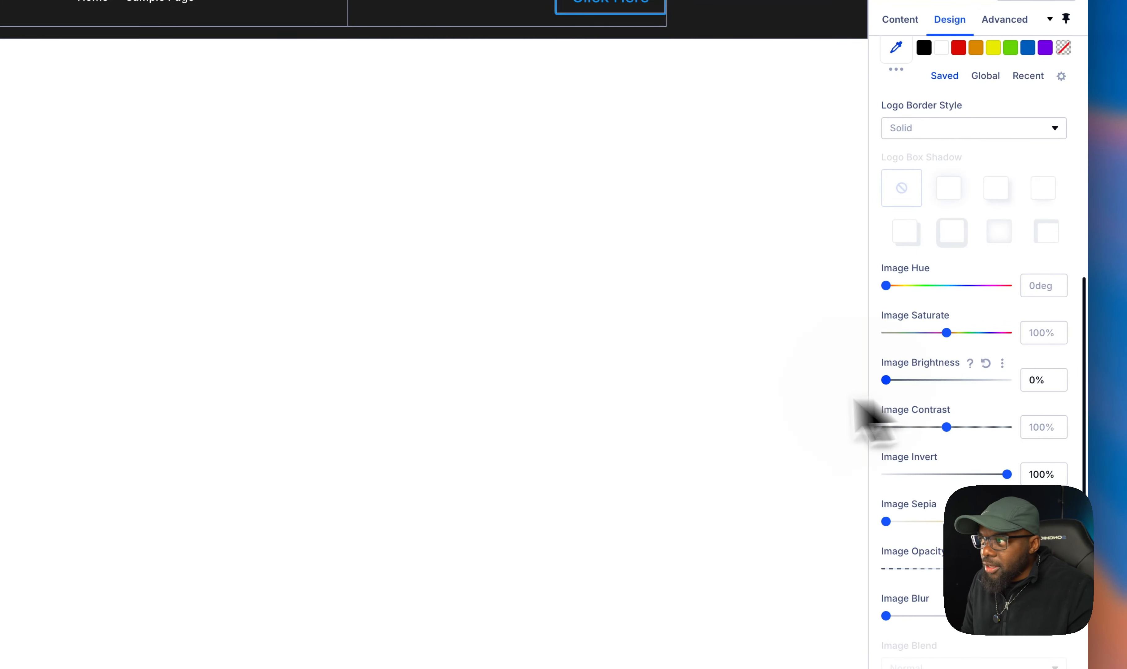
{"action": "left_click_drag", "start_coordinate": [764, 396], "coordinate": [856, 395]}
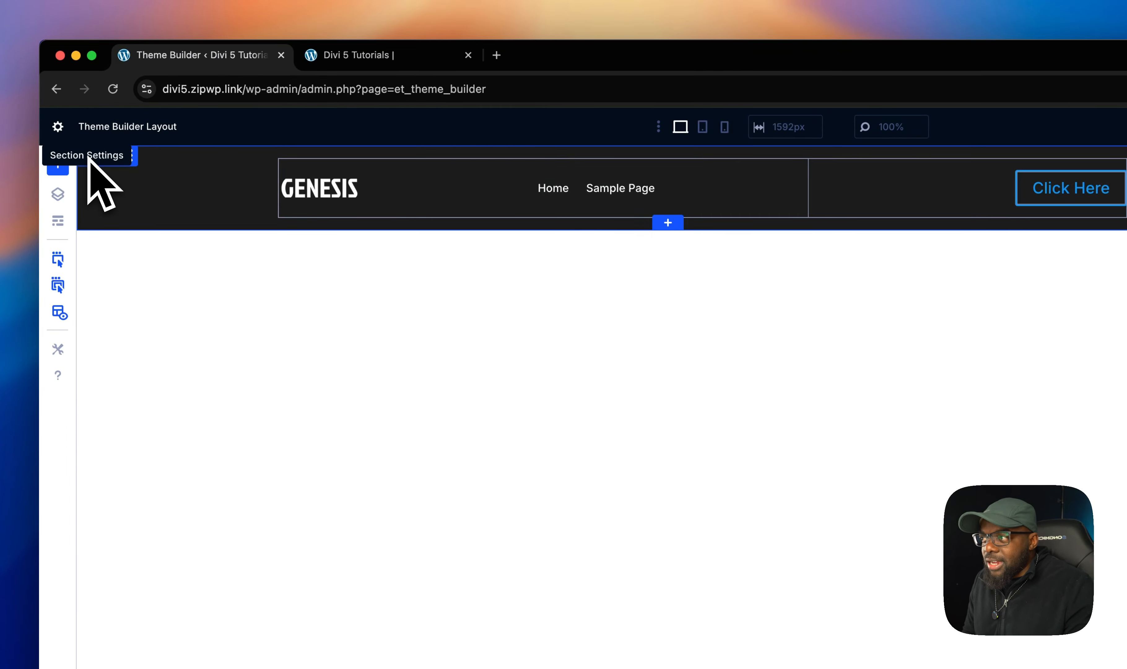
- Open the section's spacing design settings and save the theme builder layout
{"action": "left_click", "coordinate": [89, 158]}
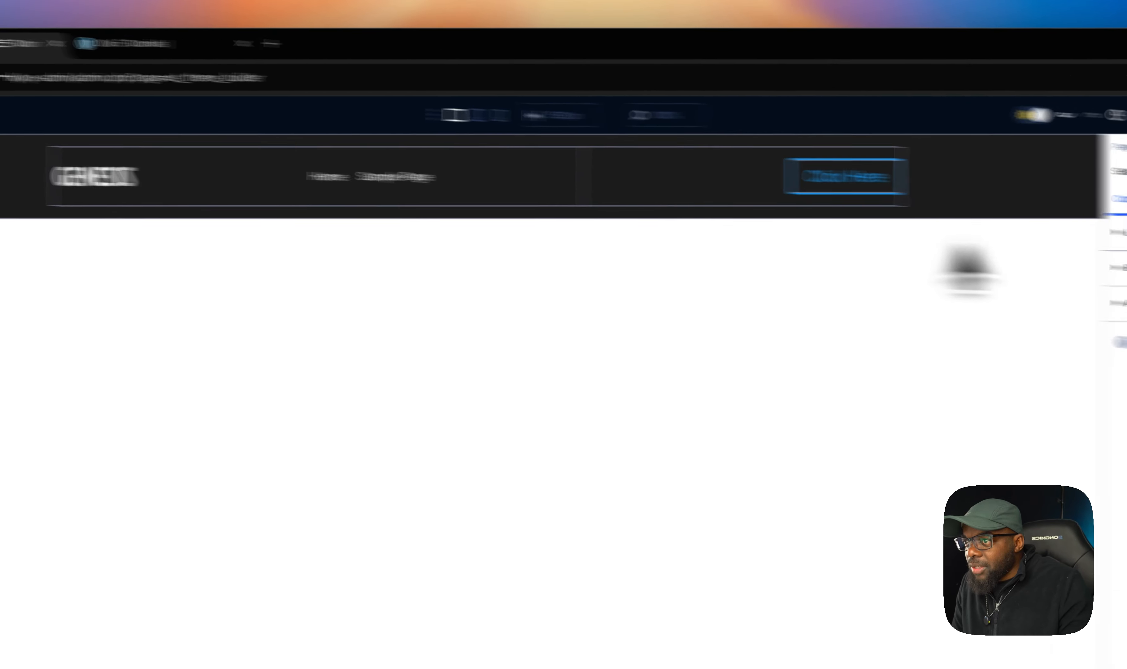
{"action": "left_click", "coordinate": [948, 182]}
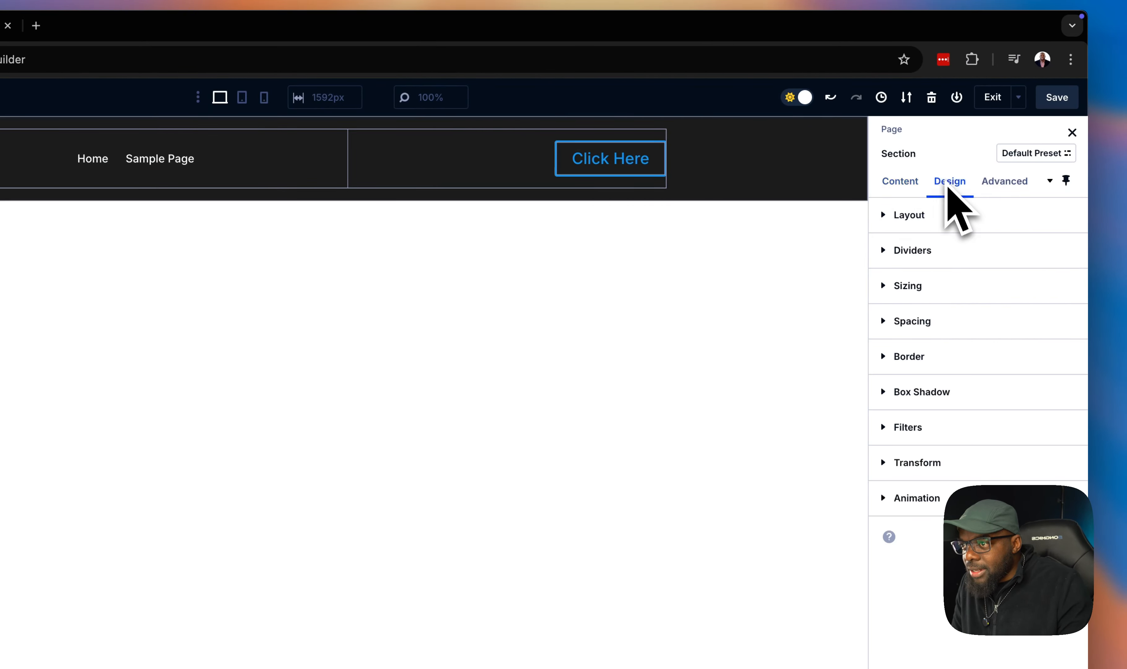
{"action": "left_click", "coordinate": [956, 320]}
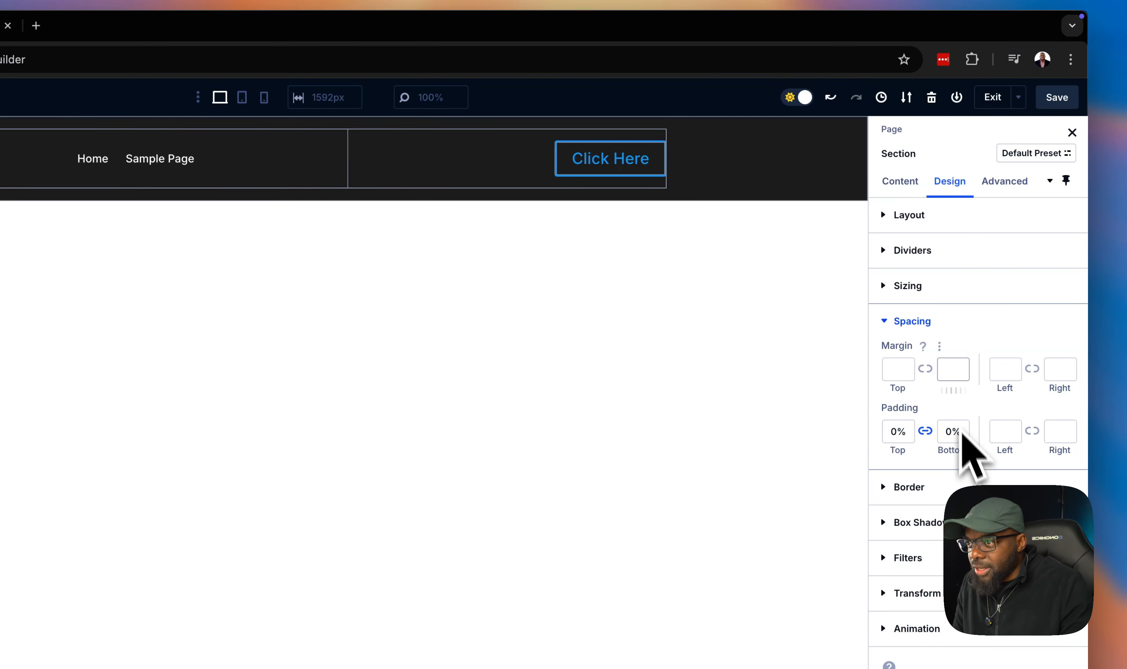
{"action": "left_click", "coordinate": [1057, 98]}
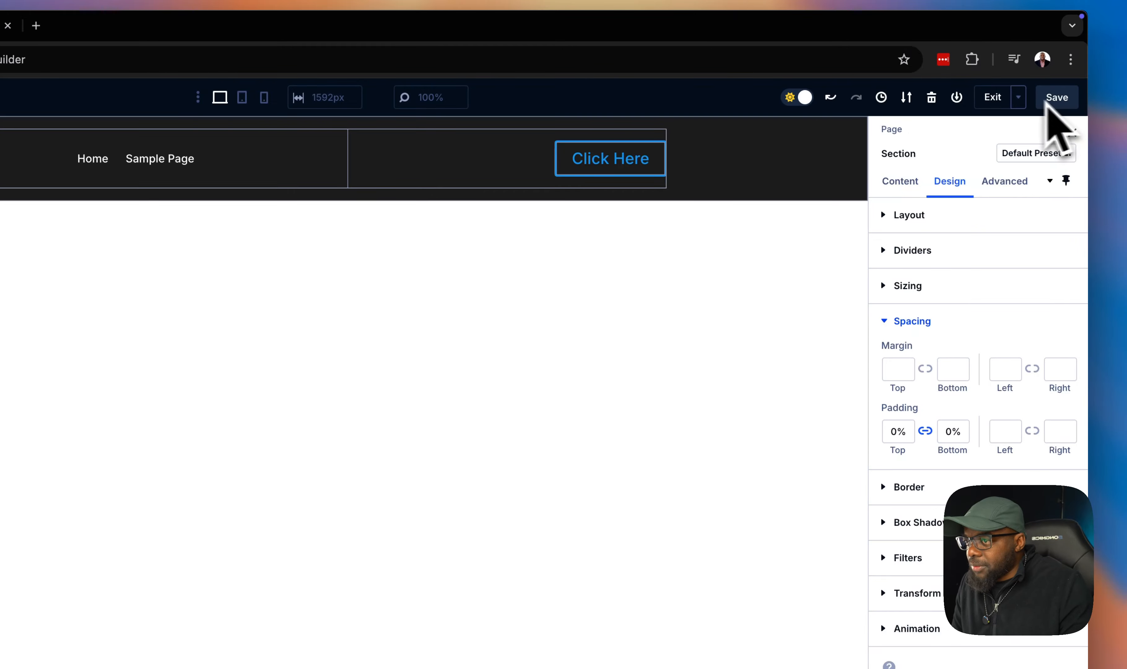
- Switch to the live site tab and scroll up and down to examine the sticky header's behaviour
{"action": "left_click", "coordinate": [363, 53]}
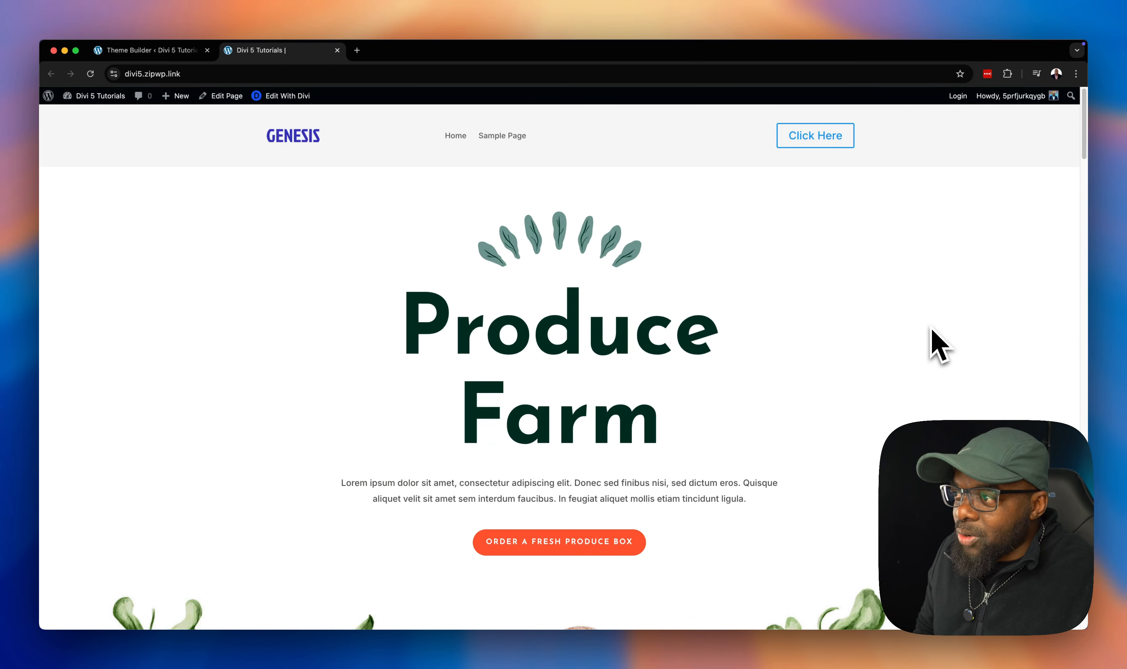
{"action": "scroll", "coordinate": [938, 345], "scroll_direction": "down", "scroll_amount": 1}
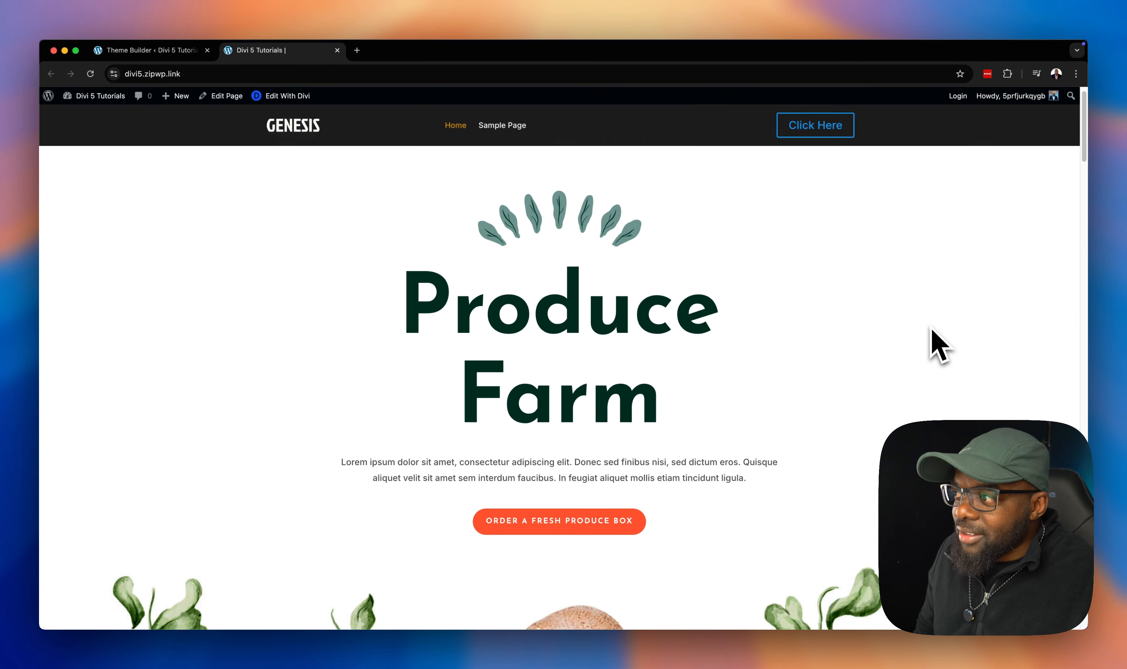
{"action": "scroll", "coordinate": [937, 346], "scroll_direction": "up", "scroll_amount": 1}
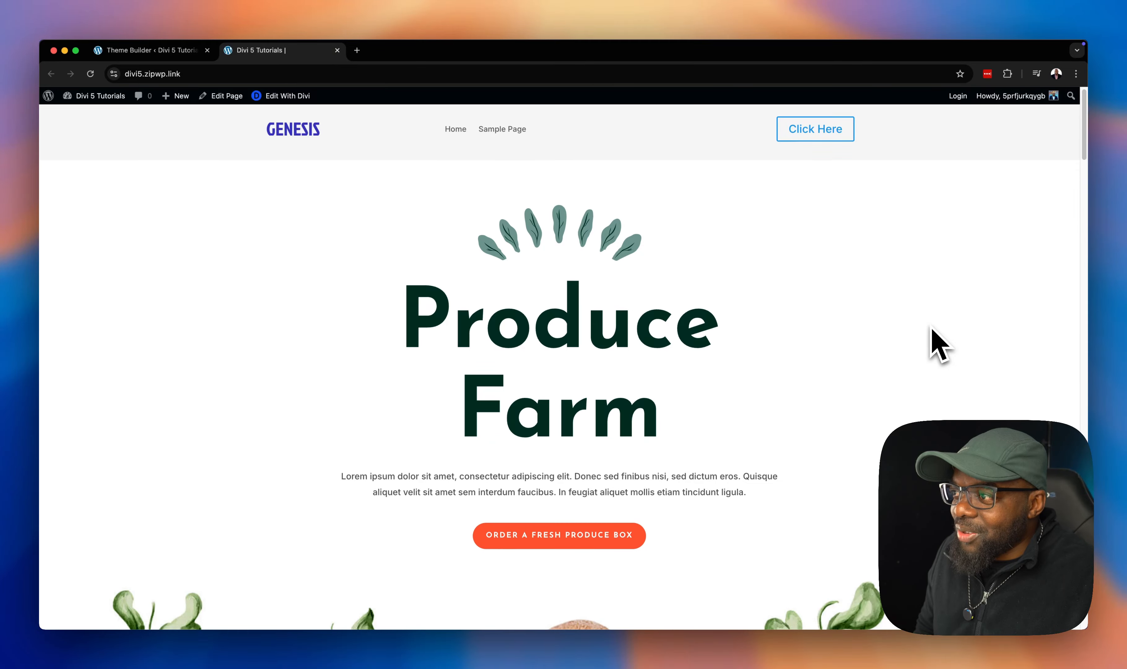
{"action": "scroll", "coordinate": [933, 346], "scroll_direction": "down", "scroll_amount": 2}
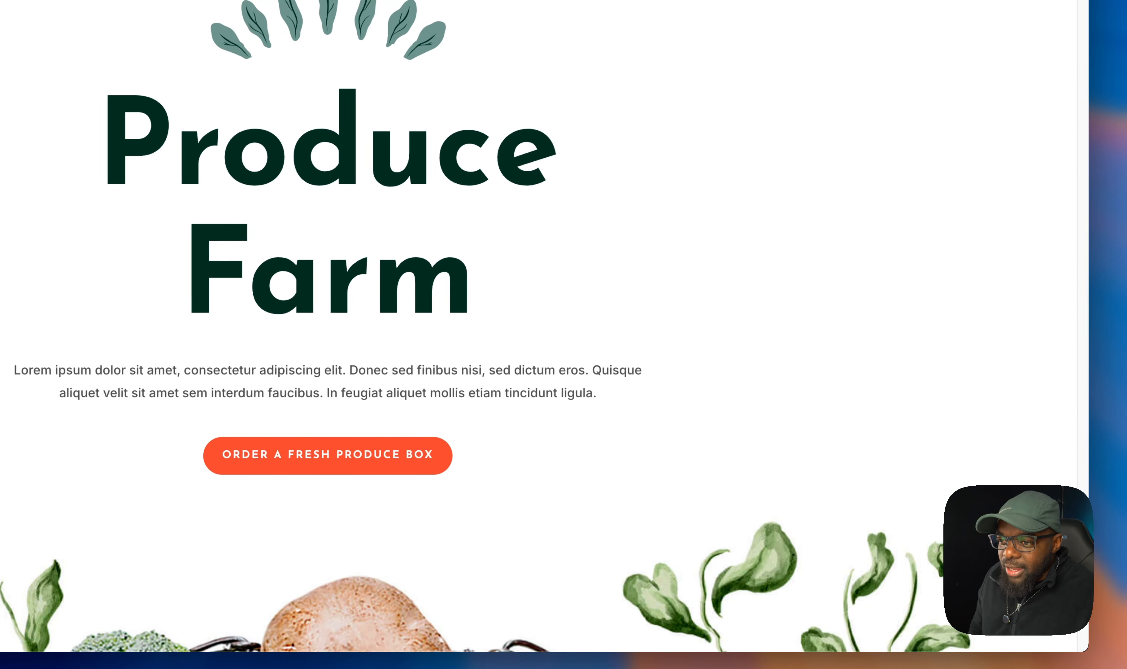
{"action": "scroll", "coordinate": [554, 286], "scroll_direction": "up", "scroll_amount": 3}
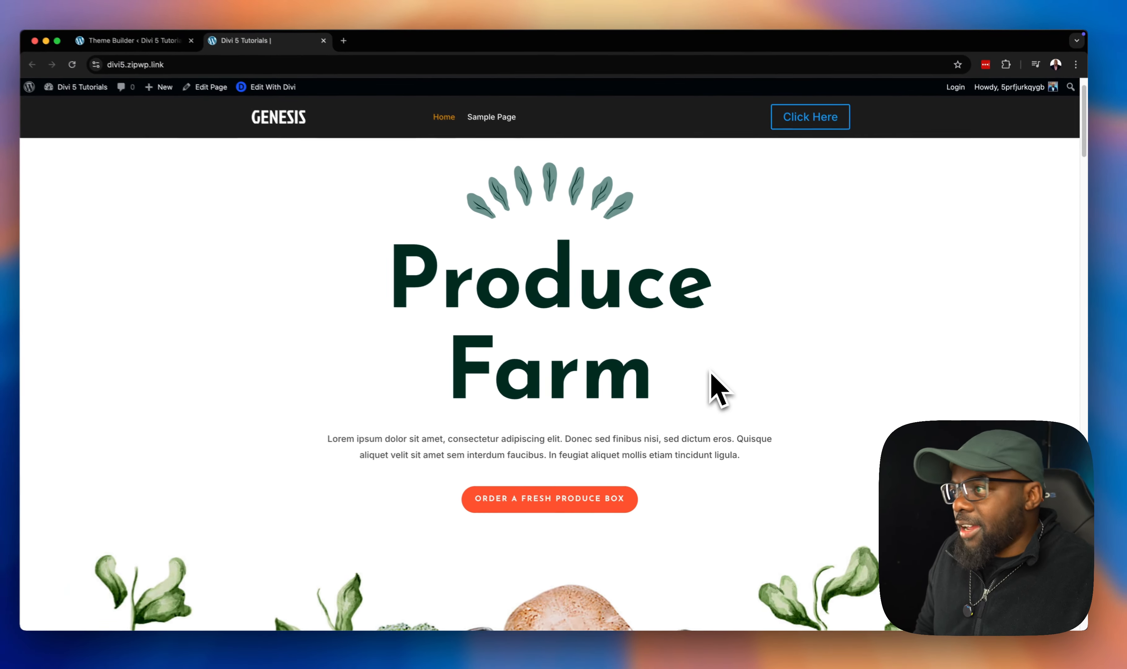
{"action": "scroll", "coordinate": [556, 293], "scroll_direction": "down", "scroll_amount": 5}
{"action": "scroll", "coordinate": [725, 393], "scroll_direction": "down", "scroll_amount": 12}
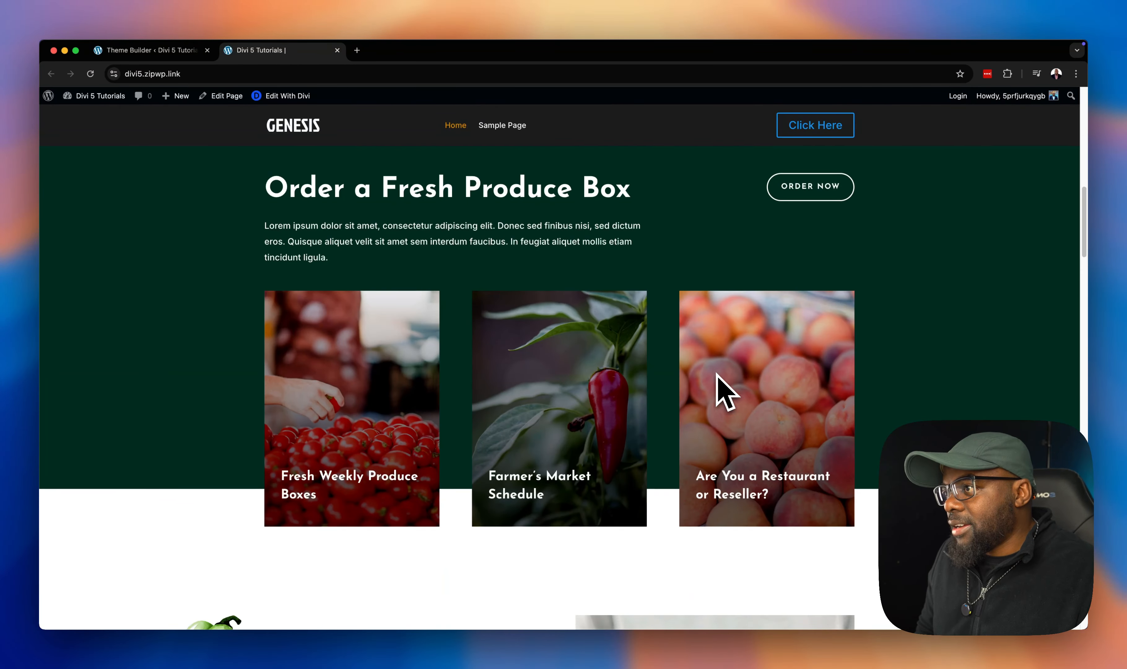
{"action": "scroll", "coordinate": [725, 394], "scroll_direction": "down", "scroll_amount": 15}
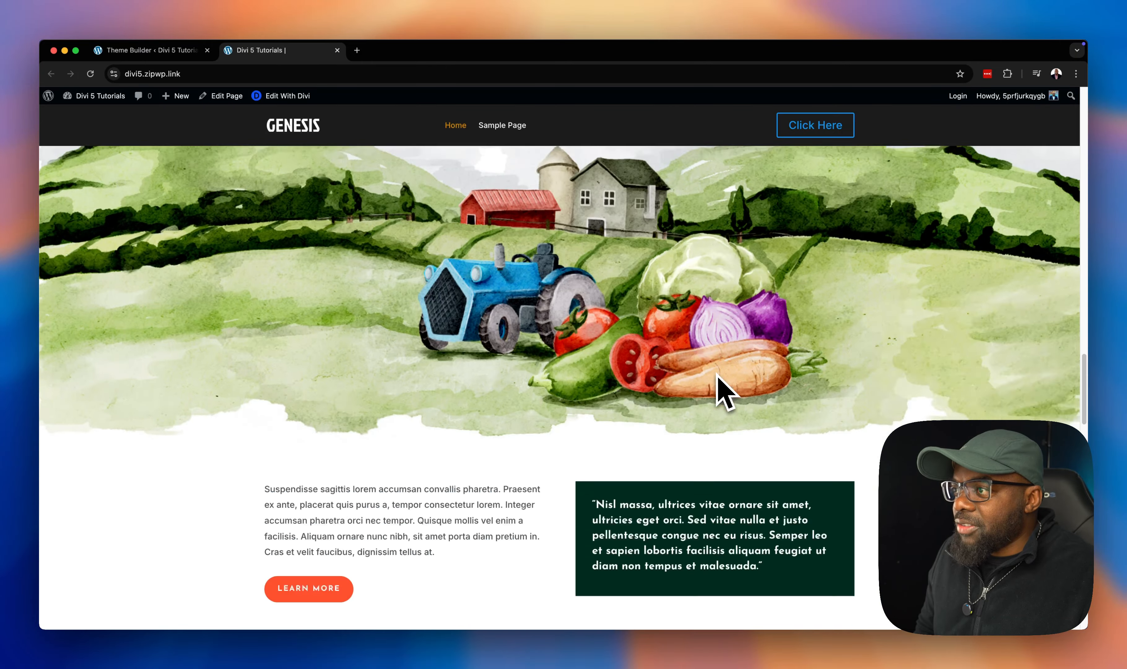
{"action": "scroll", "coordinate": [724, 393], "scroll_direction": "up", "scroll_amount": 20}
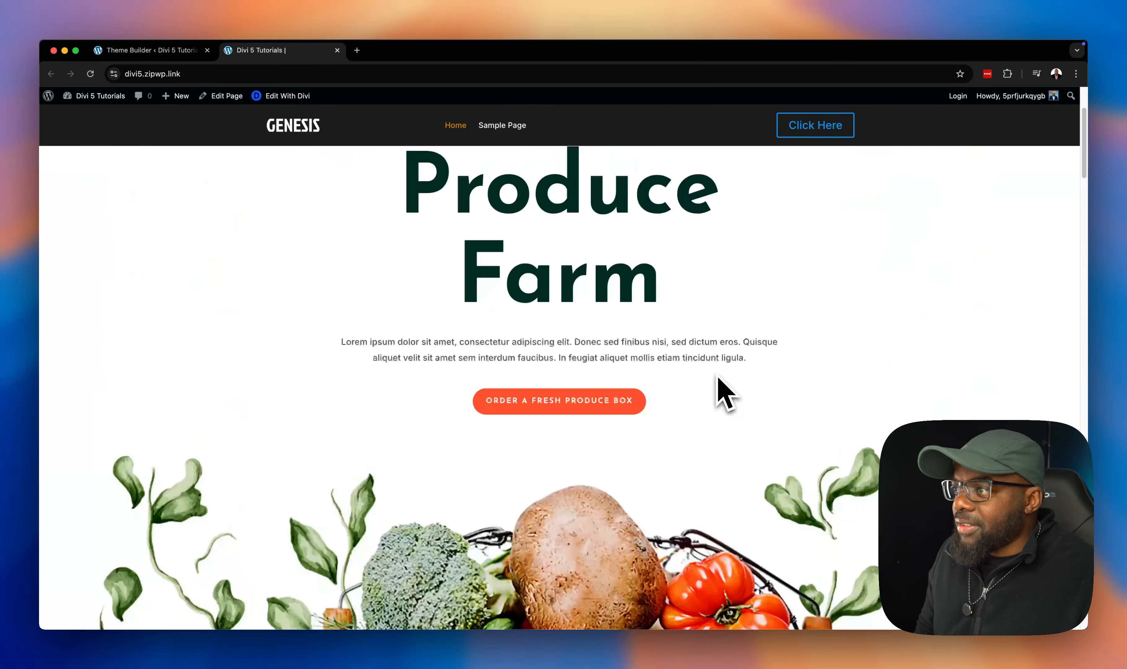
{"action": "scroll", "coordinate": [704, 368], "scroll_direction": "down", "scroll_amount": 2}
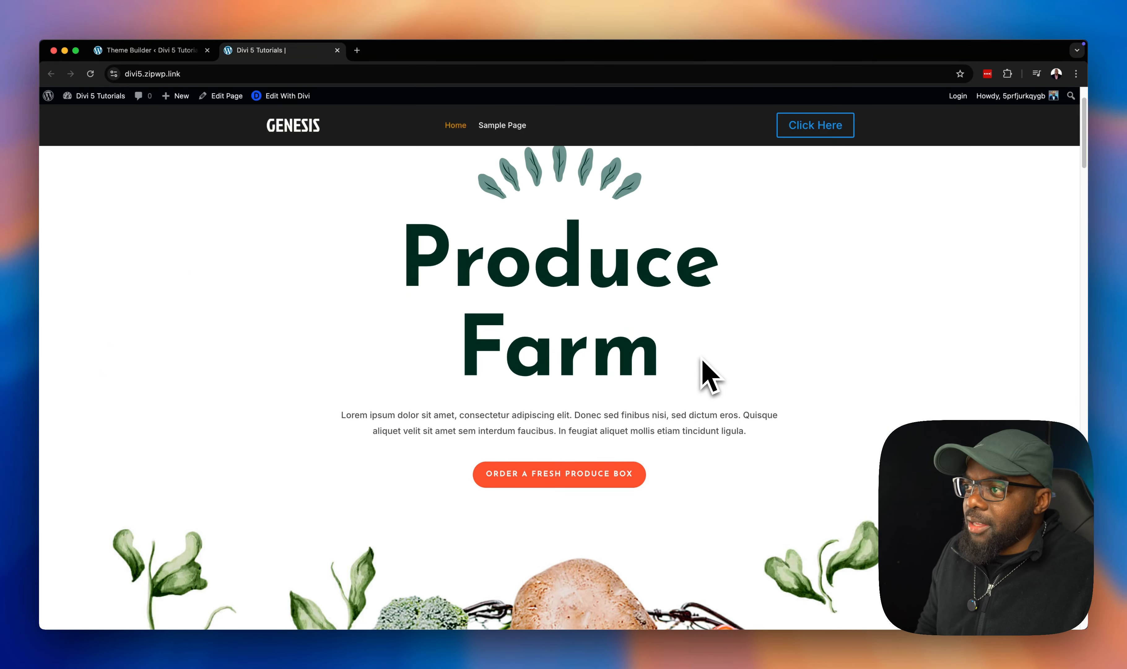
{"action": "scroll", "coordinate": [704, 368], "scroll_direction": "up", "scroll_amount": 2}
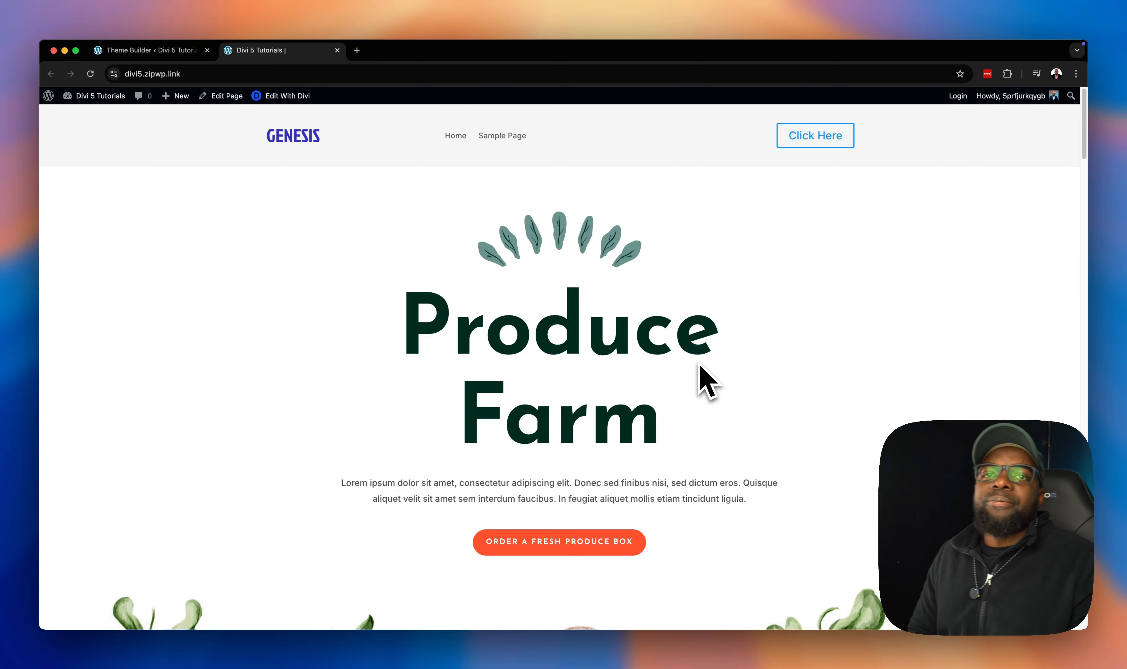